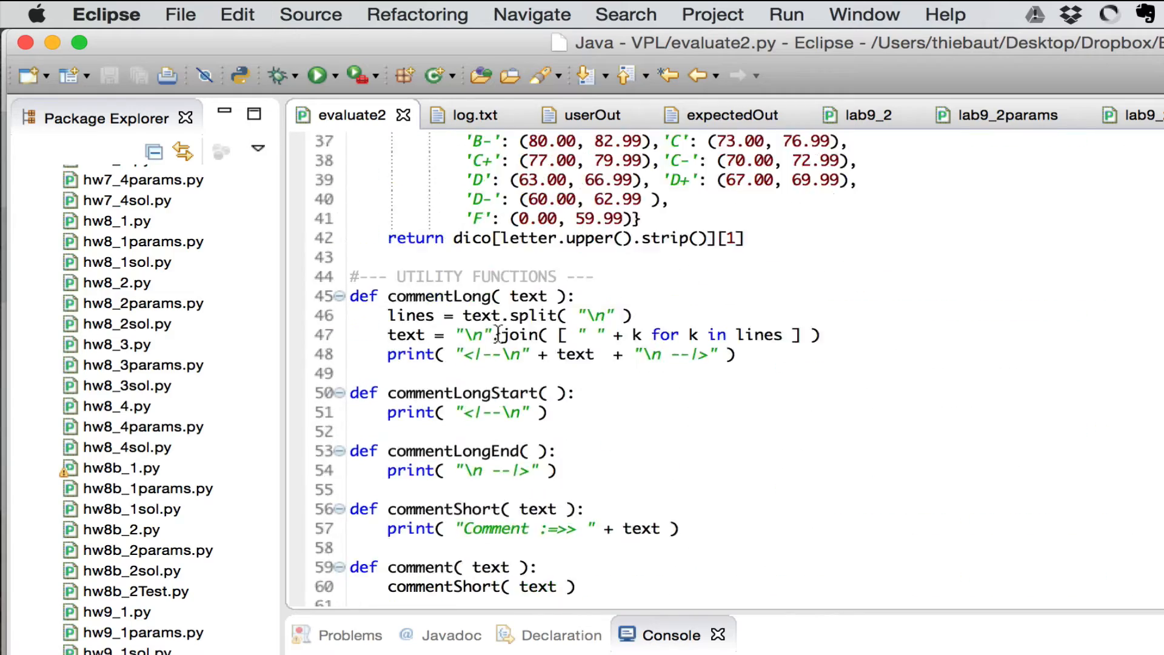
Scroll through evaluate2.py to the bottom and back up to review the script
scroll(498, 333, down, 6)
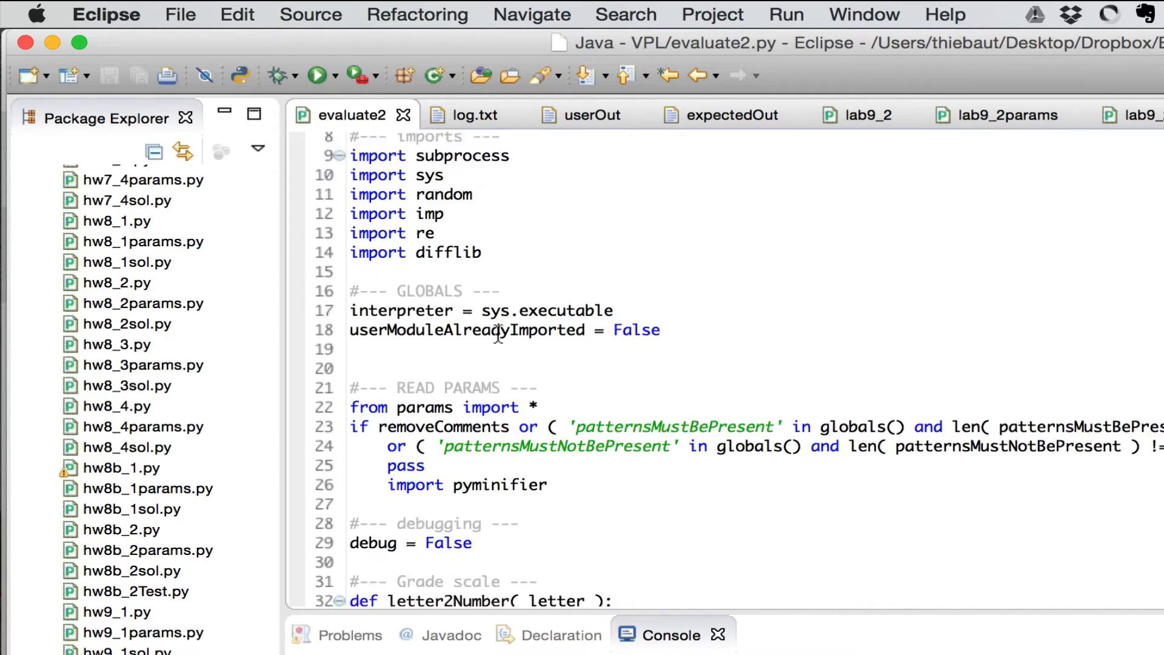
scroll(498, 334, down, 20)
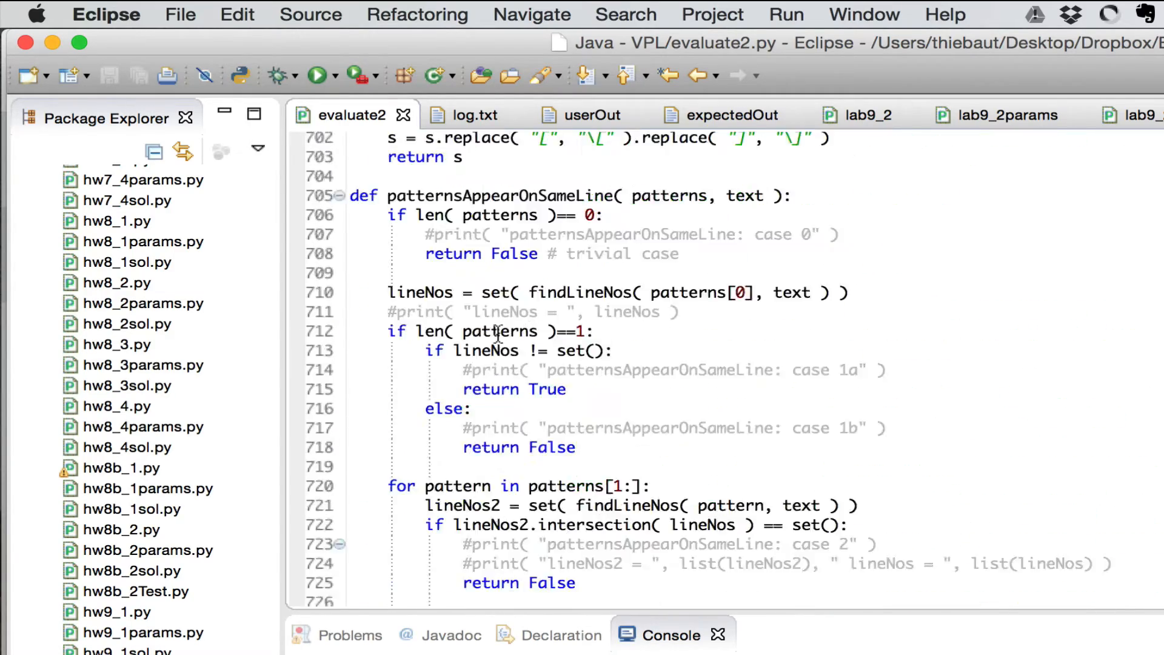
scroll(495, 525, up, 20)
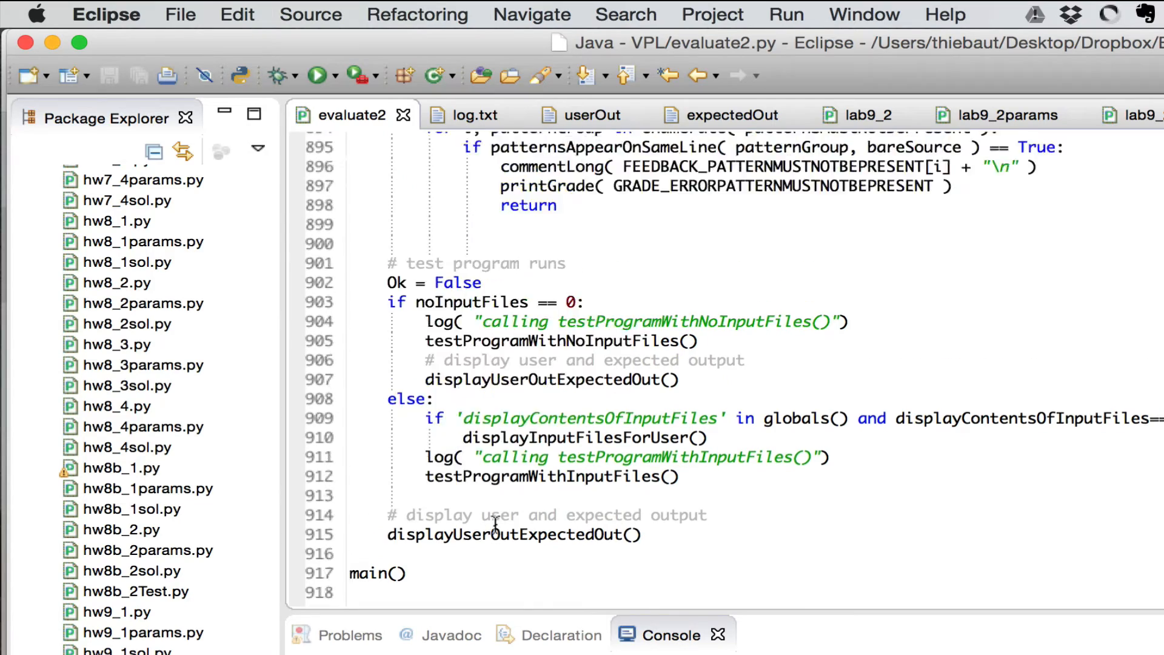
scroll(496, 522, up, 20)
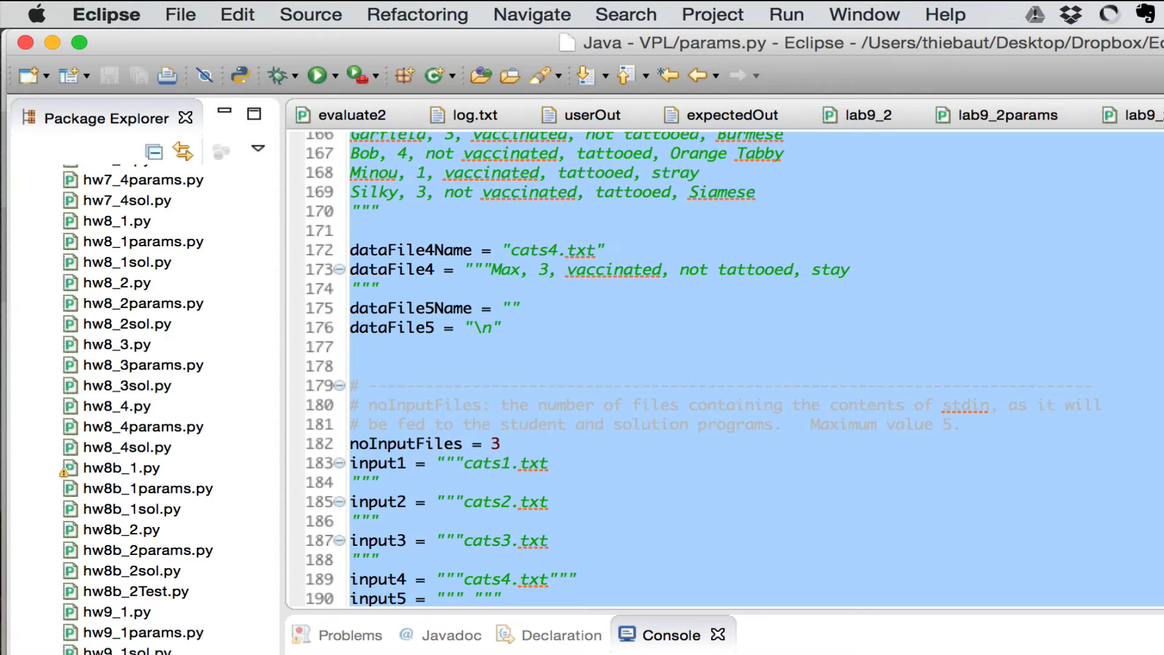
scroll(1079, 280, up, 20)
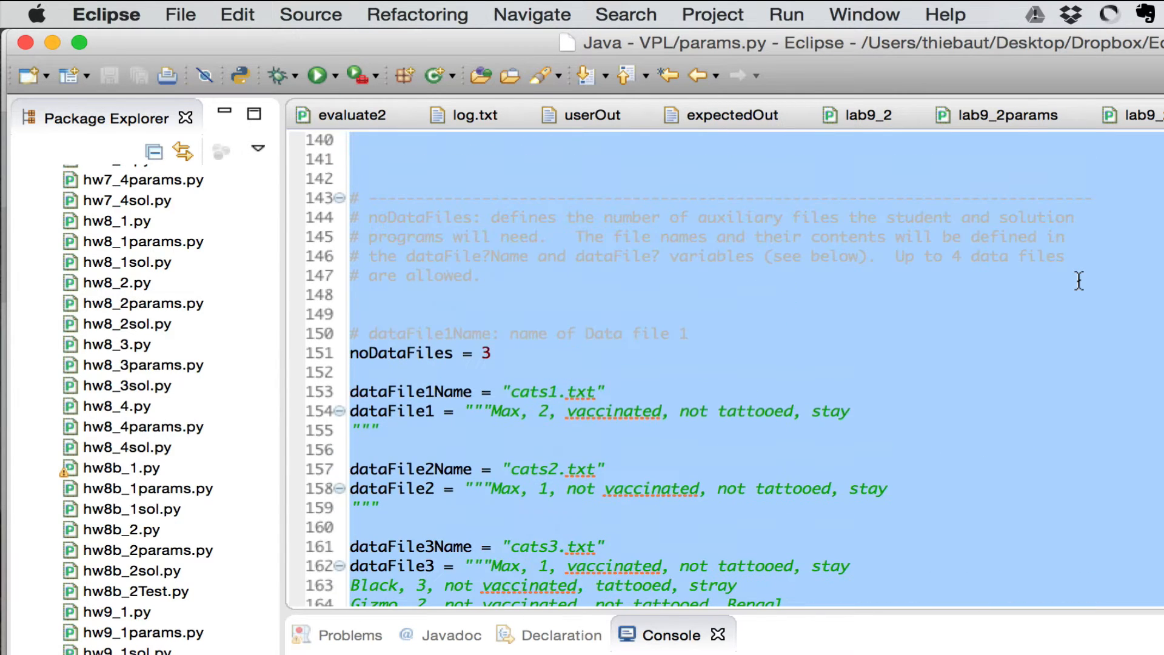
click(1079, 280)
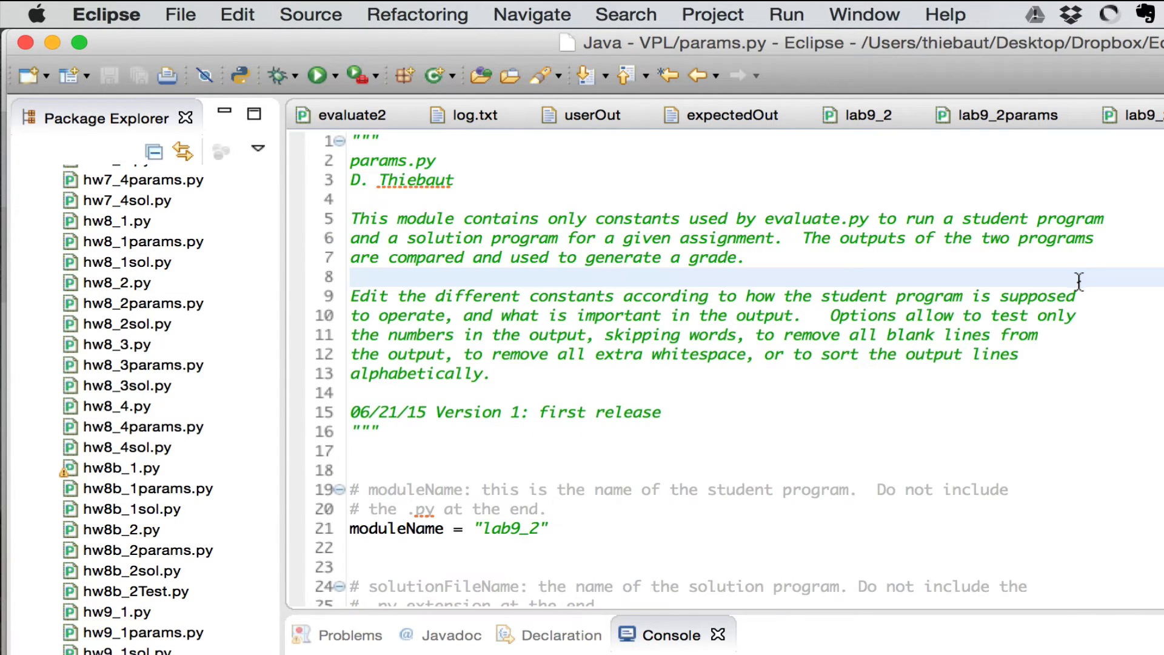
scroll(980, 356, down, 3)
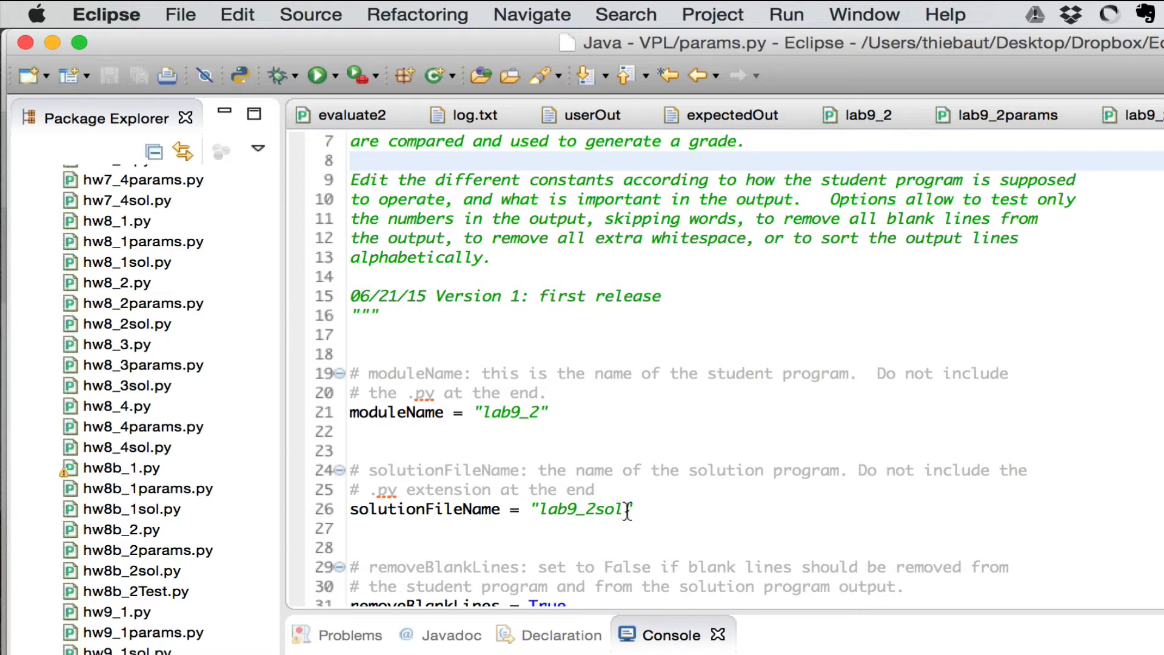
scroll(561, 453, down, 4)
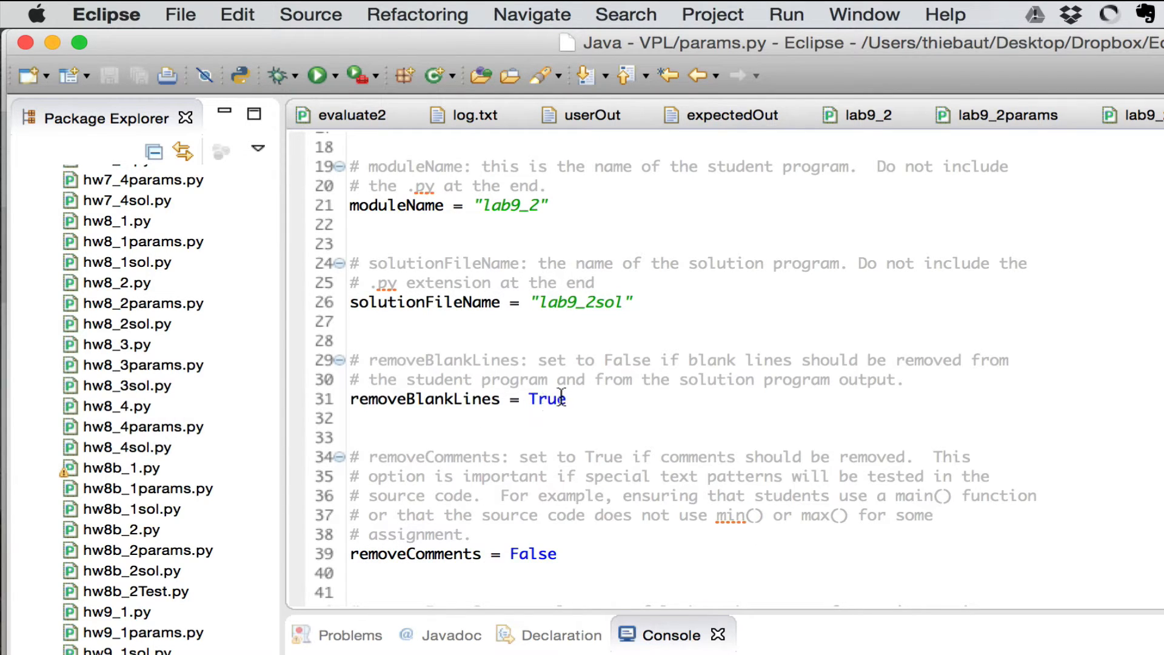
scroll(561, 398, down, 3)
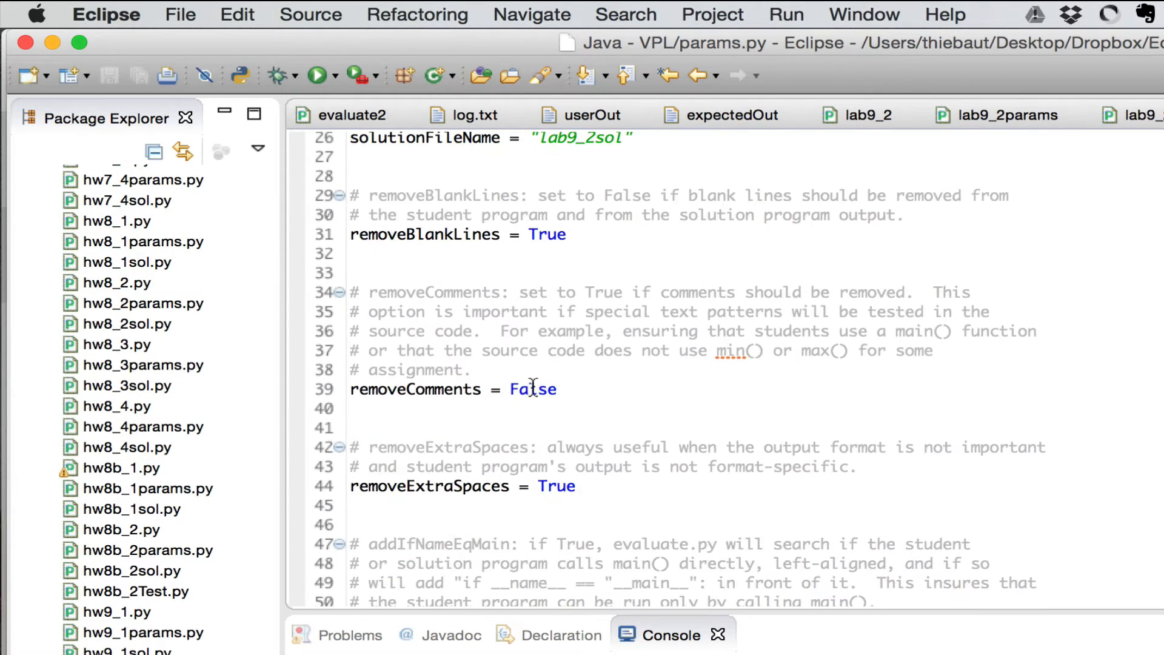
scroll(527, 386, down, 3)
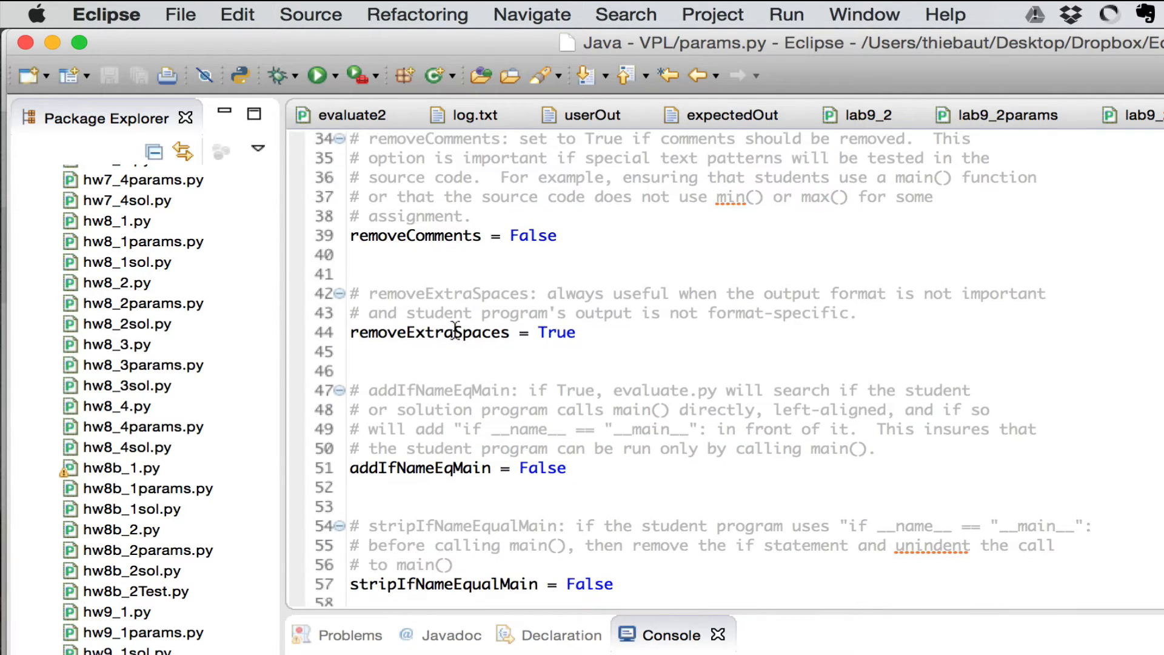
mouse_move(557, 328)
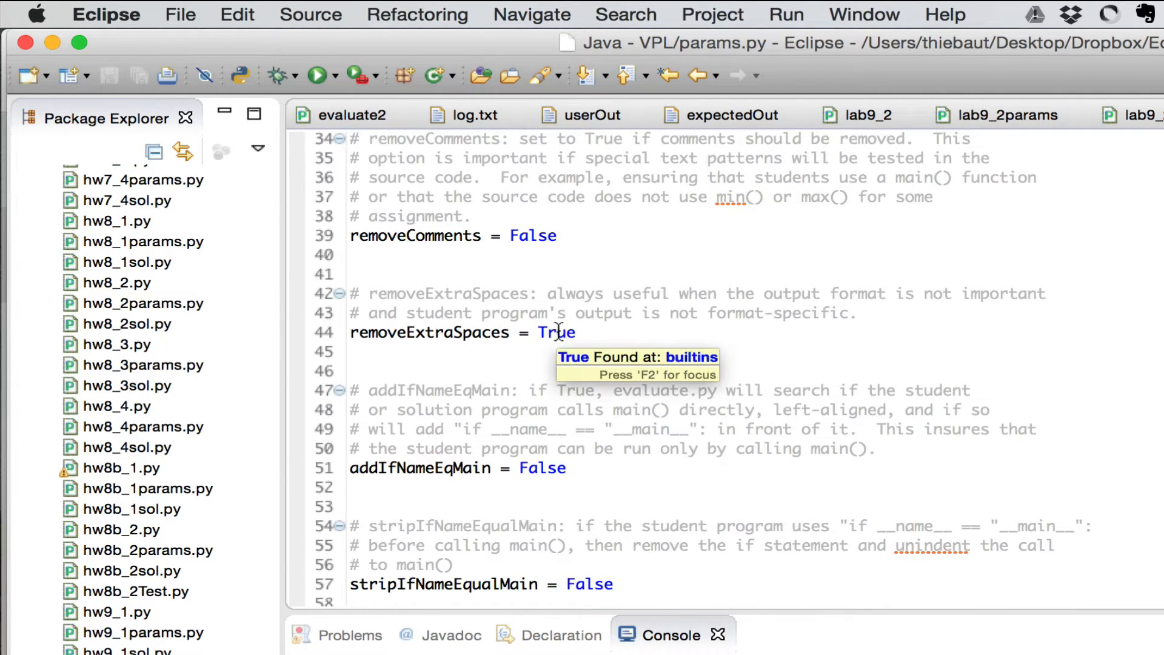
scroll(552, 410, down, 2)
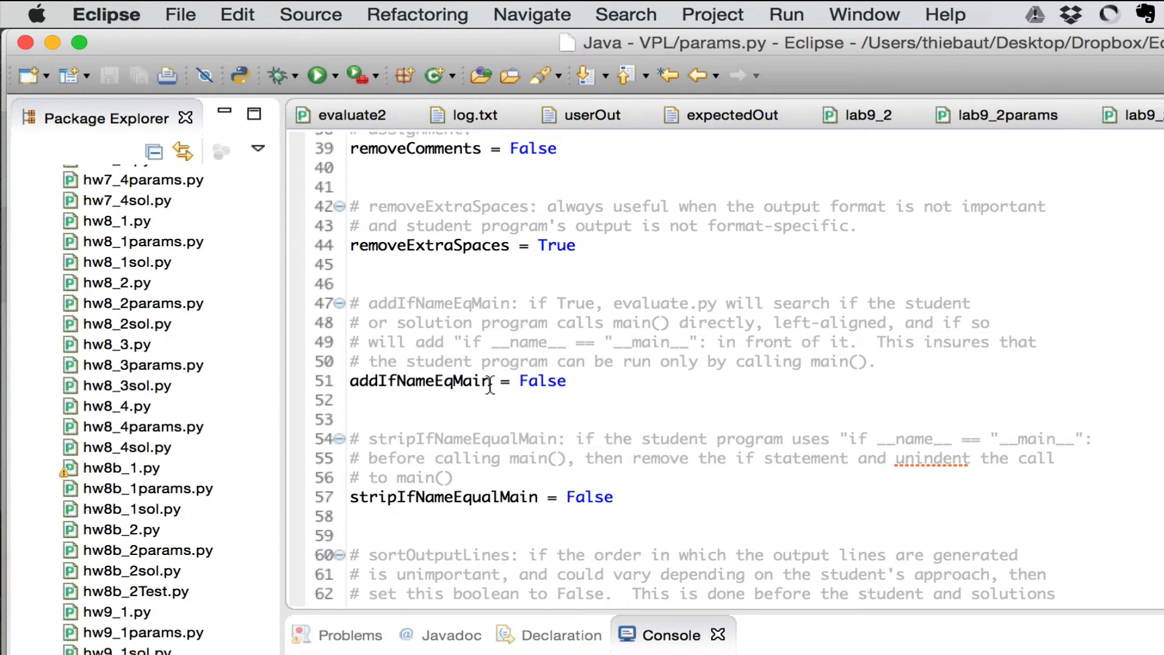
scroll(490, 385, down, 3)
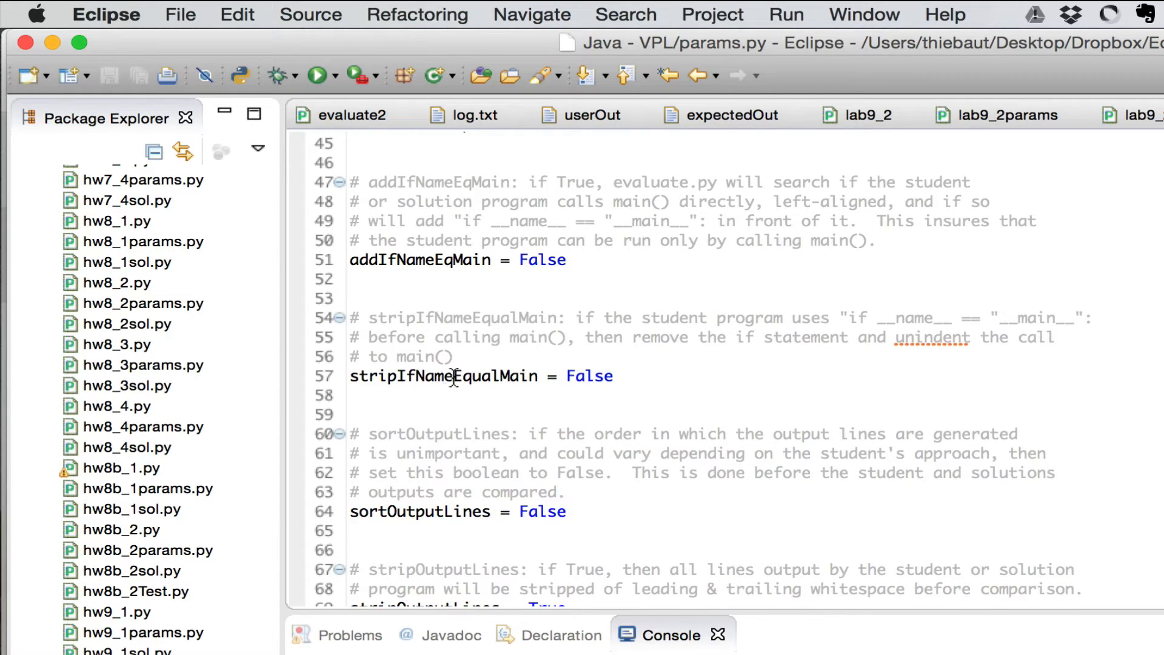
mouse_move(461, 375)
scroll(430, 383, down, 5)
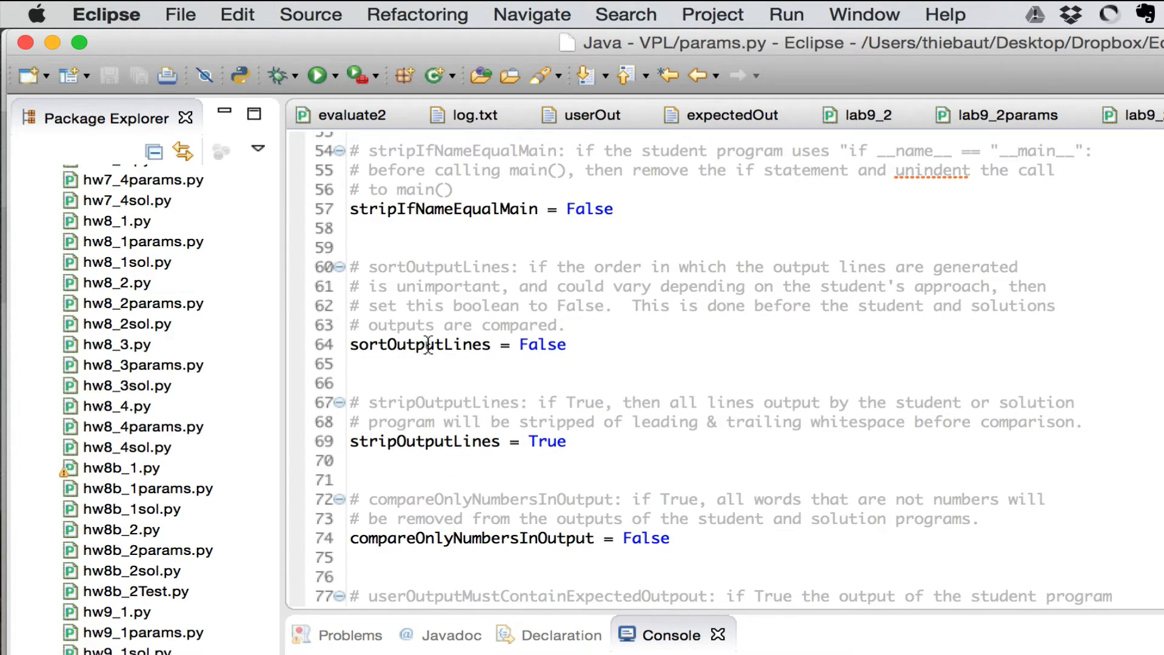
mouse_move(429, 344)
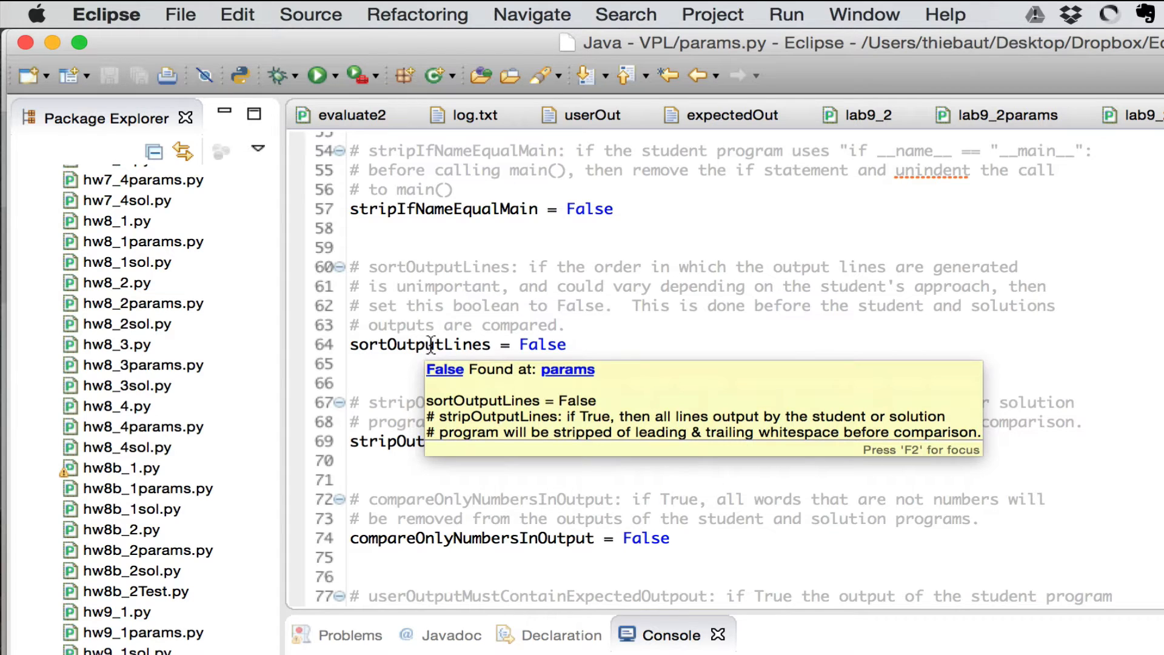
scroll(464, 344, down, 8)
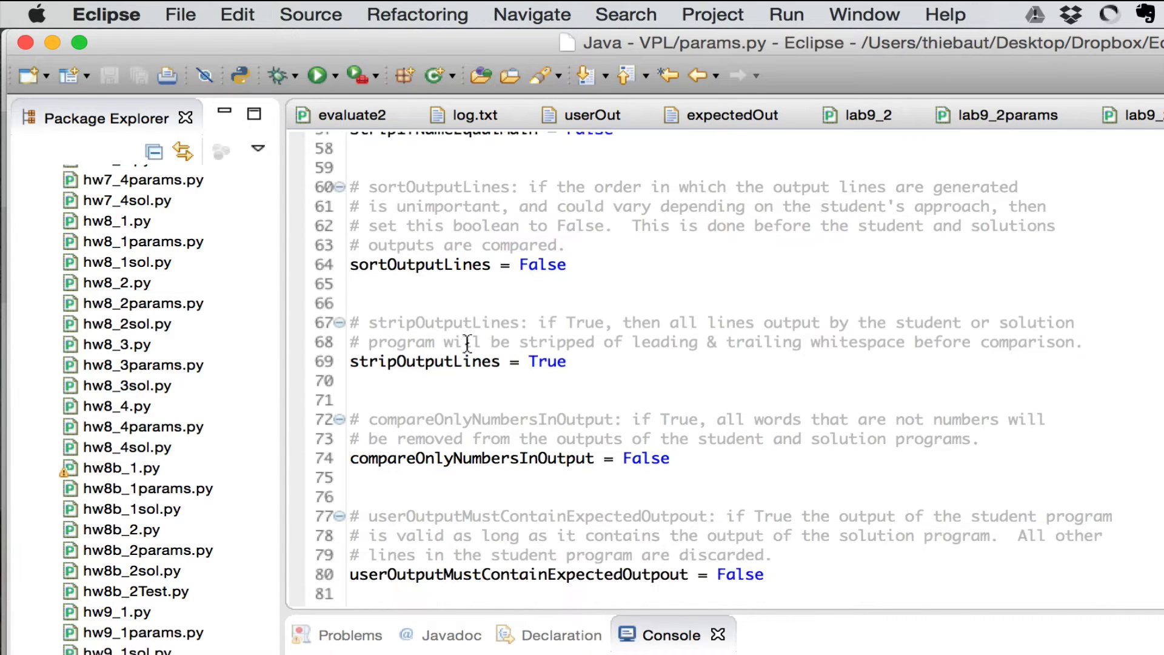
scroll(467, 344, down, 12)
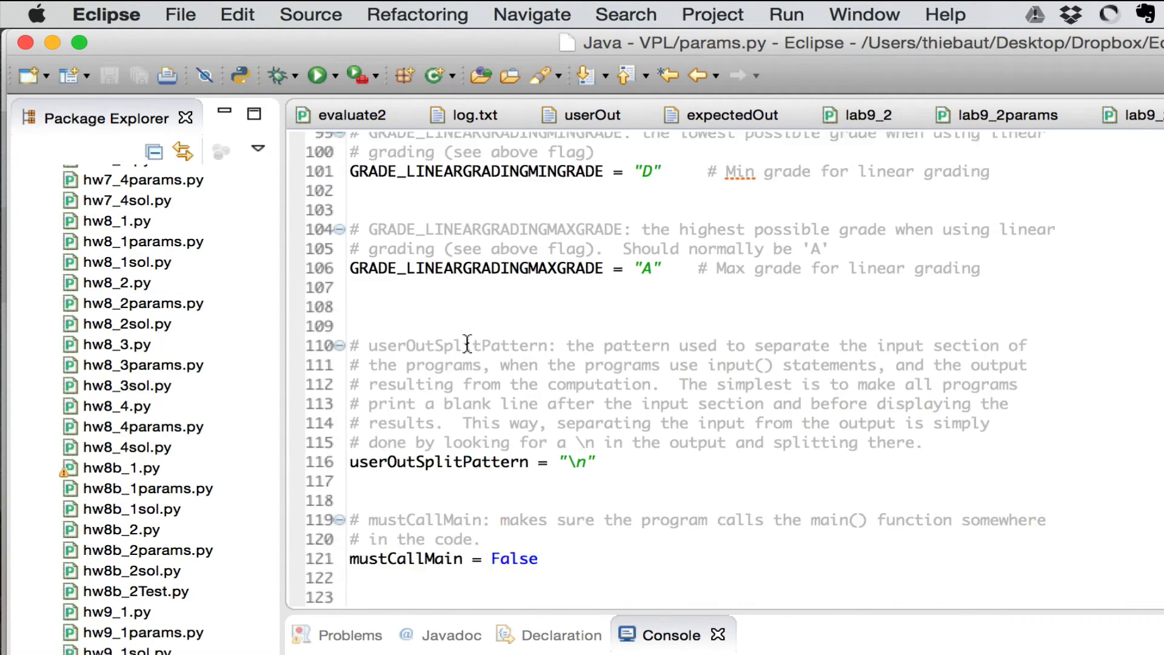
scroll(467, 344, up, 8)
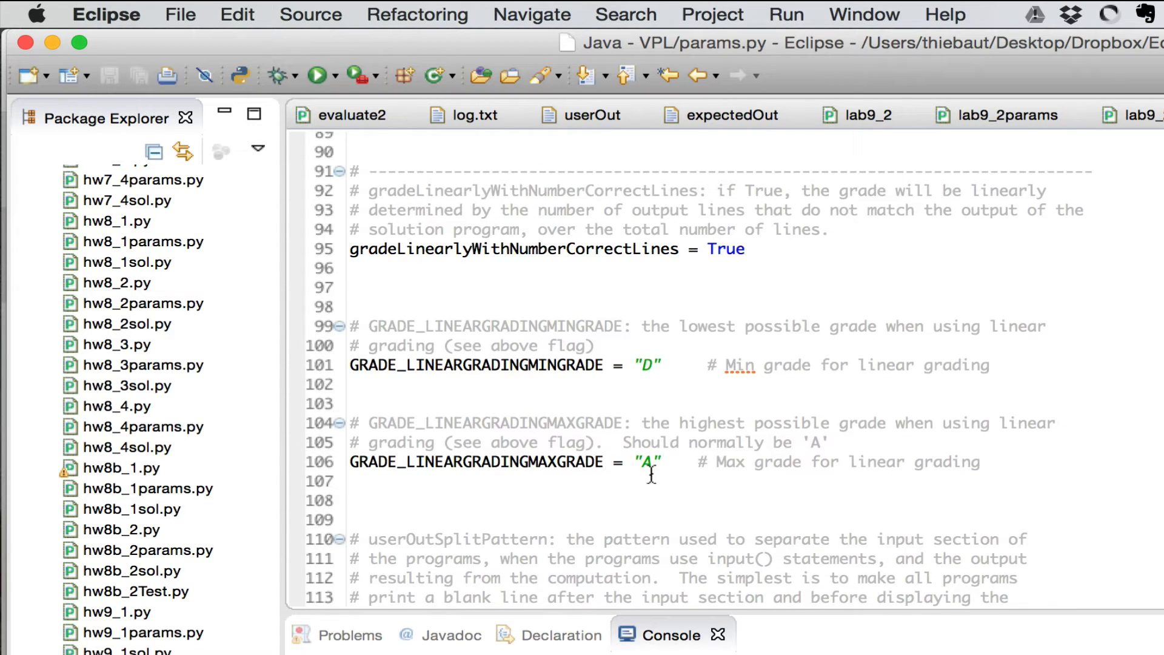
scroll(631, 381, down, 1)
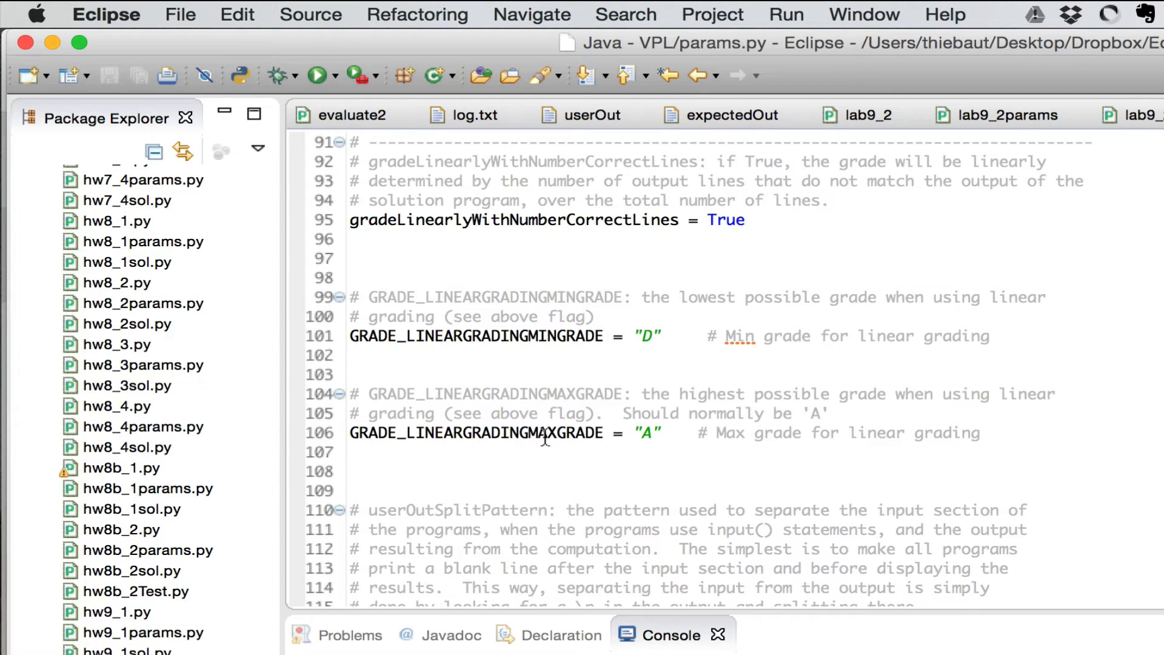
scroll(548, 442, down, 6)
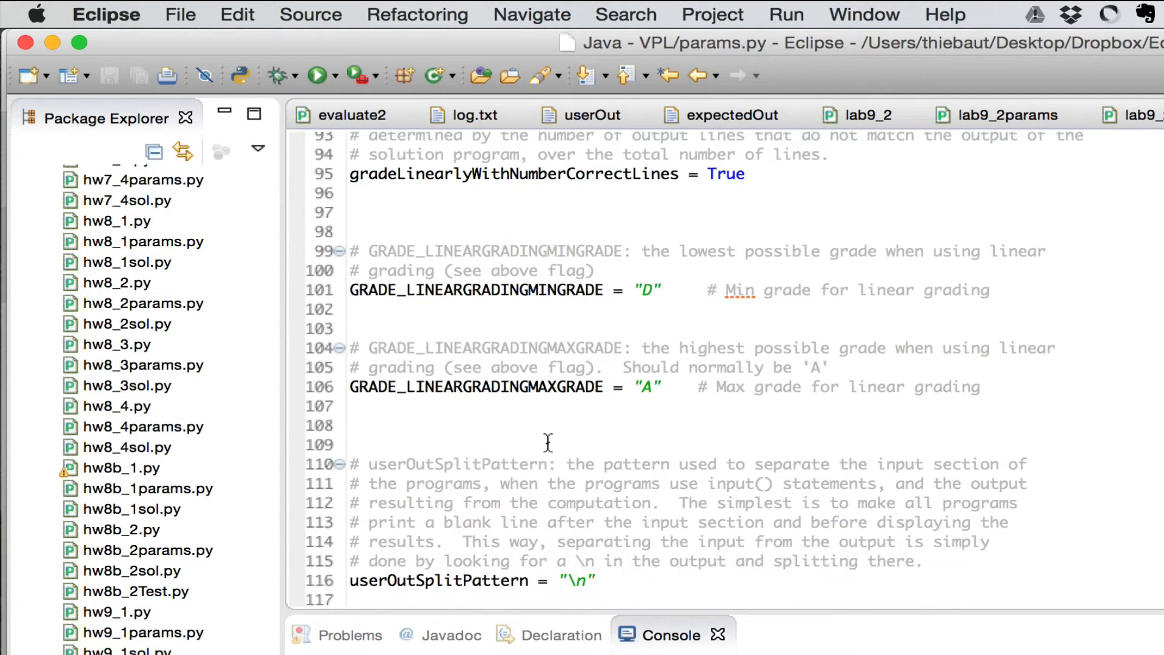
scroll(548, 442, down, 7)
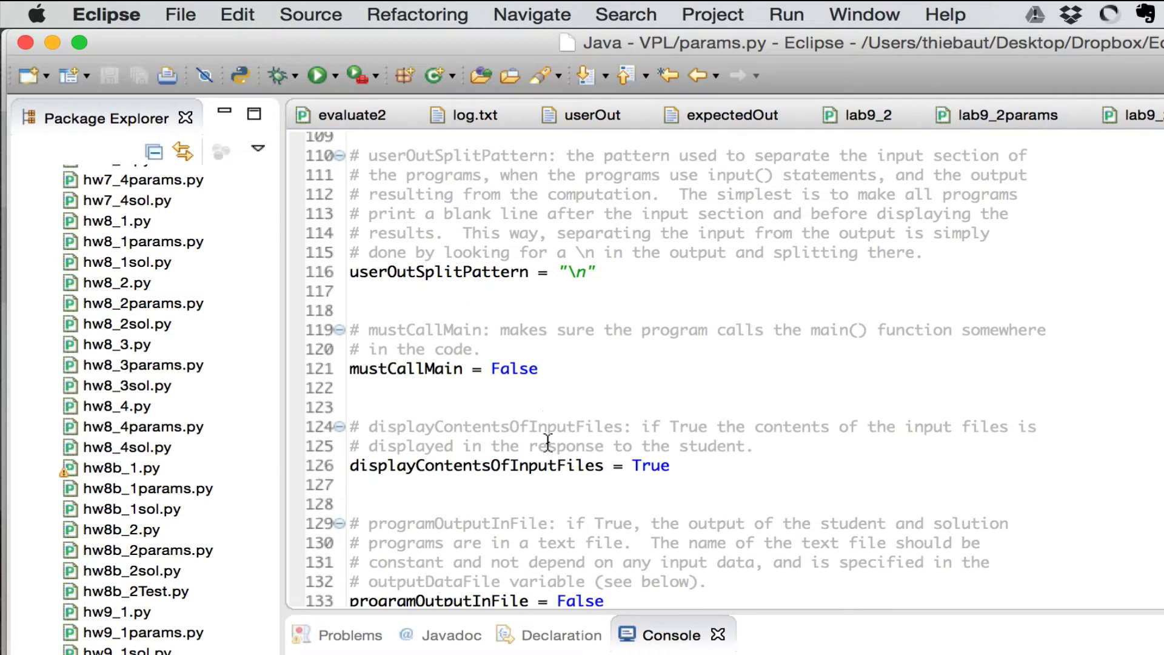
scroll(548, 442, down, 5)
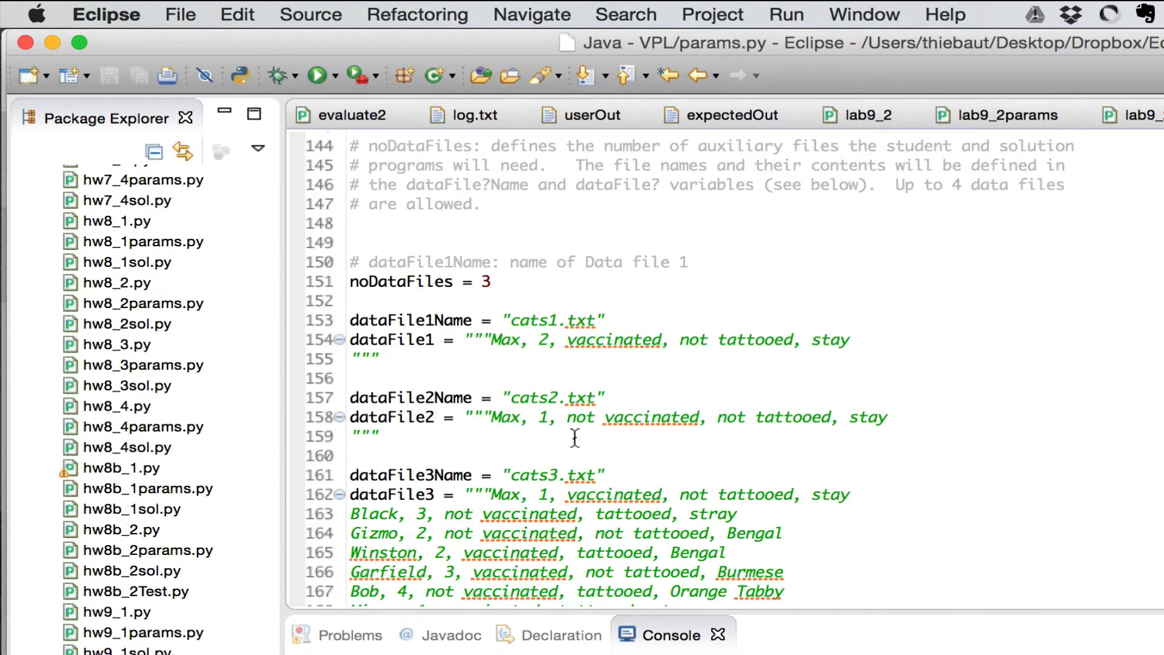
scroll(575, 437, down, 2)
Change noDataFiles from 3 to 4 in params.py, then move down to the noInputFiles line
click(487, 210)
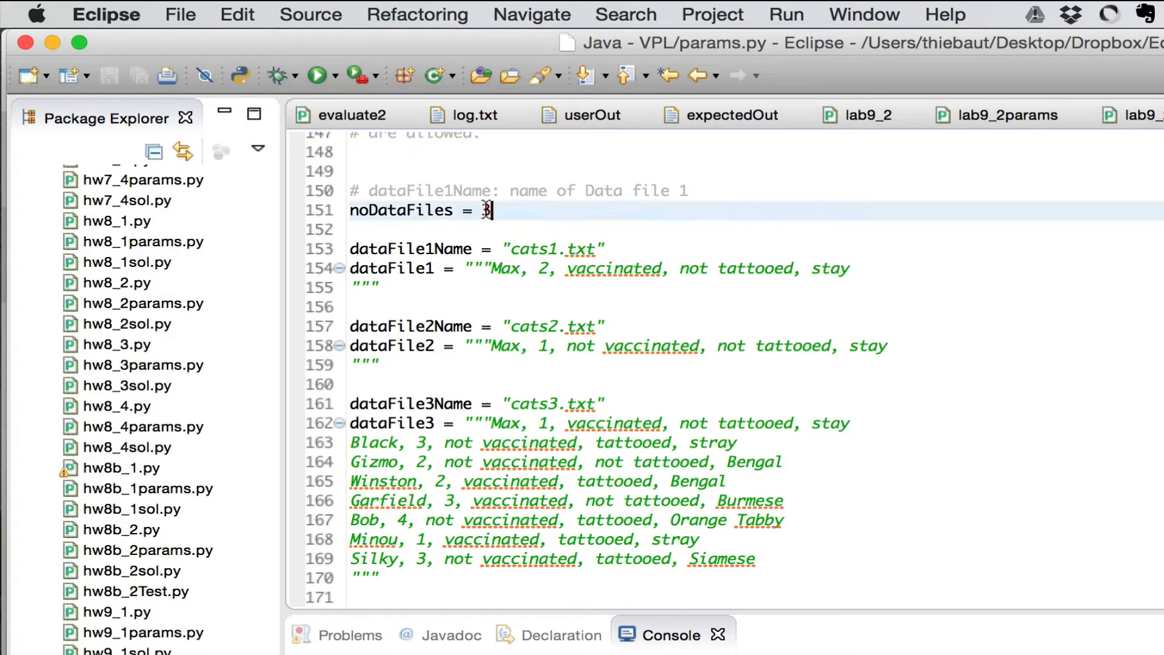
key(BackSpace)
text(4)
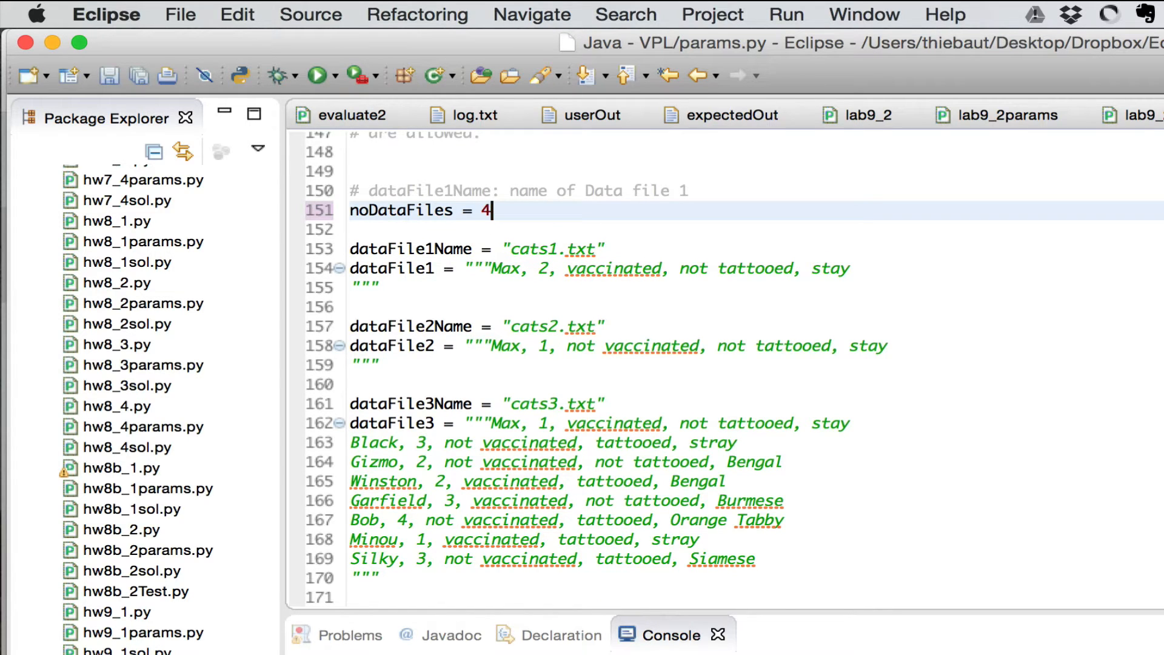
scroll(493, 209, down, 2)
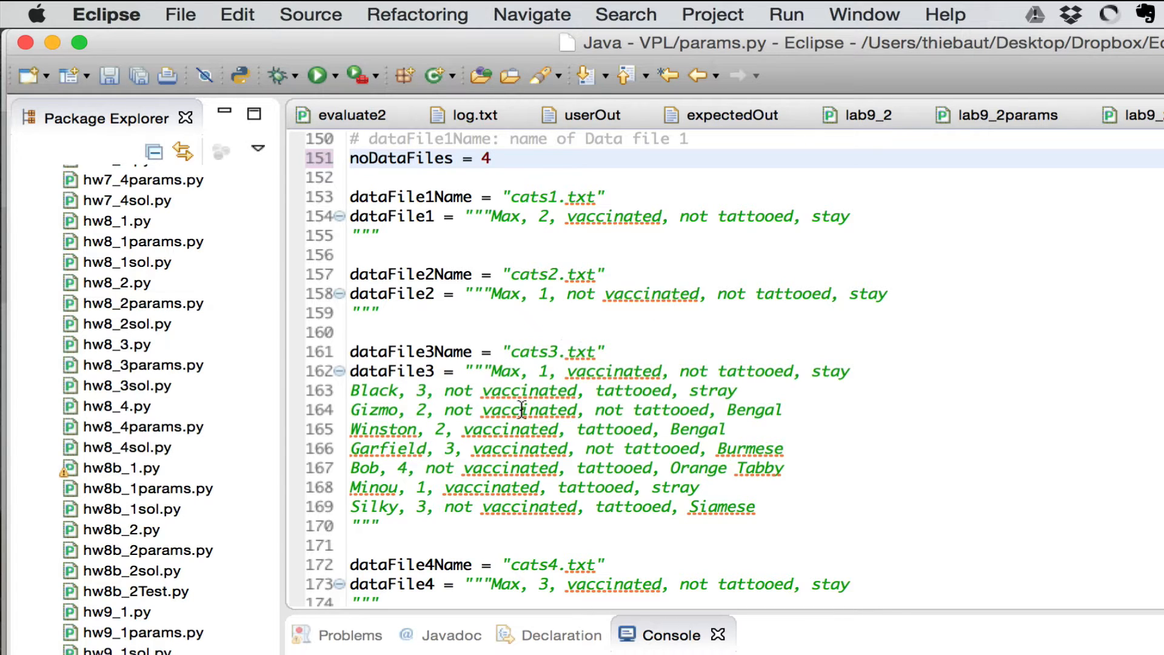
scroll(524, 418, down, 4)
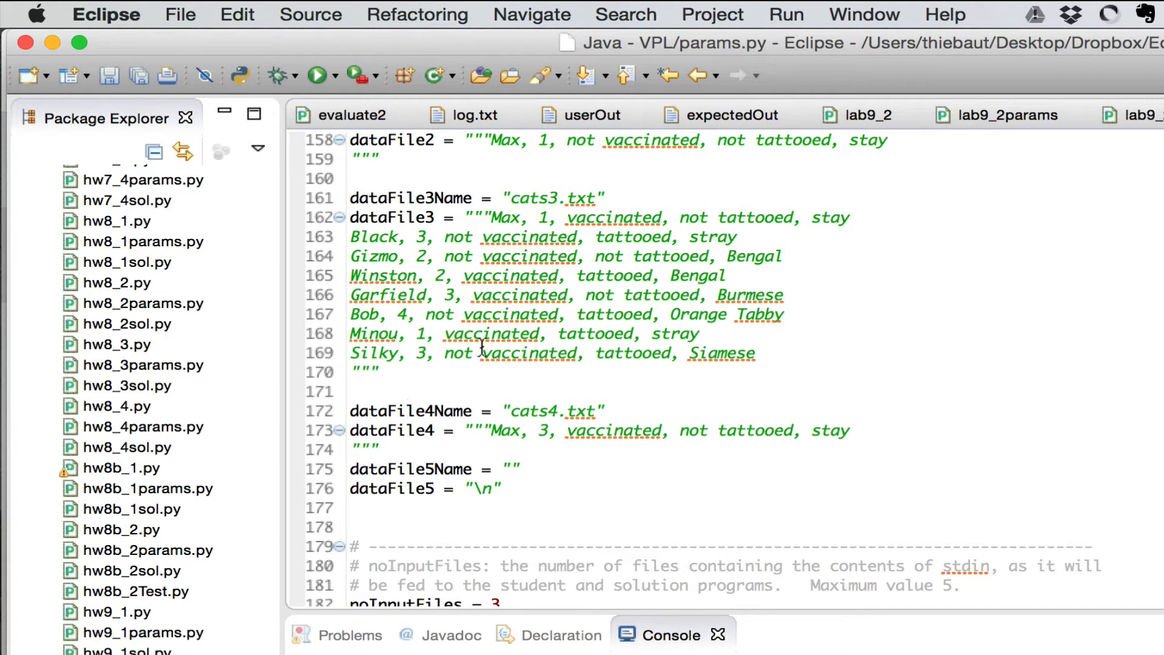
scroll(482, 348, down, 3)
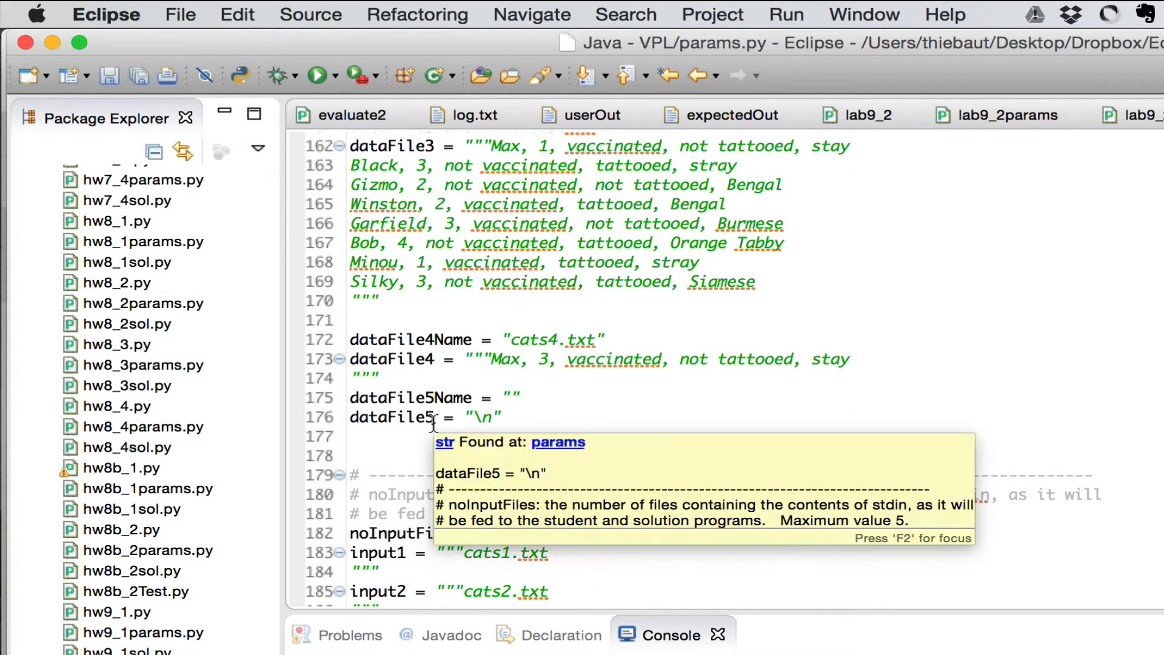
scroll(428, 418, down, 5)
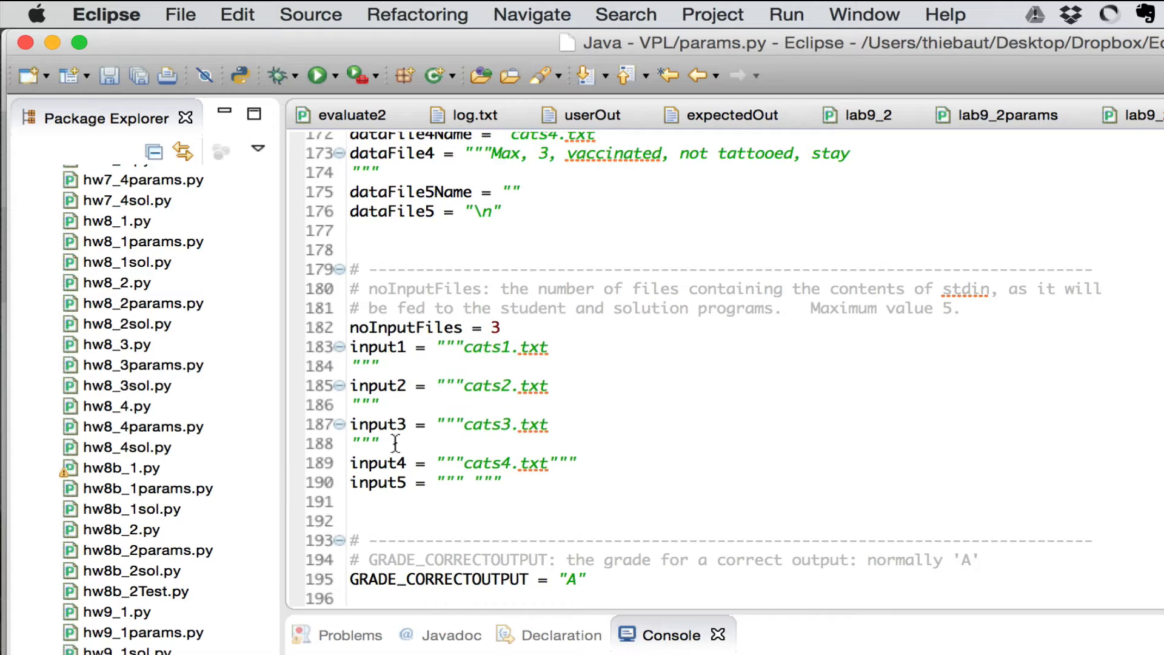
click(497, 327)
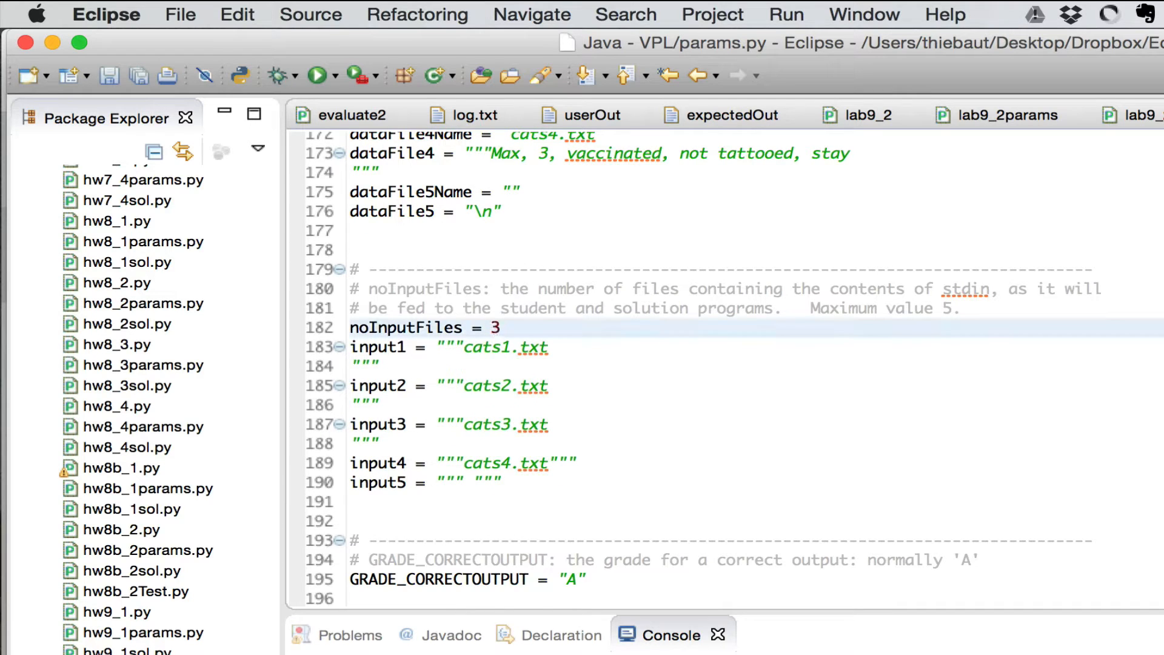
Delete the old noInputFiles value of 3 and check the input1–input4 definitions
key(BackSpace)
scroll(586, 143, up, 3)
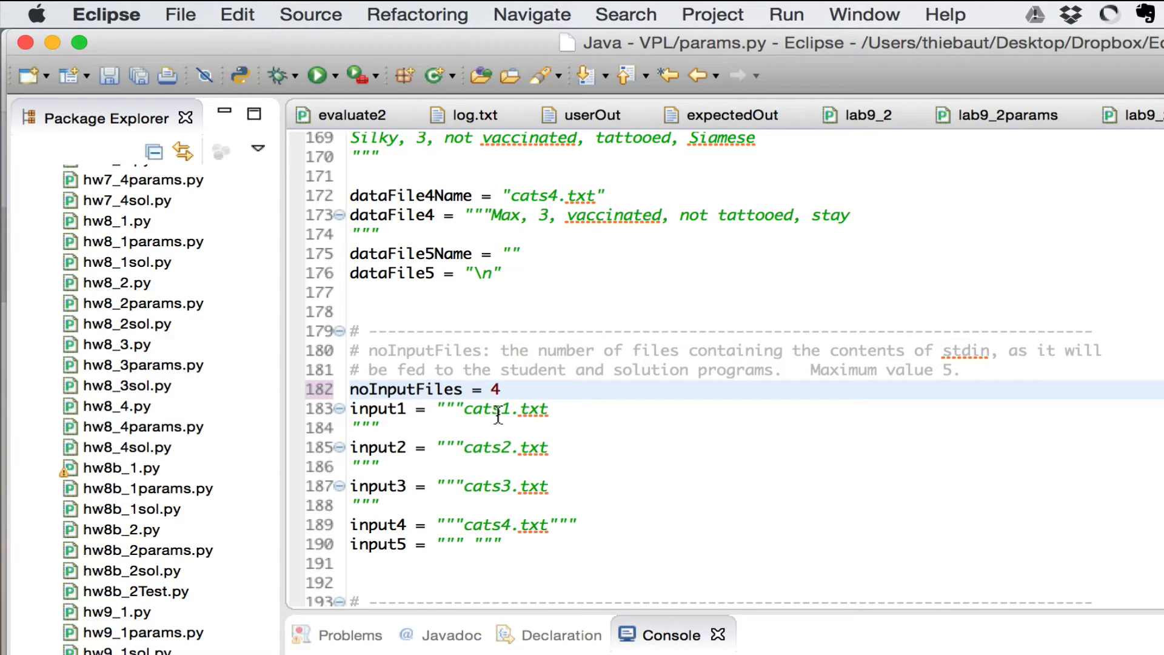
scroll(498, 416, down, 2)
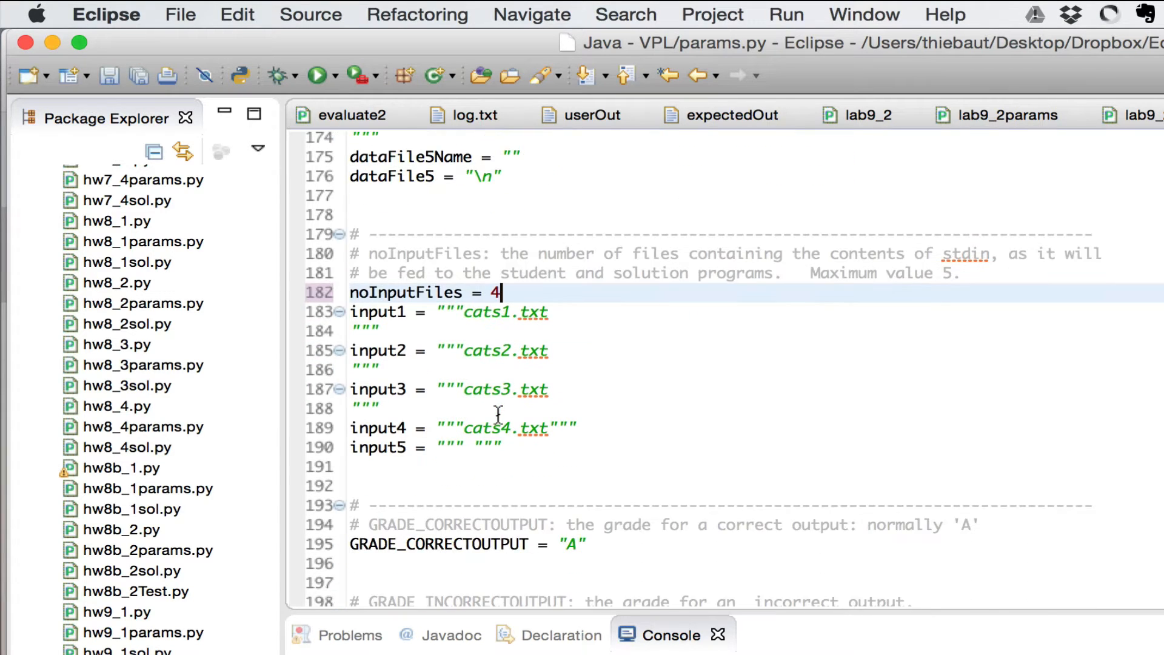
scroll(499, 416, up, 1)
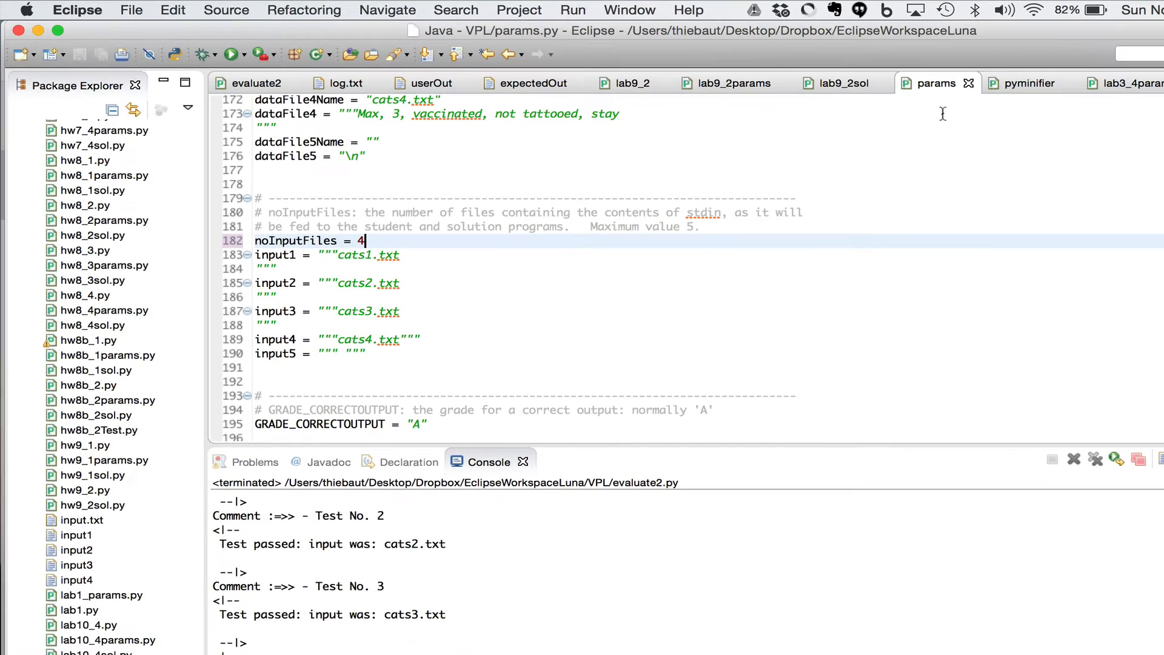
Review the pyminifier.py license header, then switch to the Moodle course page in Chrome
click(1016, 84)
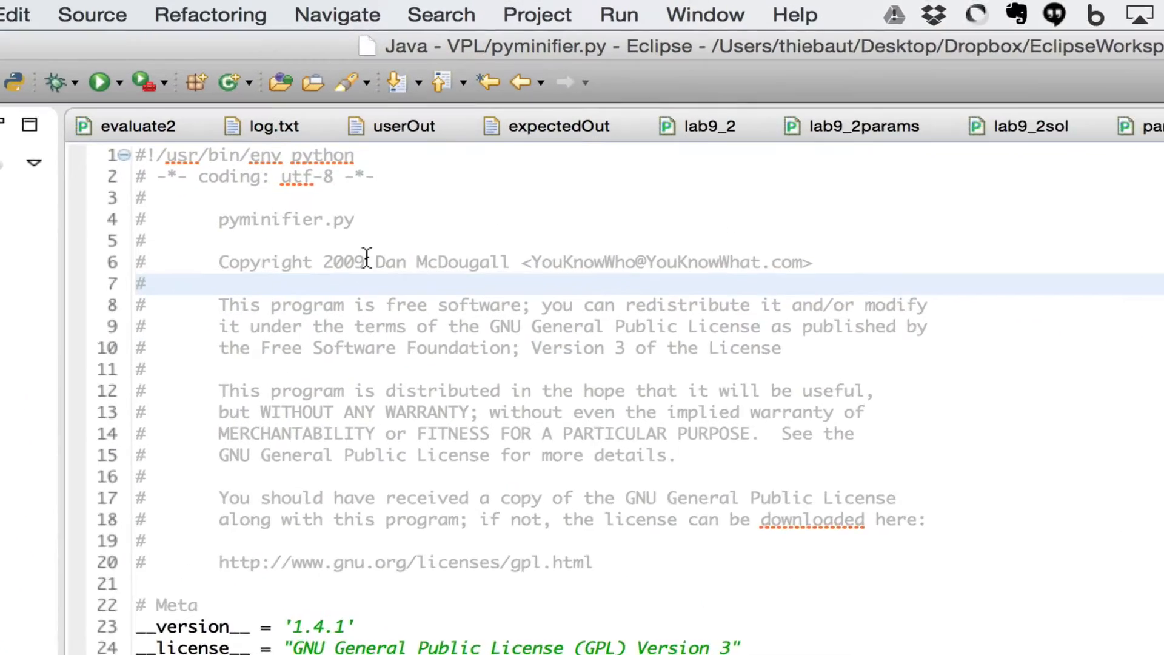
click(366, 259)
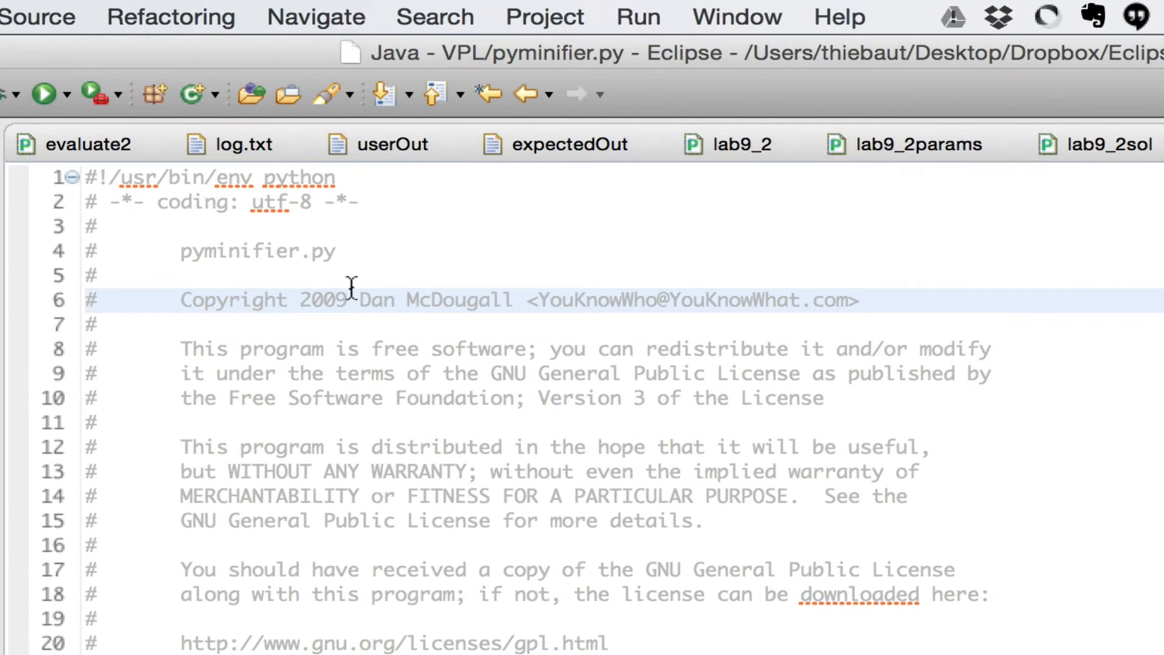
drag(351, 288, 526, 297)
click(525, 297)
scroll(381, 391, down, 3)
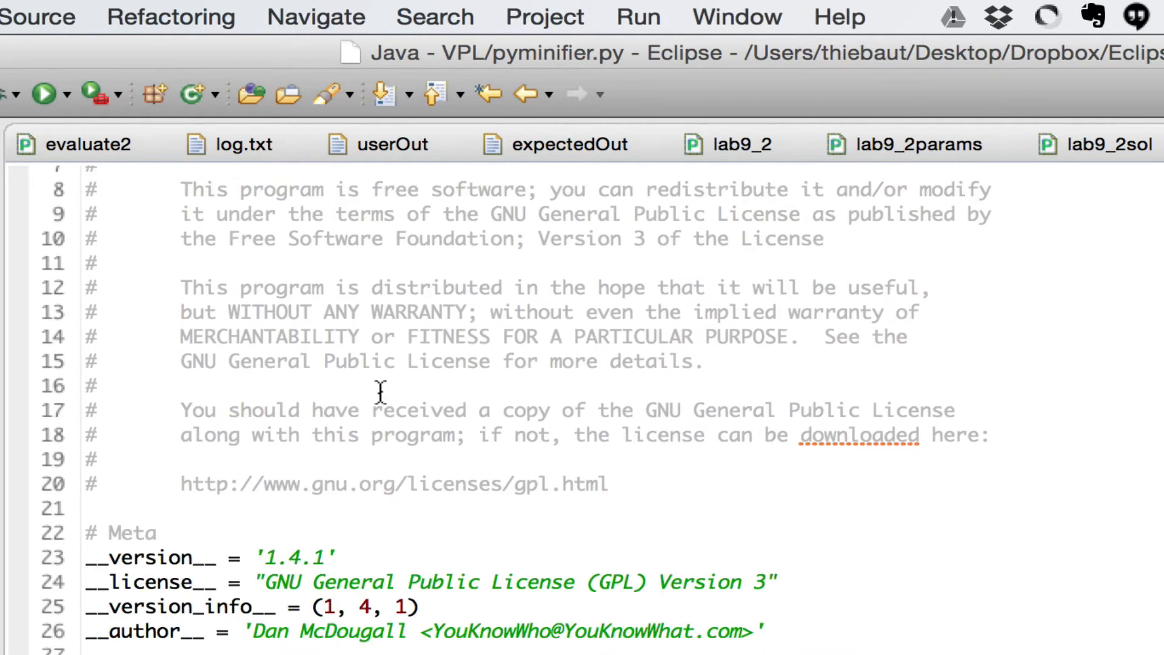
scroll(381, 392, up, 3)
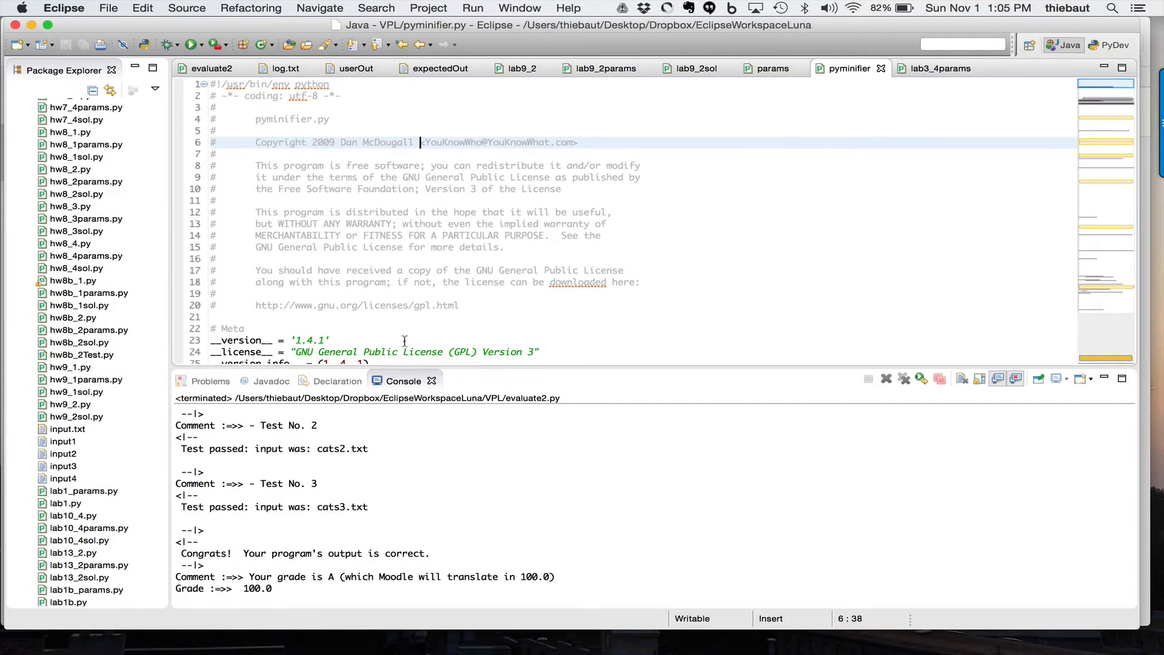
key(super+Tab)
key(super+Tab)
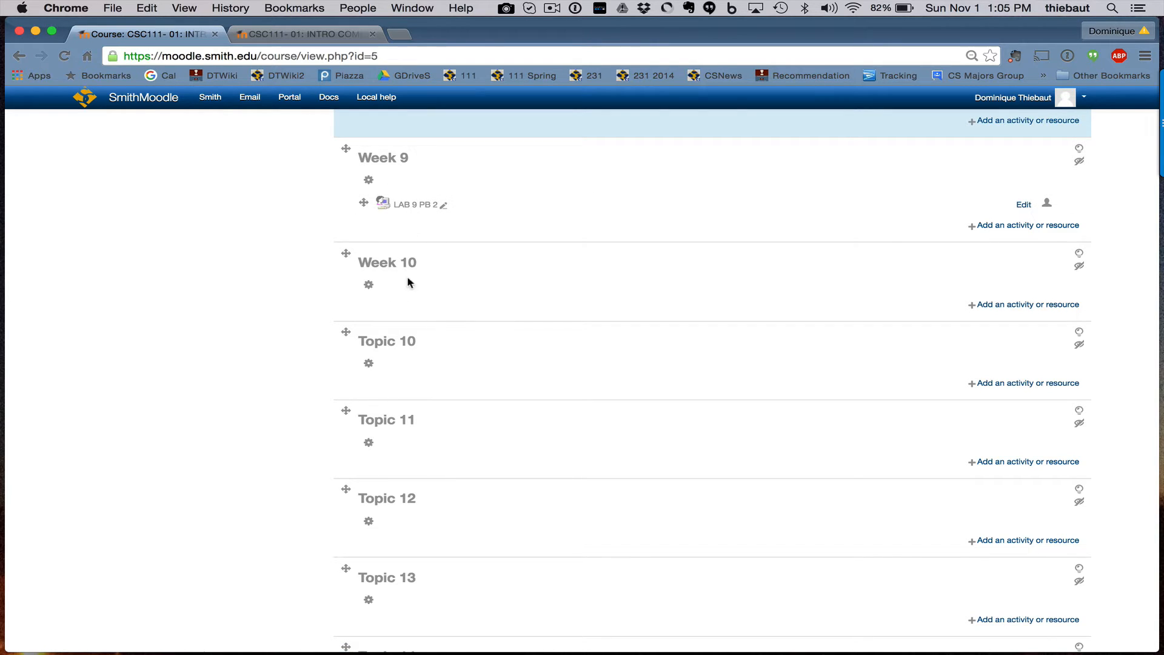
Pick Virtual programming lab in Week 10's activity chooser and add it
click(1030, 309)
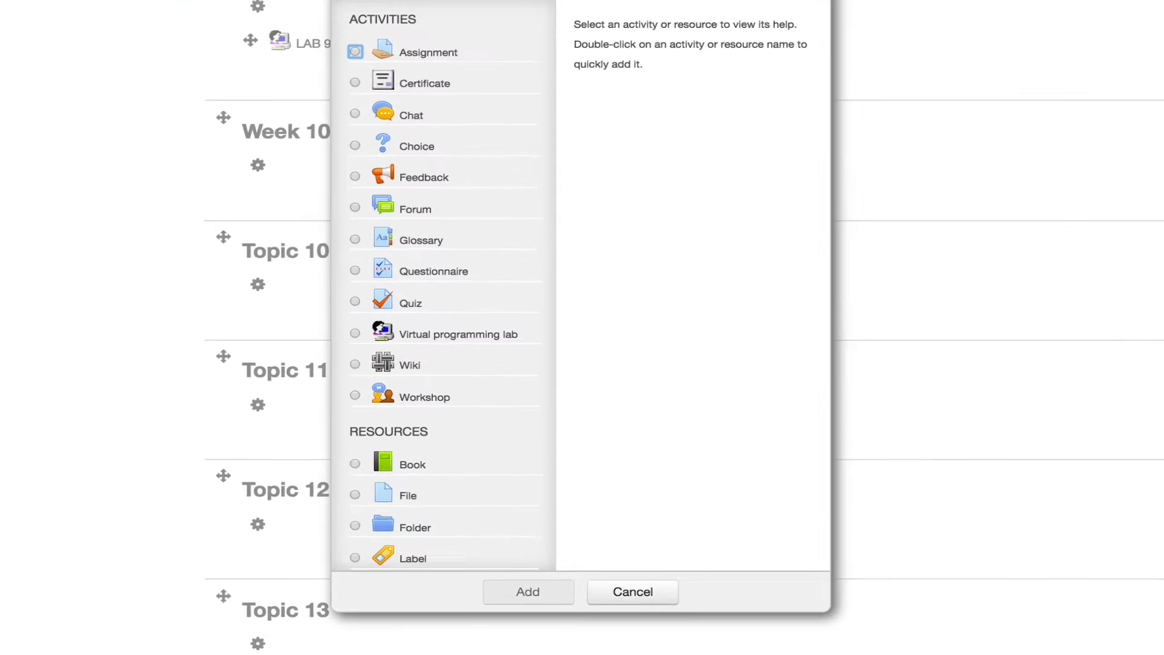
click(408, 273)
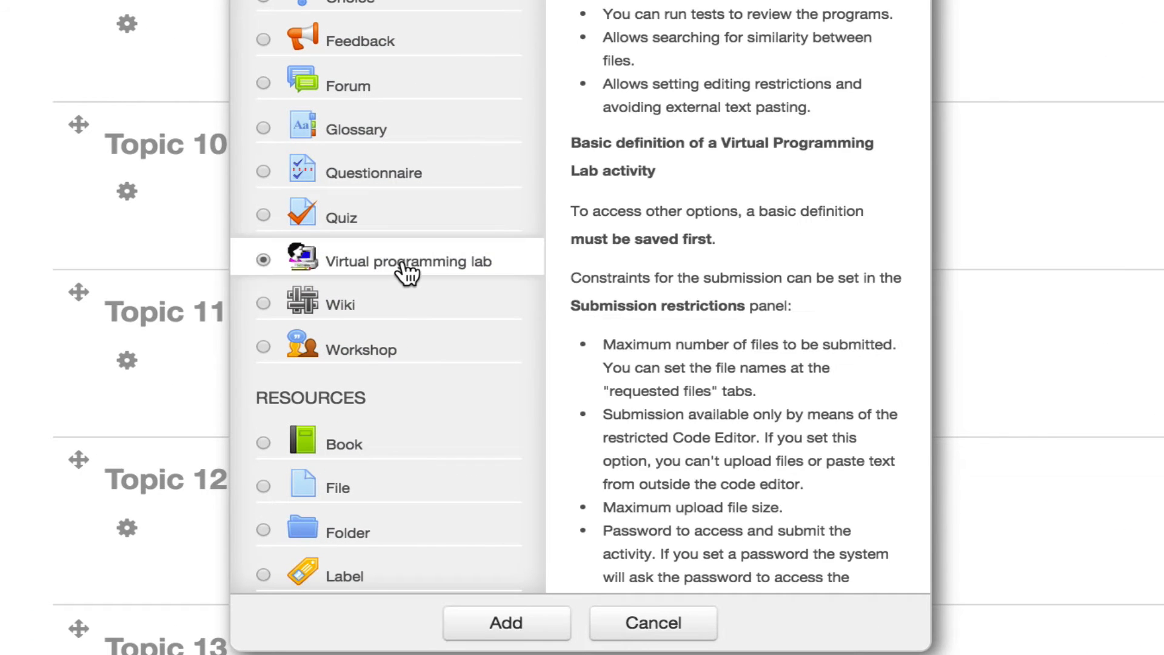
click(519, 629)
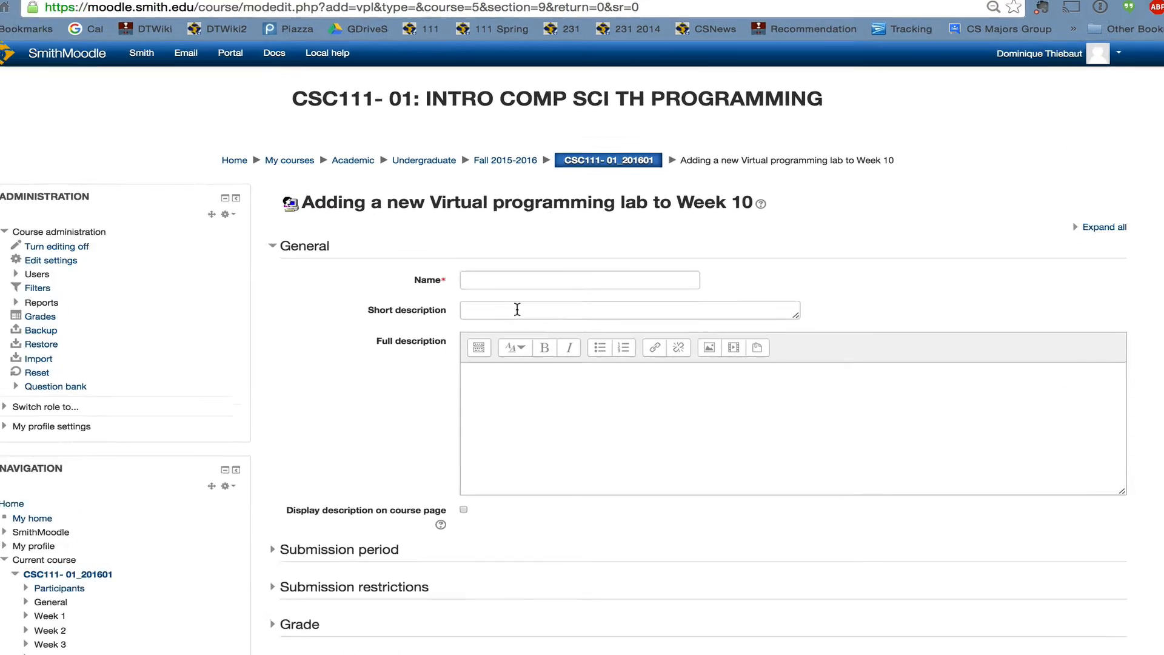
Name the new lab 'LAB 9 PB 2'
click(519, 278)
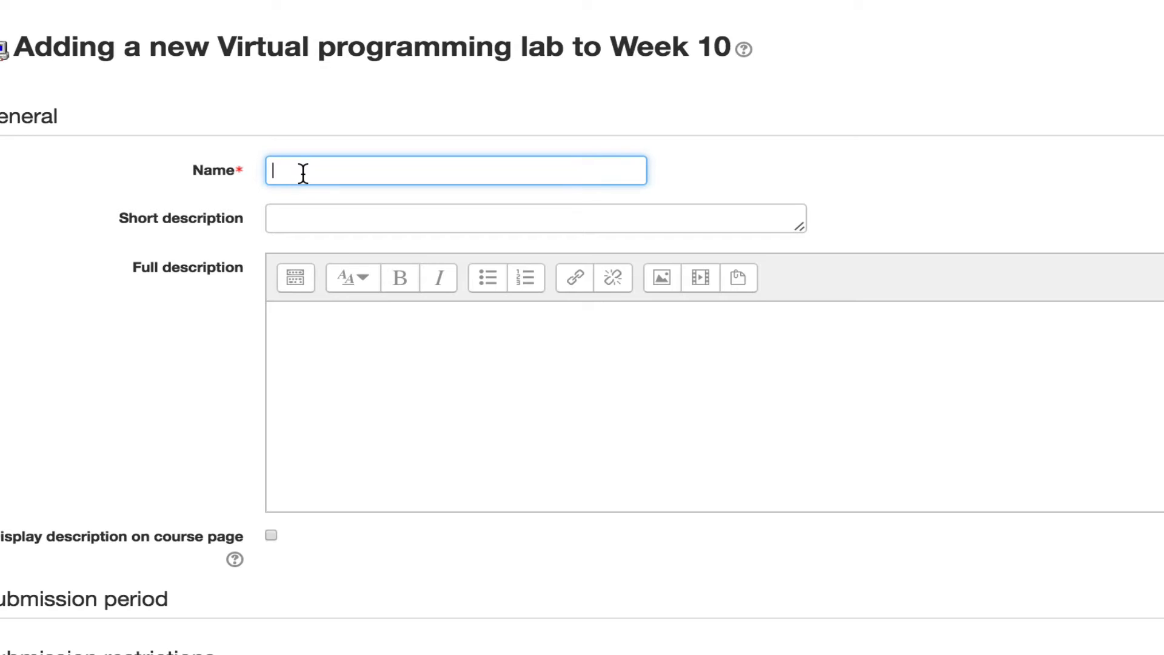
text(LAB 9 PB 2)
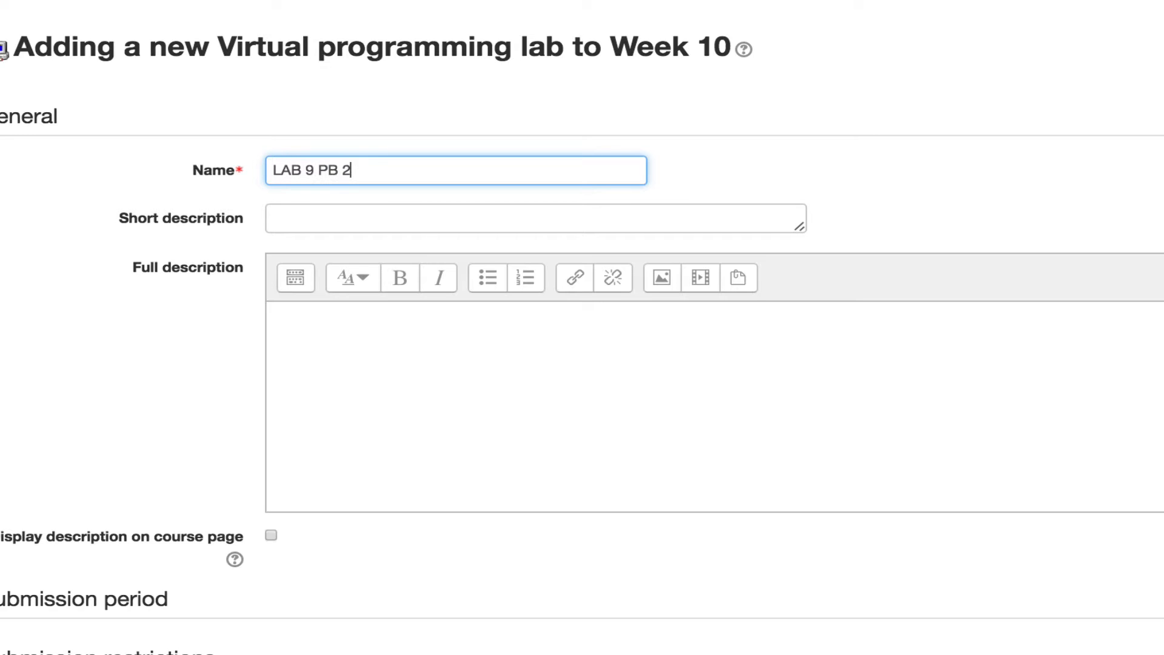
scroll(338, 75, down, 3)
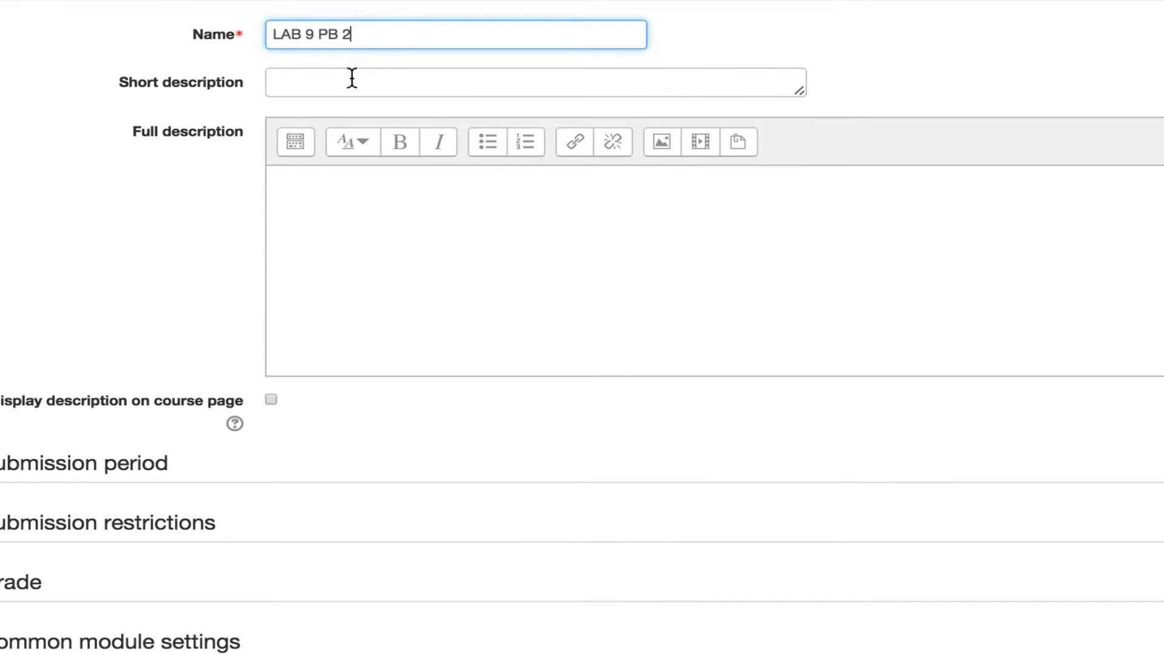
scroll(328, 205, down, 5)
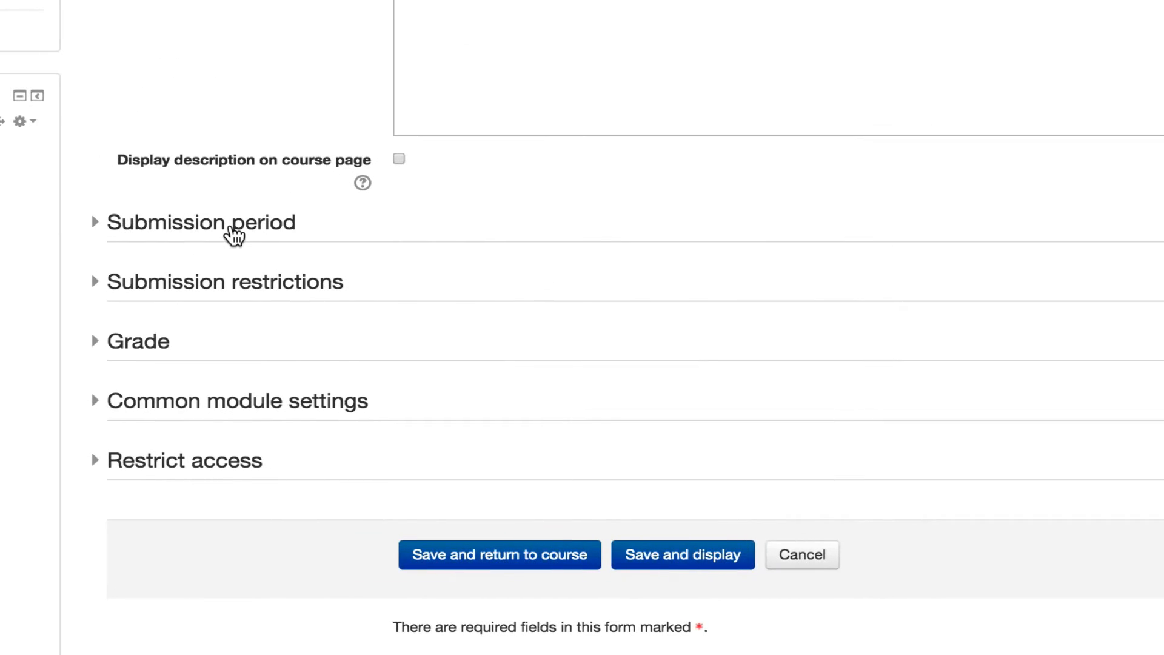
Set the submission due date to 6 November 2015 at 23:55
click(238, 224)
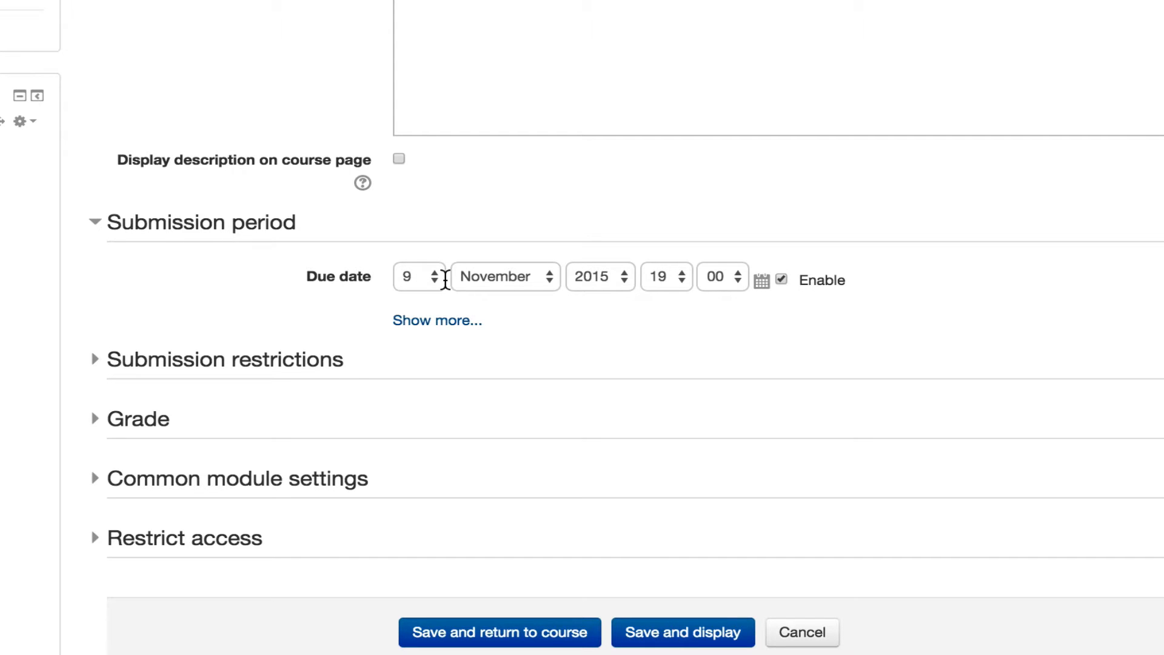
click(763, 282)
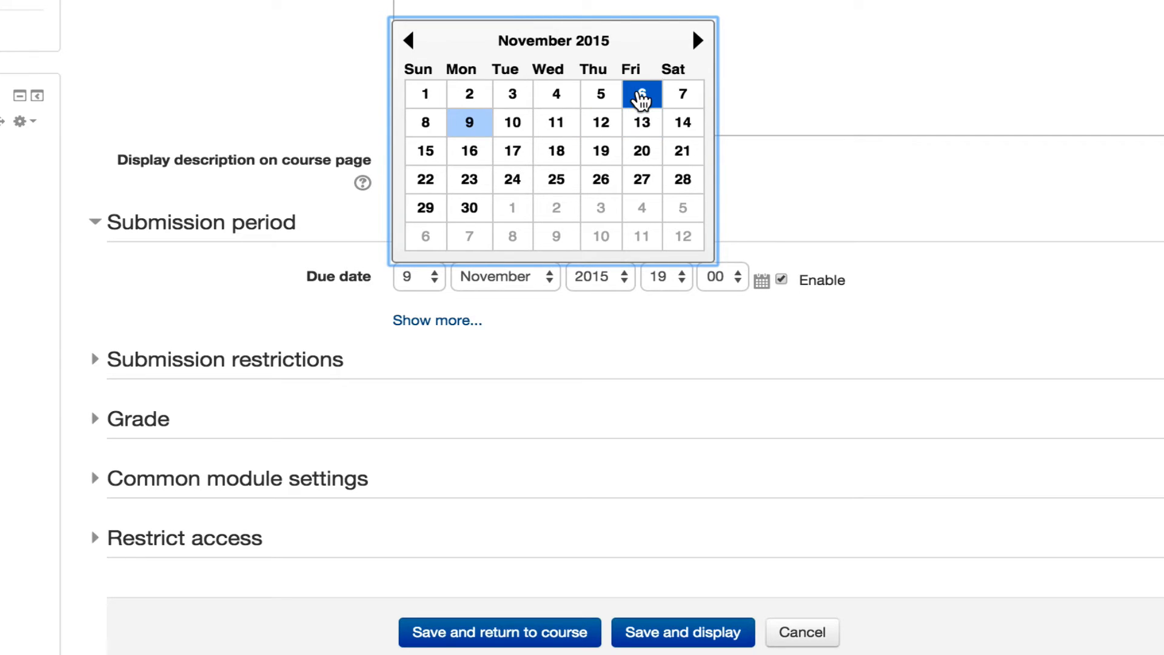
click(641, 103)
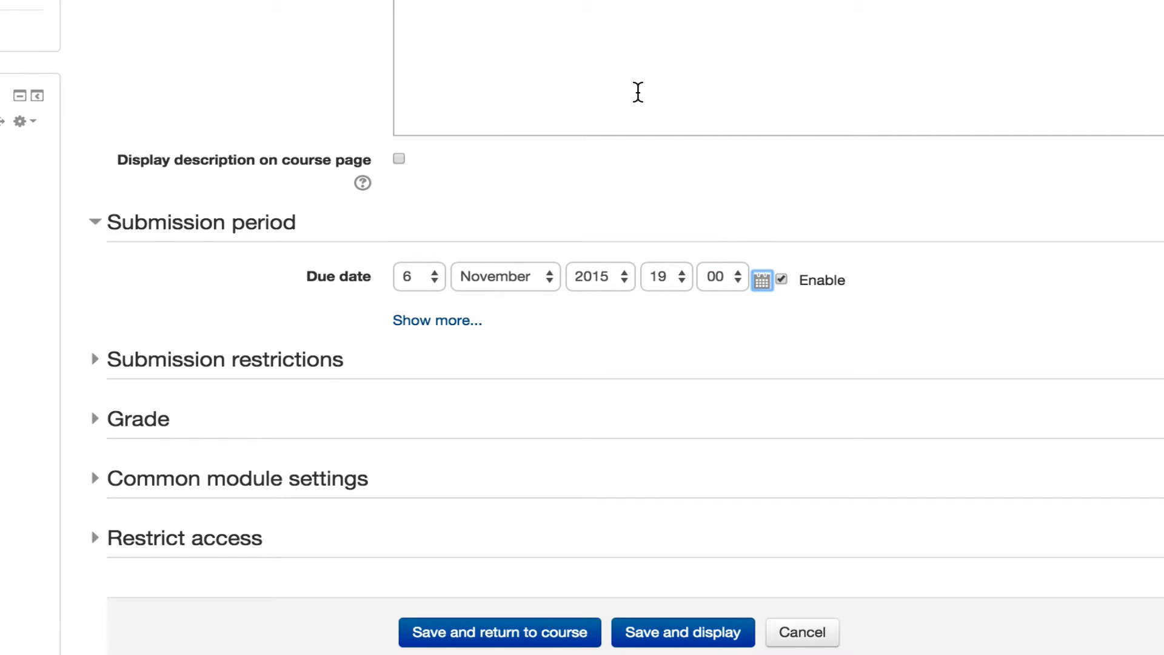
click(672, 285)
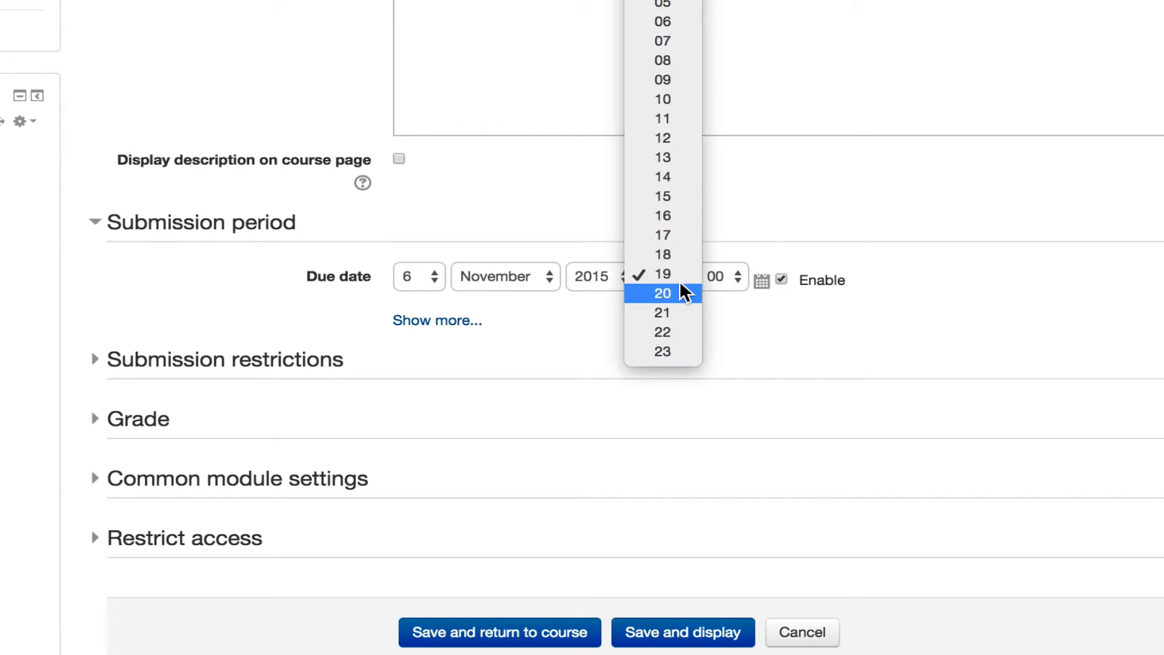
click(681, 355)
click(726, 279)
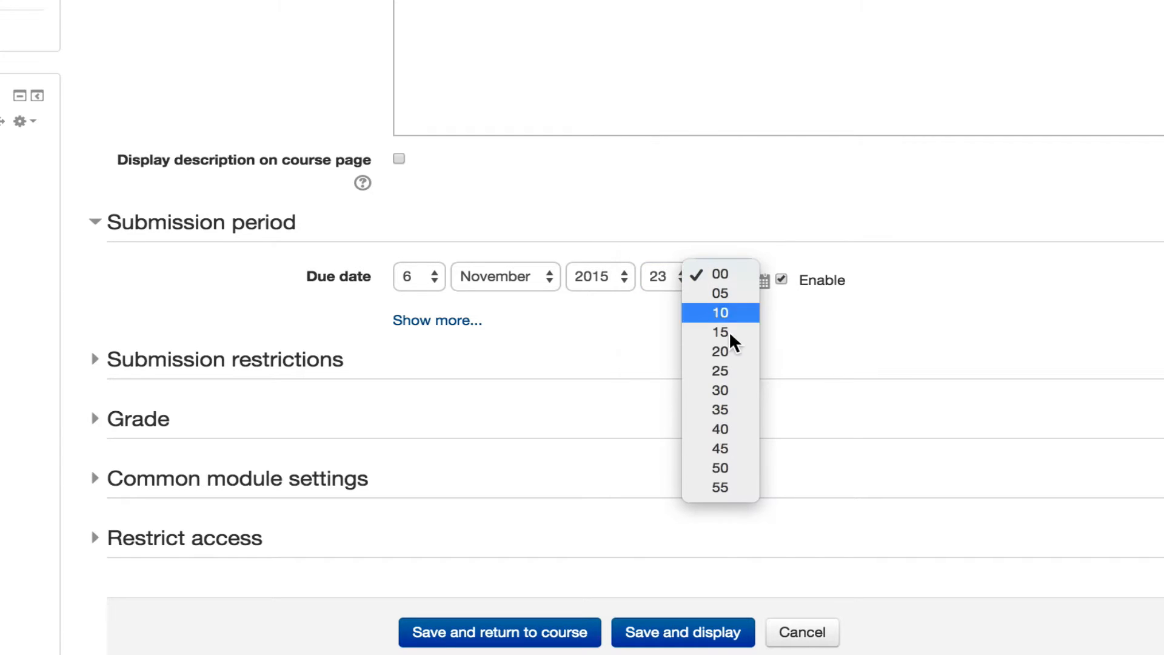
click(723, 488)
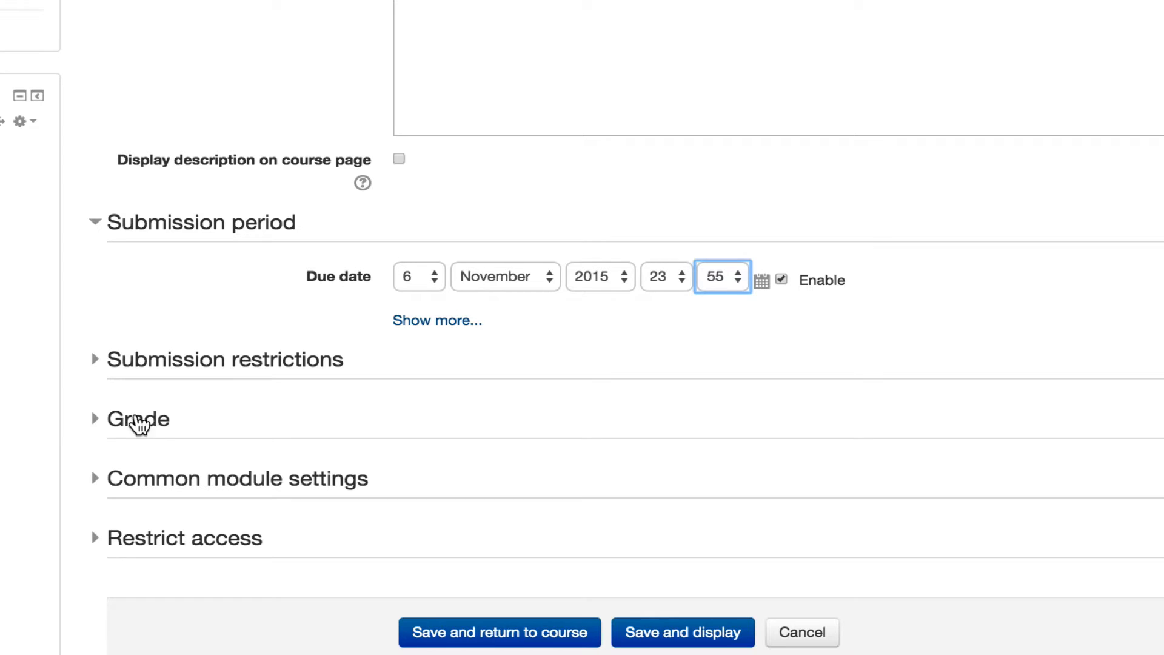
click(138, 425)
Put the lab in the LAB 9 grade category and save and display it
scroll(148, 424, down, 4)
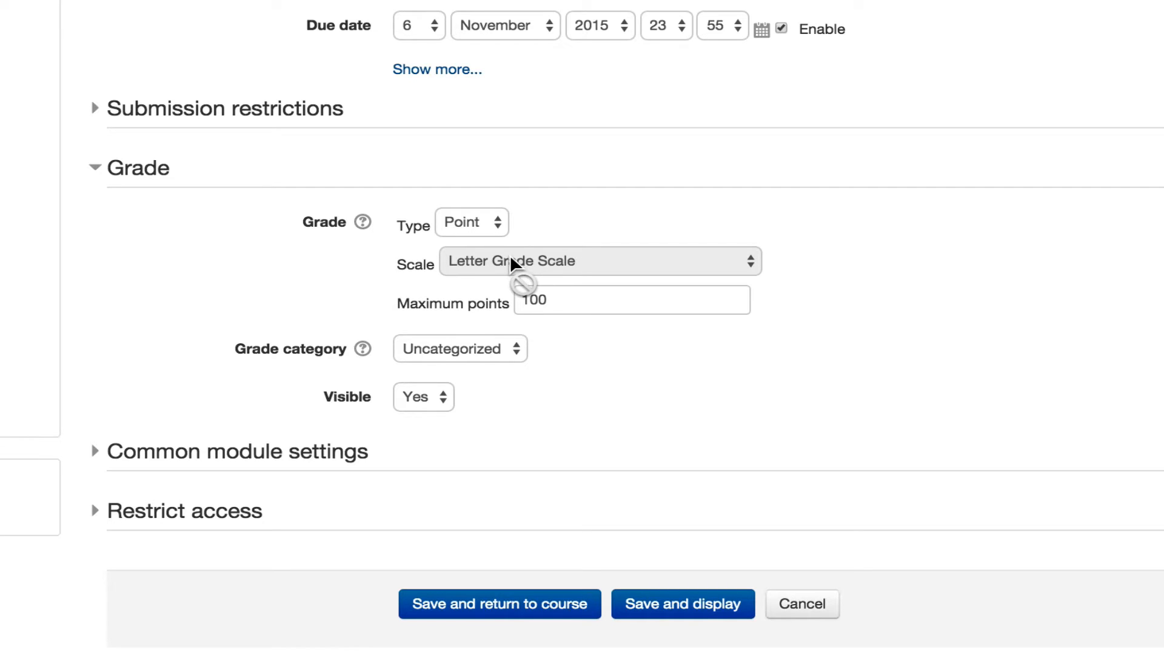
click(483, 359)
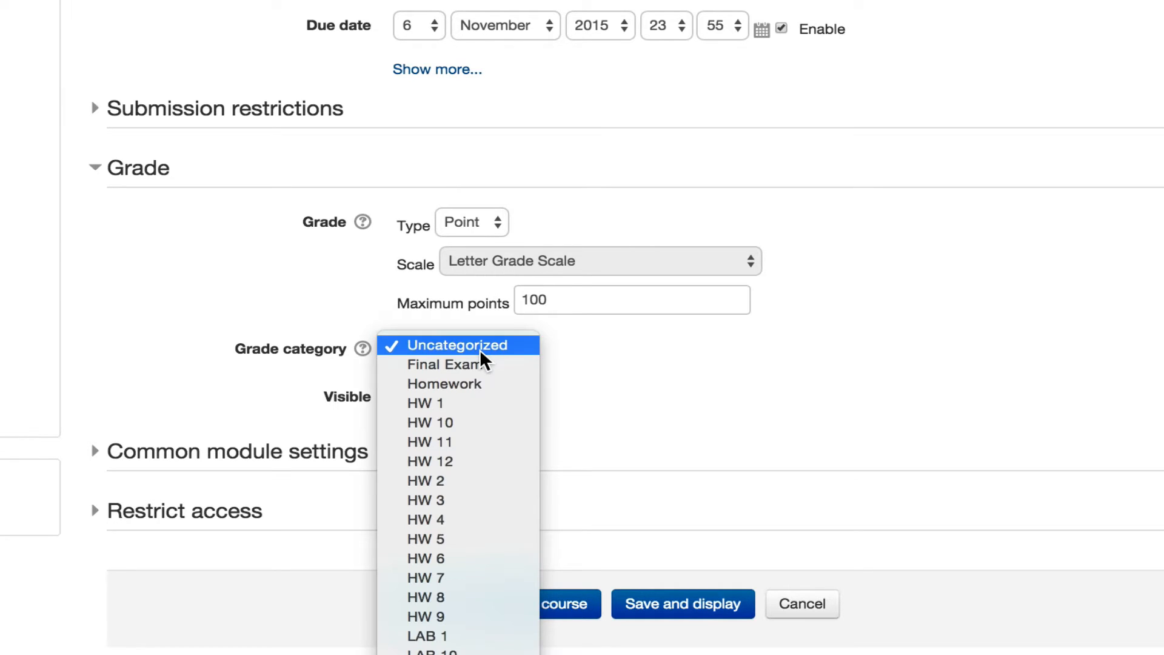
scroll(483, 359, down, 3)
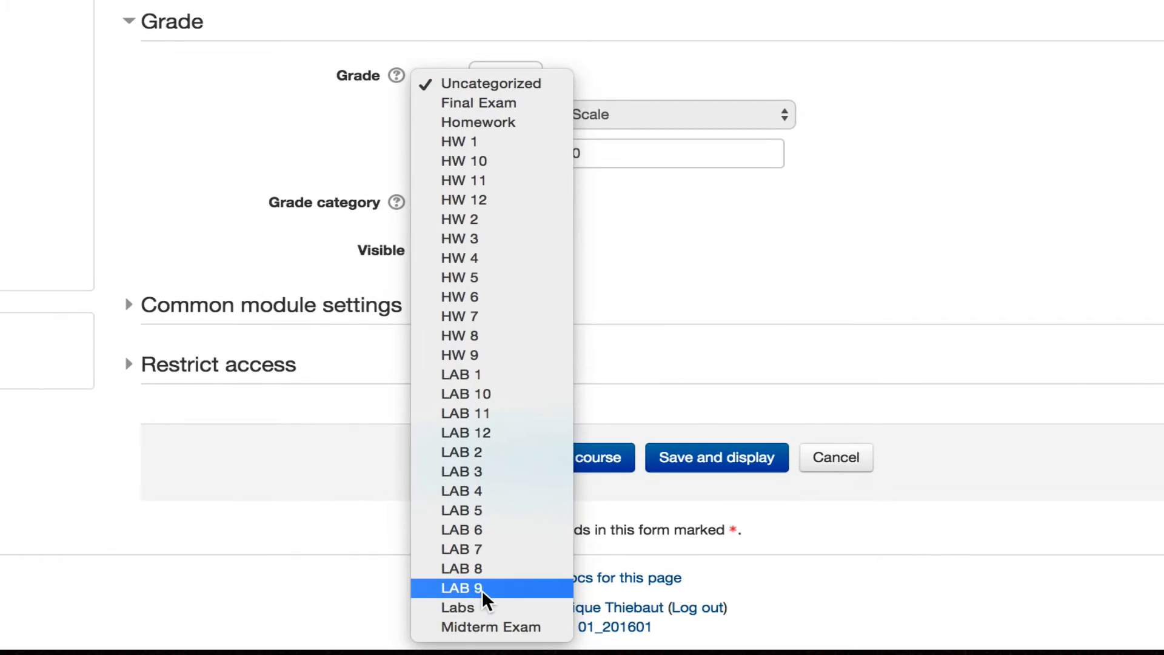
click(479, 594)
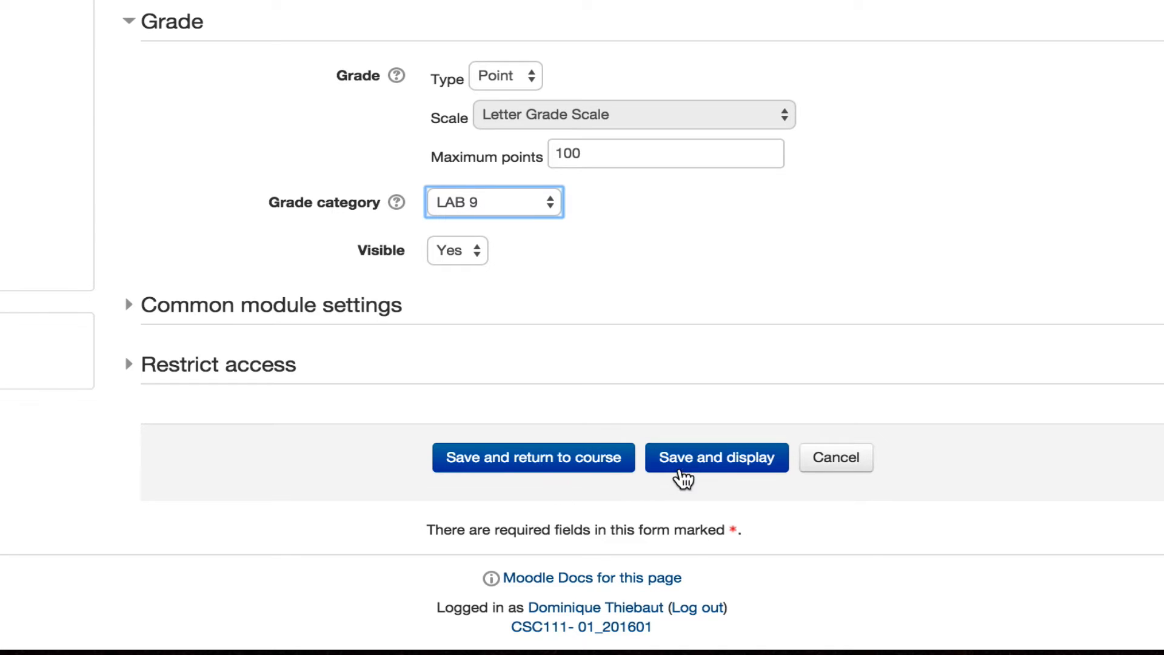
click(702, 457)
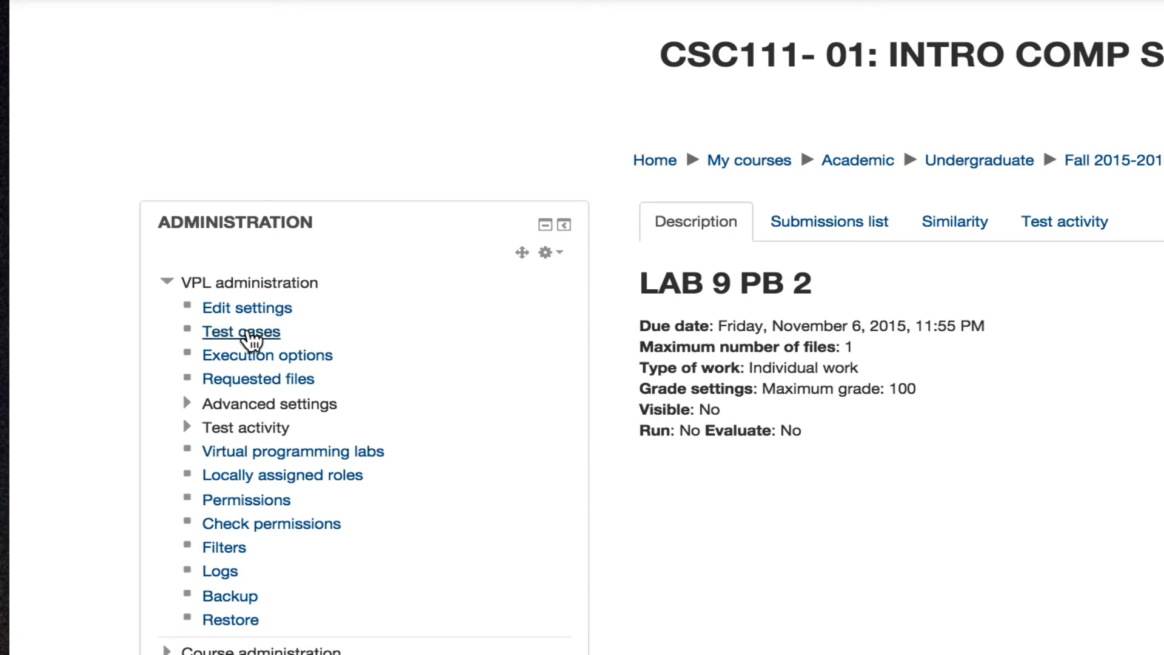
Save execution options with Debug, Evaluate, Evaluate just on submission and Automatic grade set to Yes
click(250, 357)
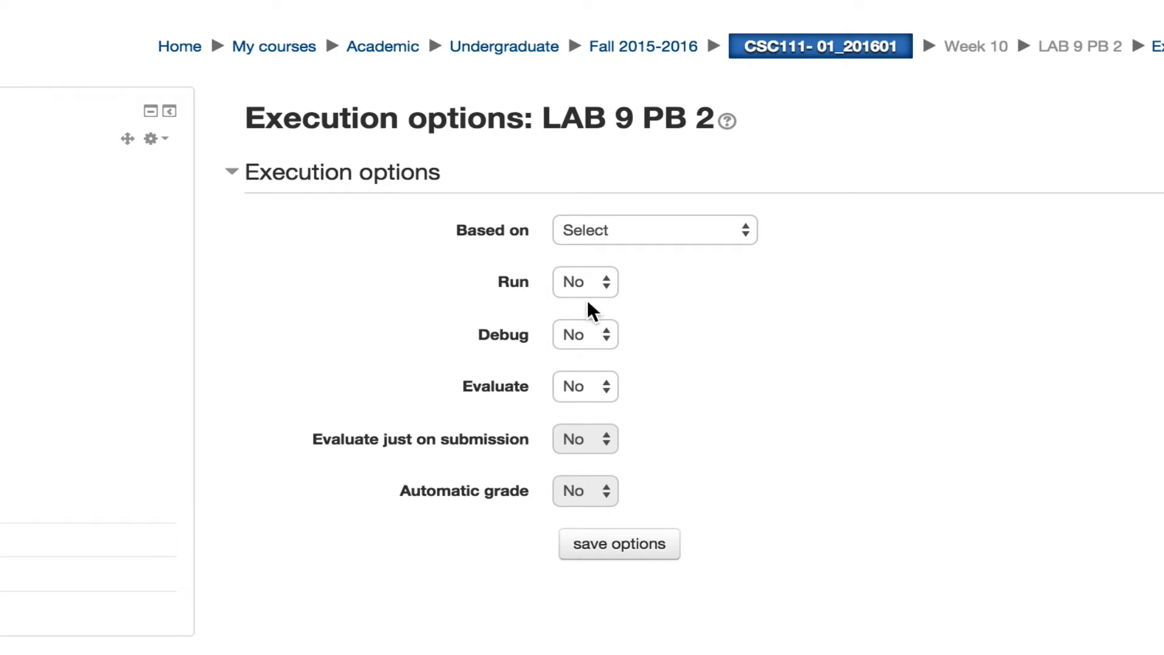
click(591, 337)
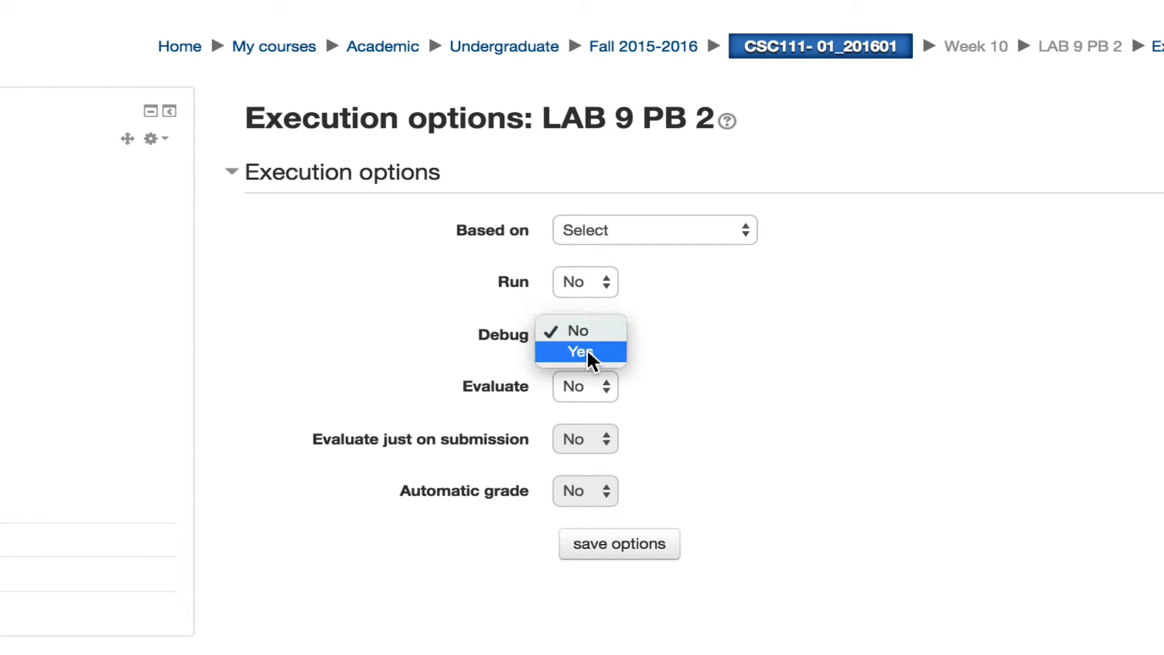
click(591, 353)
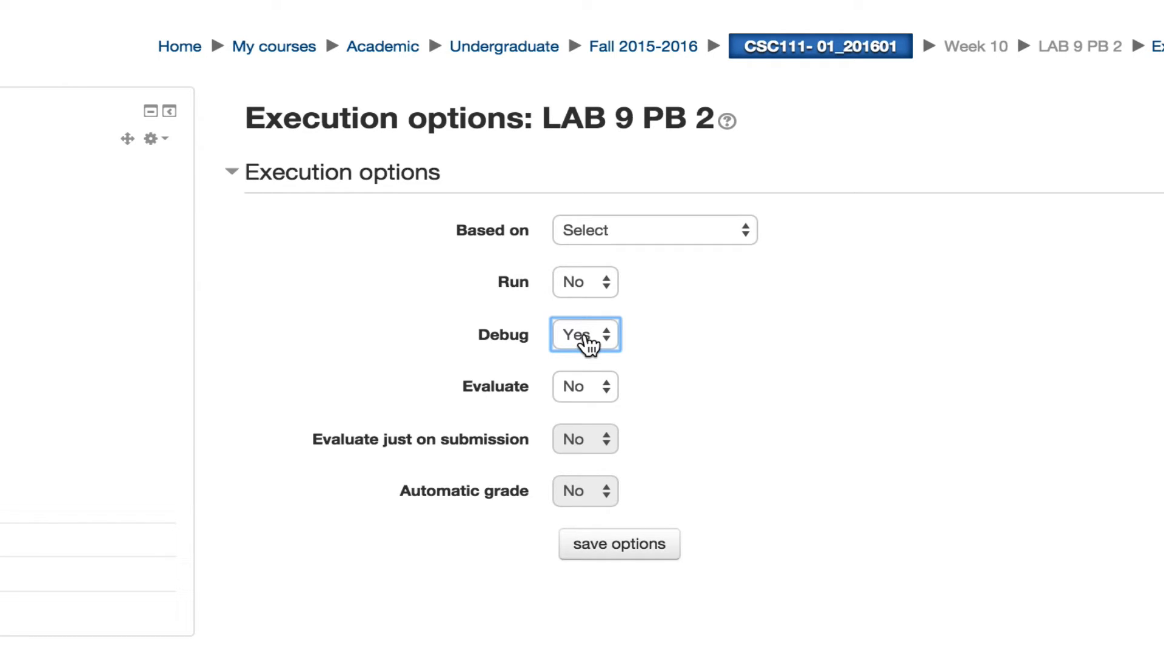
click(585, 392)
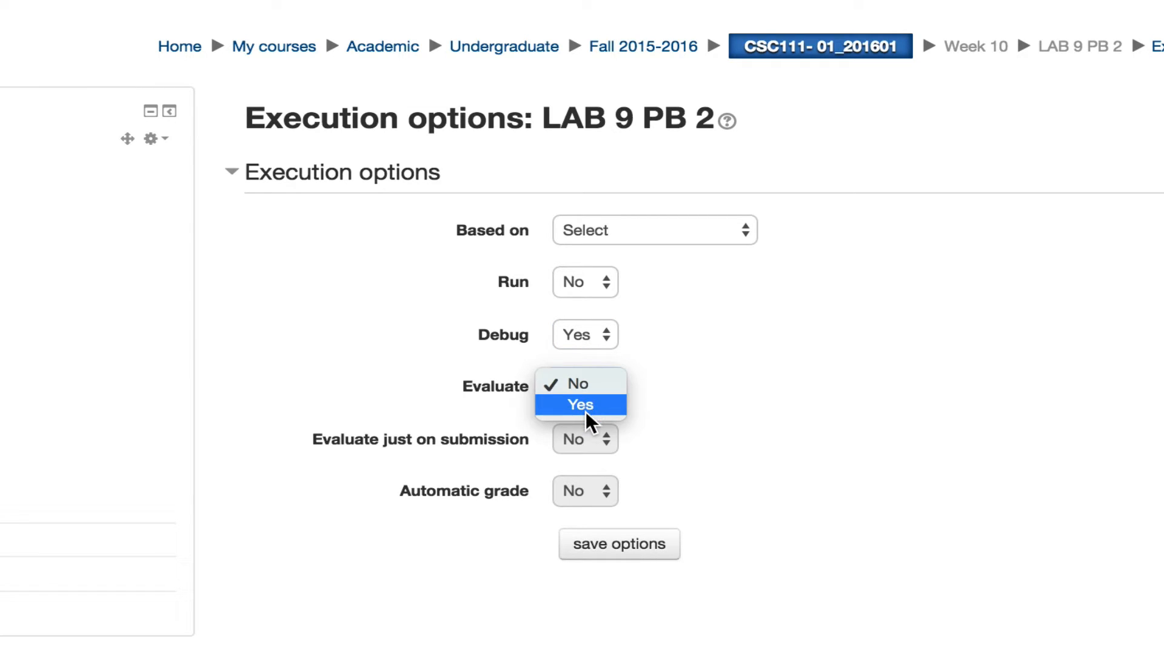
click(586, 411)
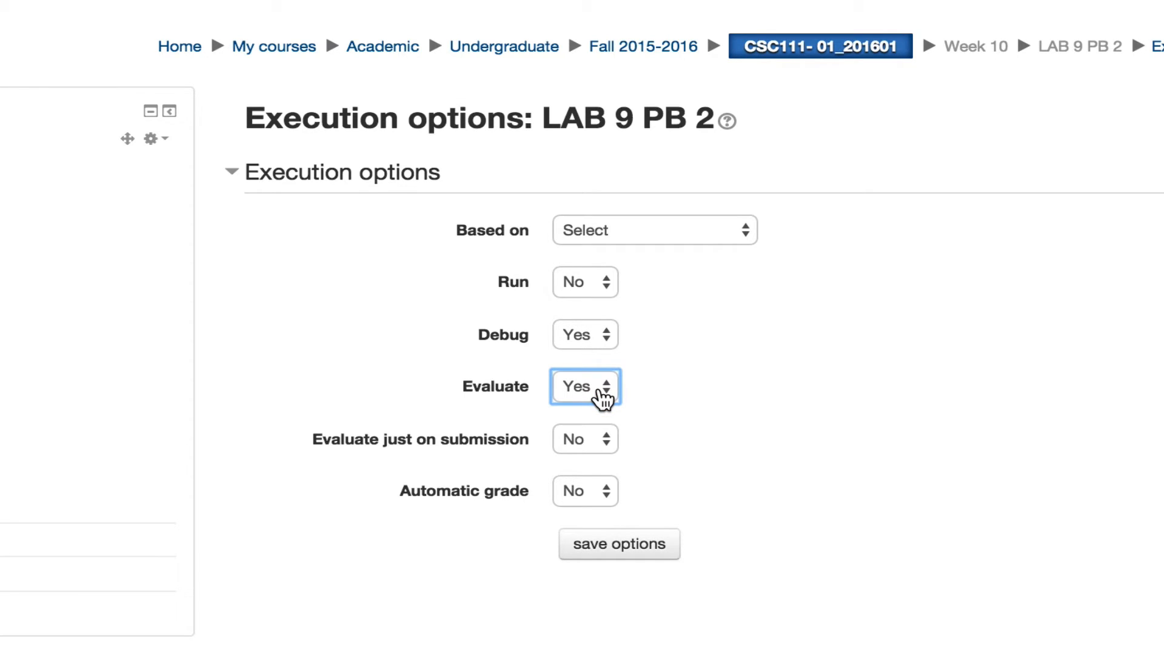
click(588, 443)
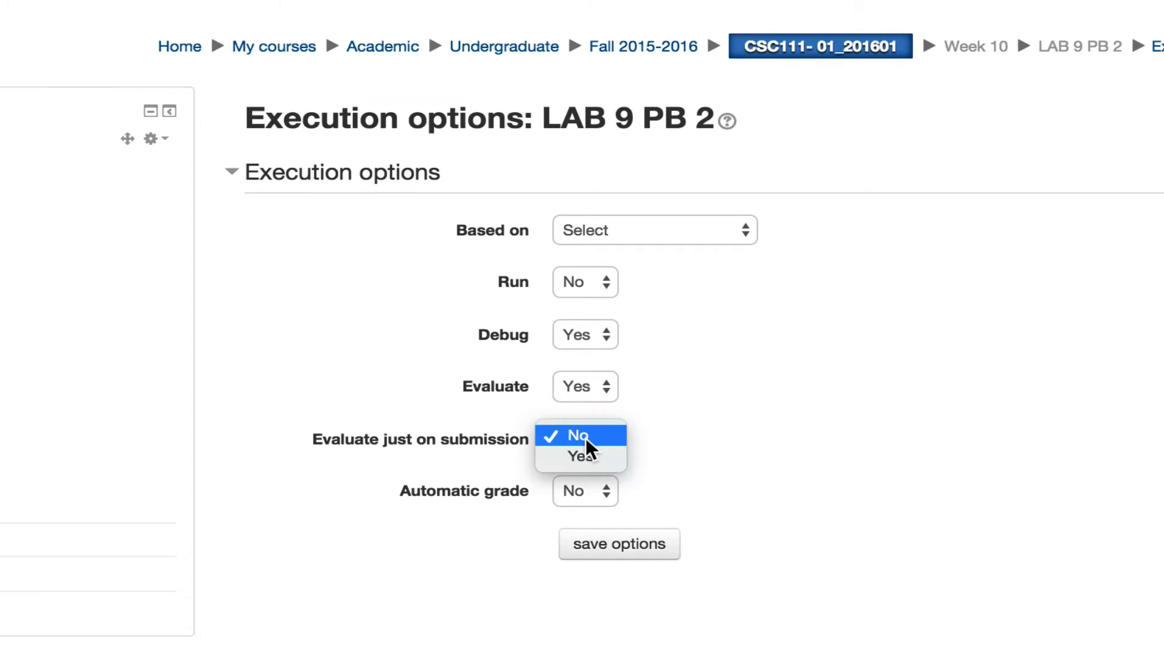
click(587, 461)
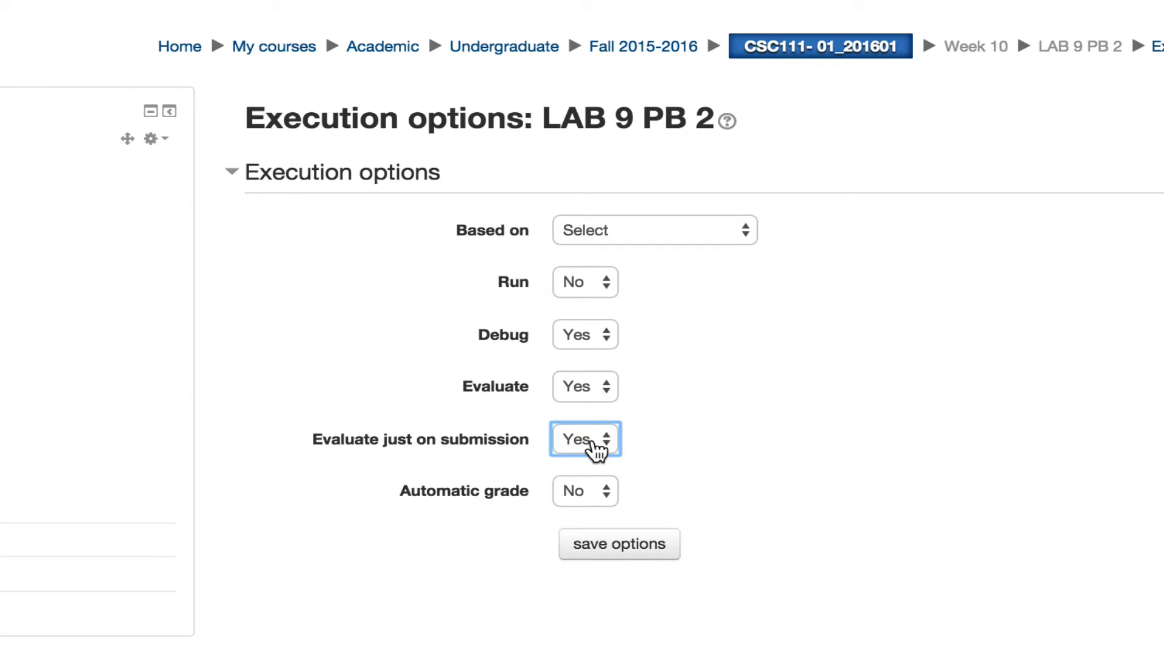
click(587, 491)
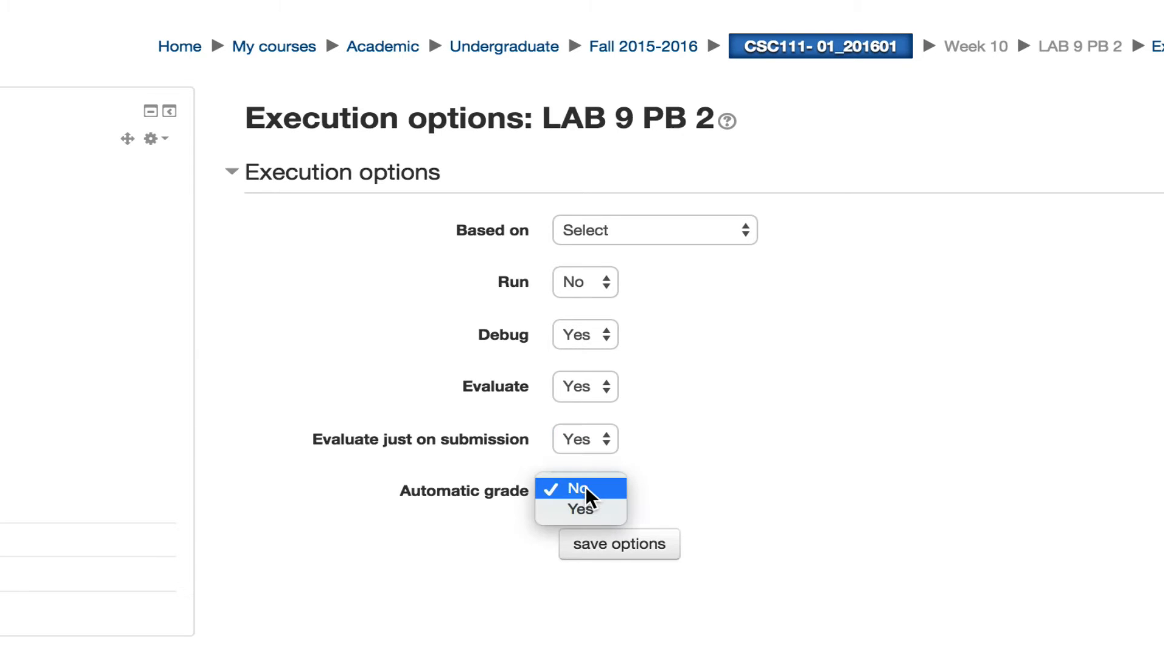
click(587, 510)
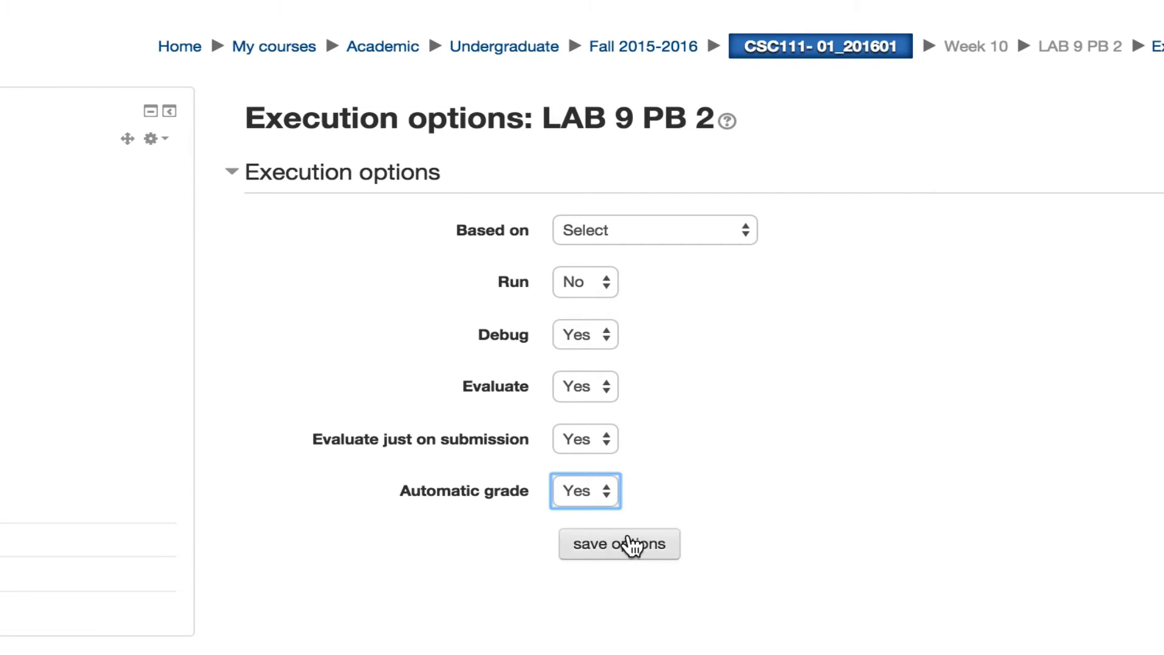
click(629, 539)
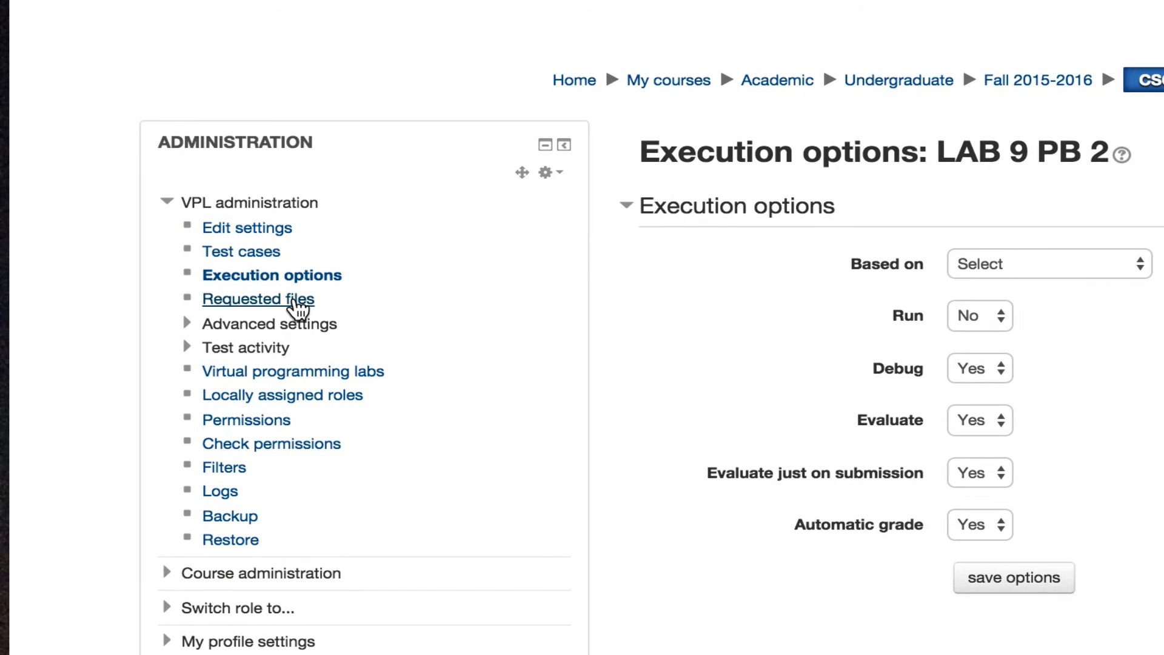
Create lab9_2.py under Requested files and save the empty file
click(297, 300)
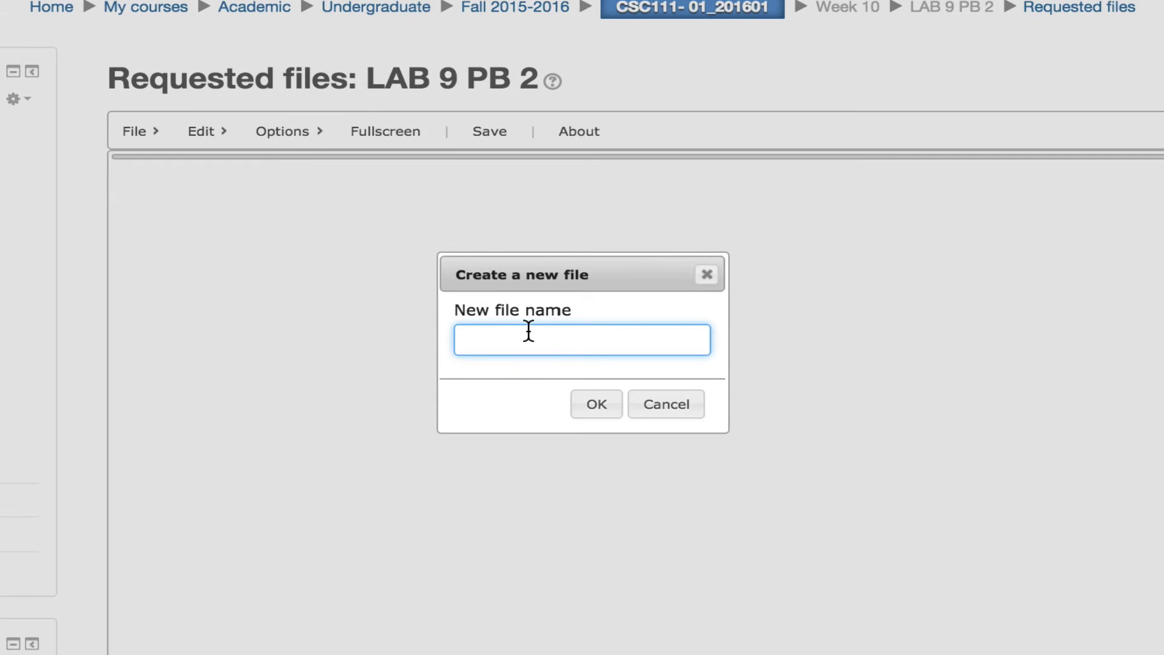
text(lab9_2.py)
click(601, 405)
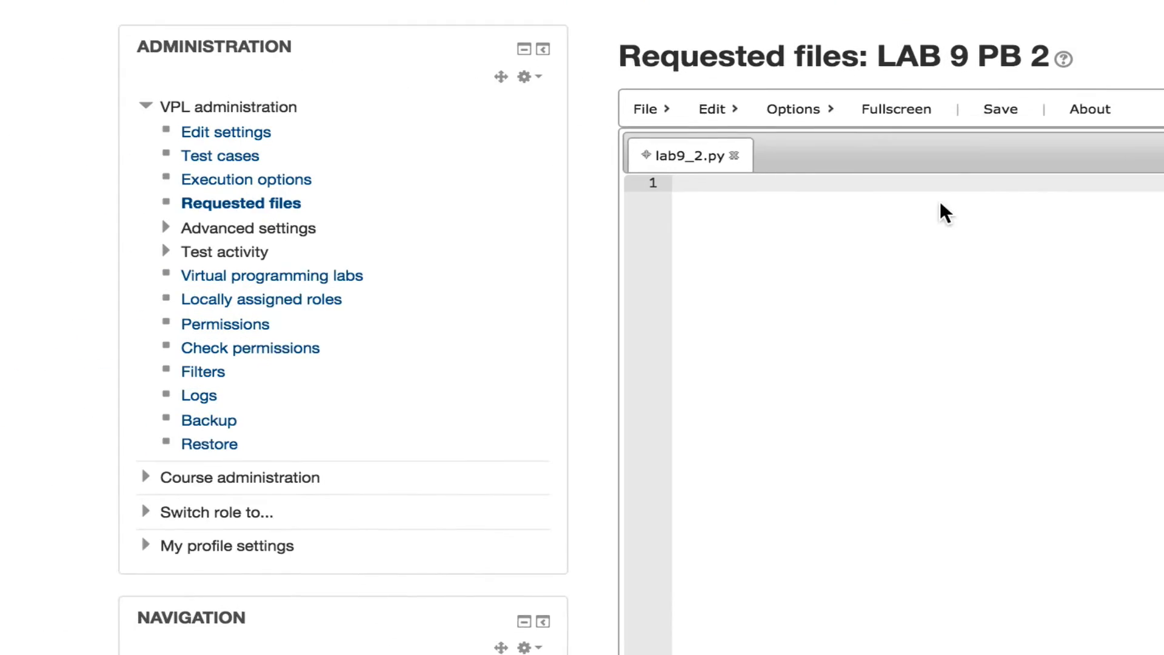
click(497, 133)
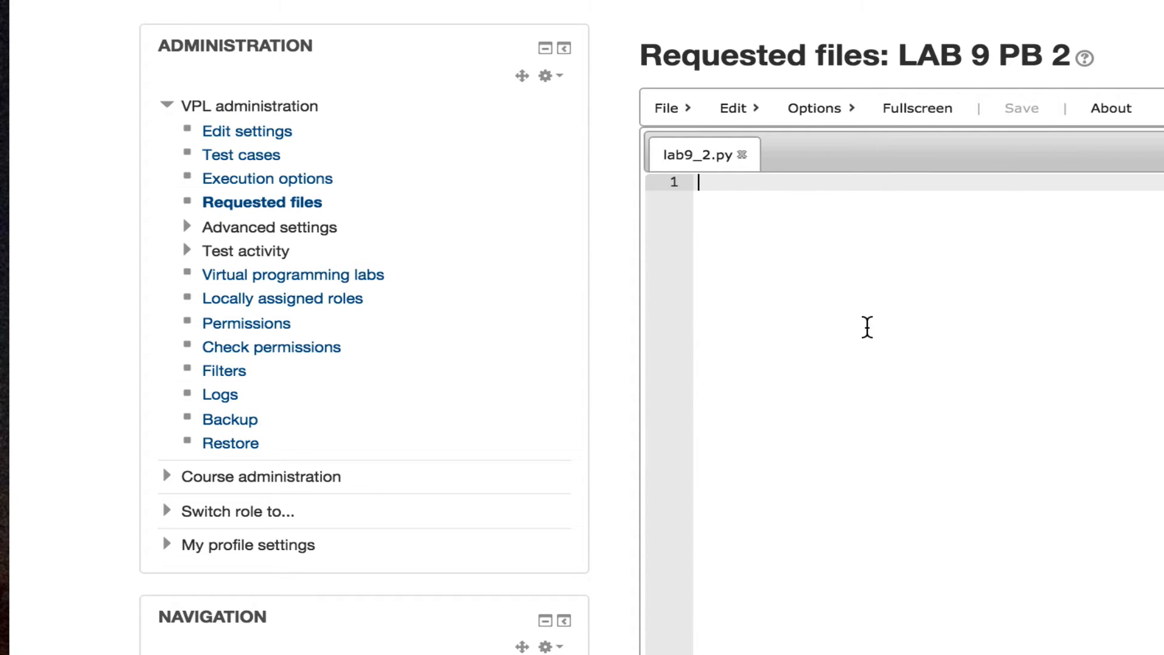
Copy the reference activity's vpl_debug.sh script into the new lab's vpl_debug.sh and save
click(248, 228)
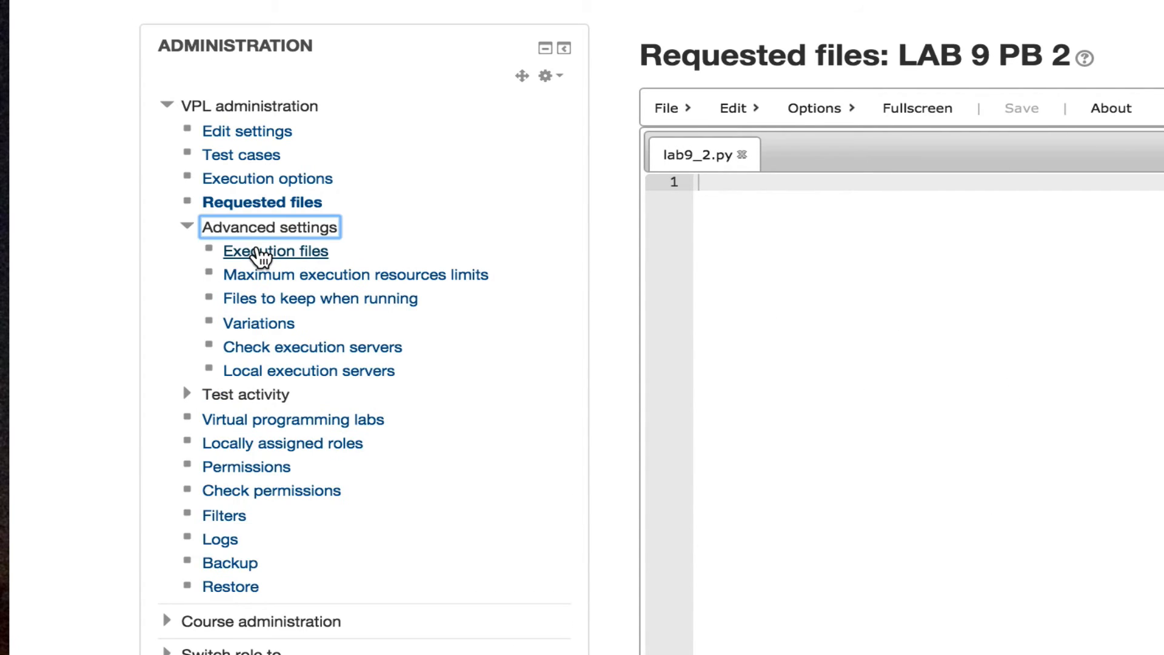
click(259, 256)
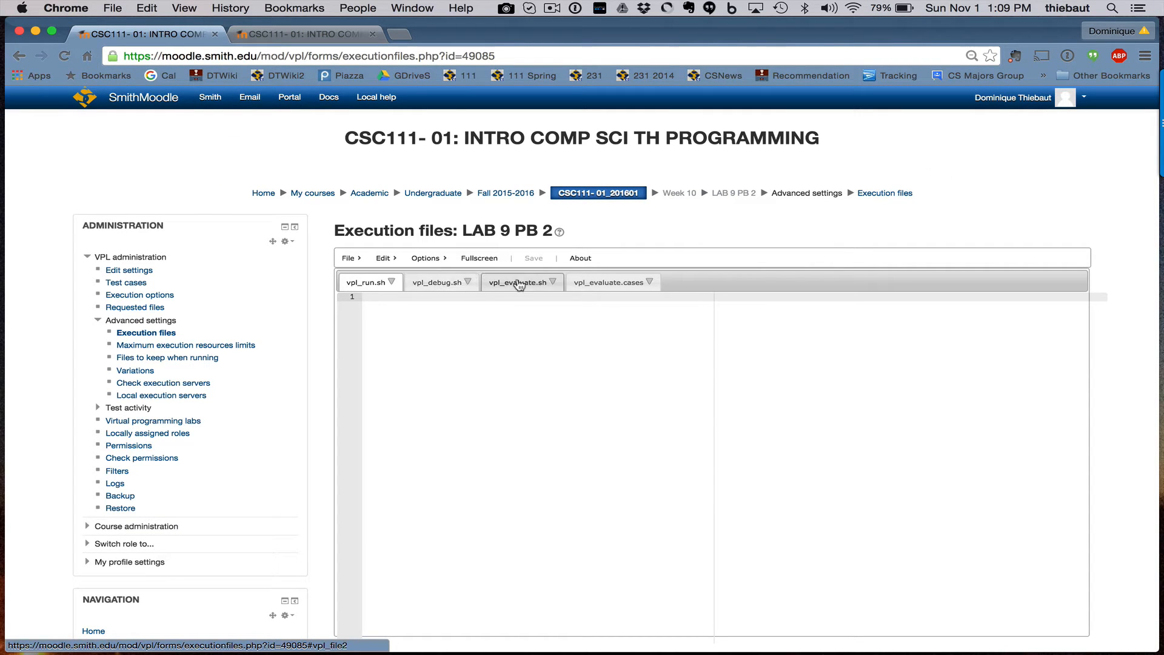
click(440, 283)
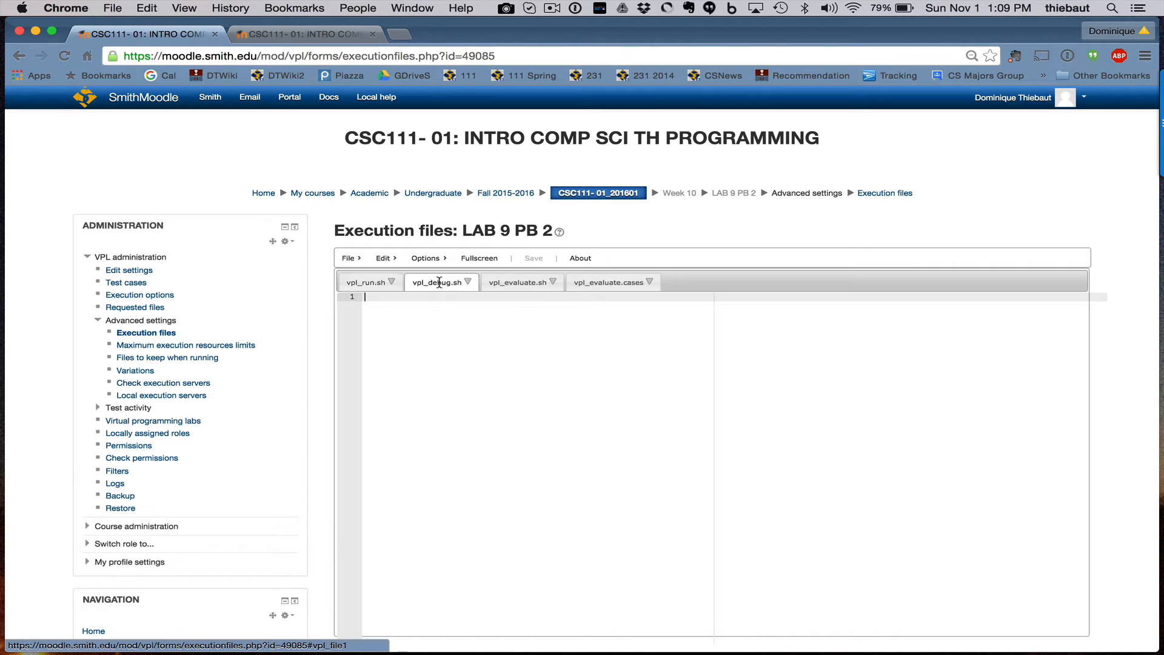
click(307, 35)
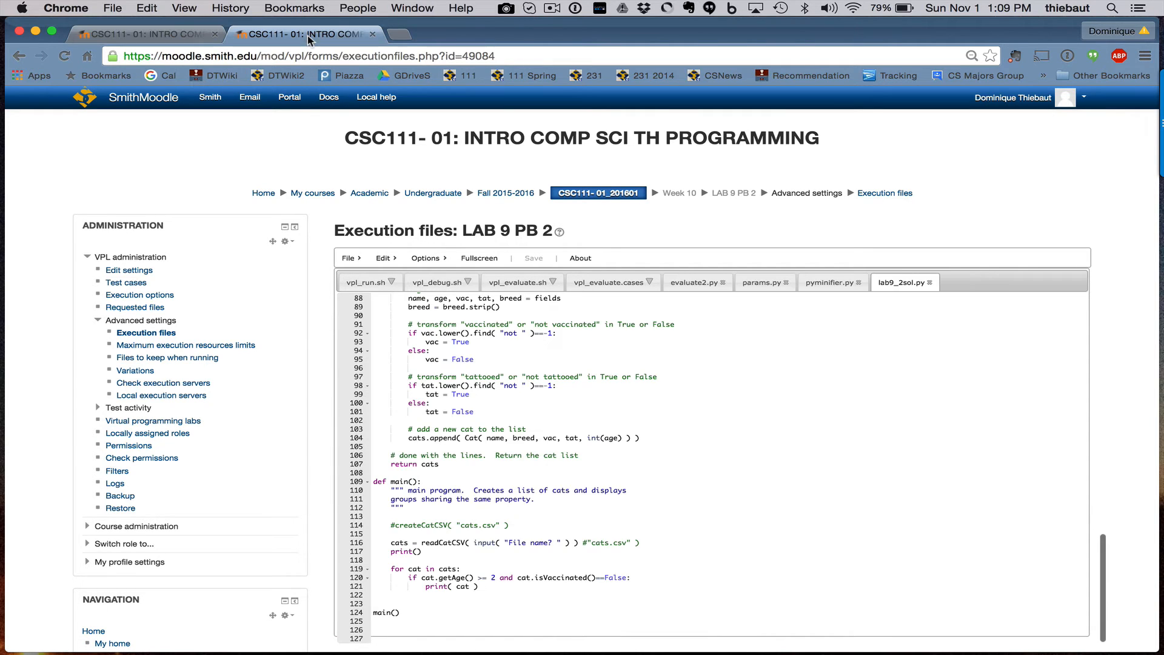
click(438, 282)
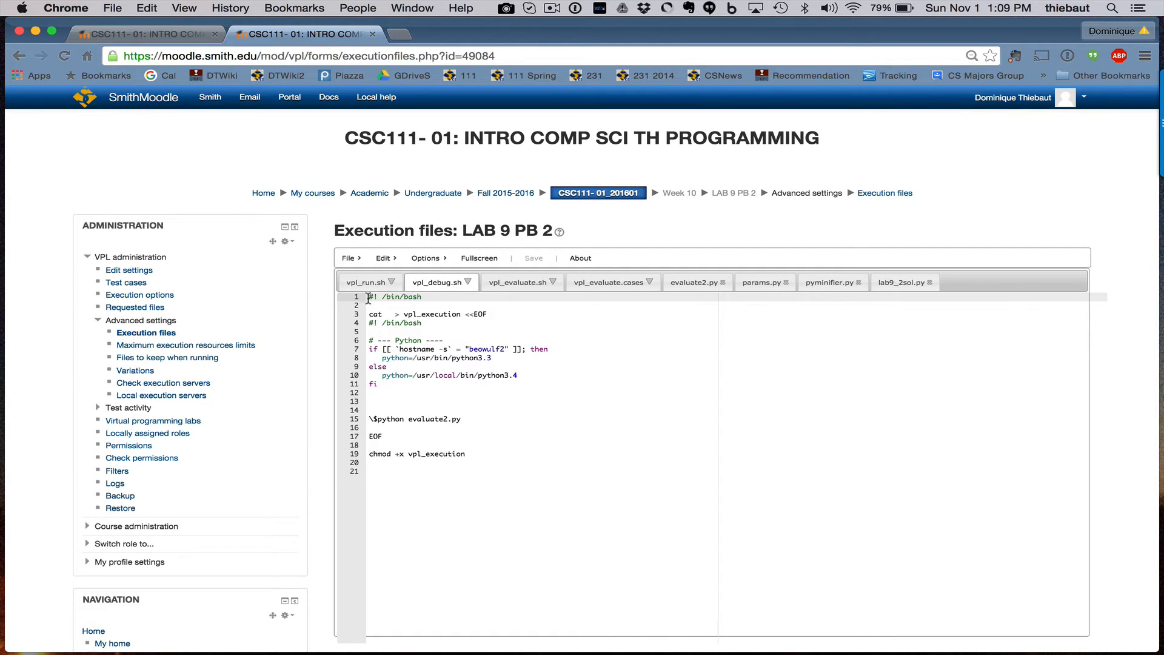
drag(368, 297, 475, 480)
key(super+c)
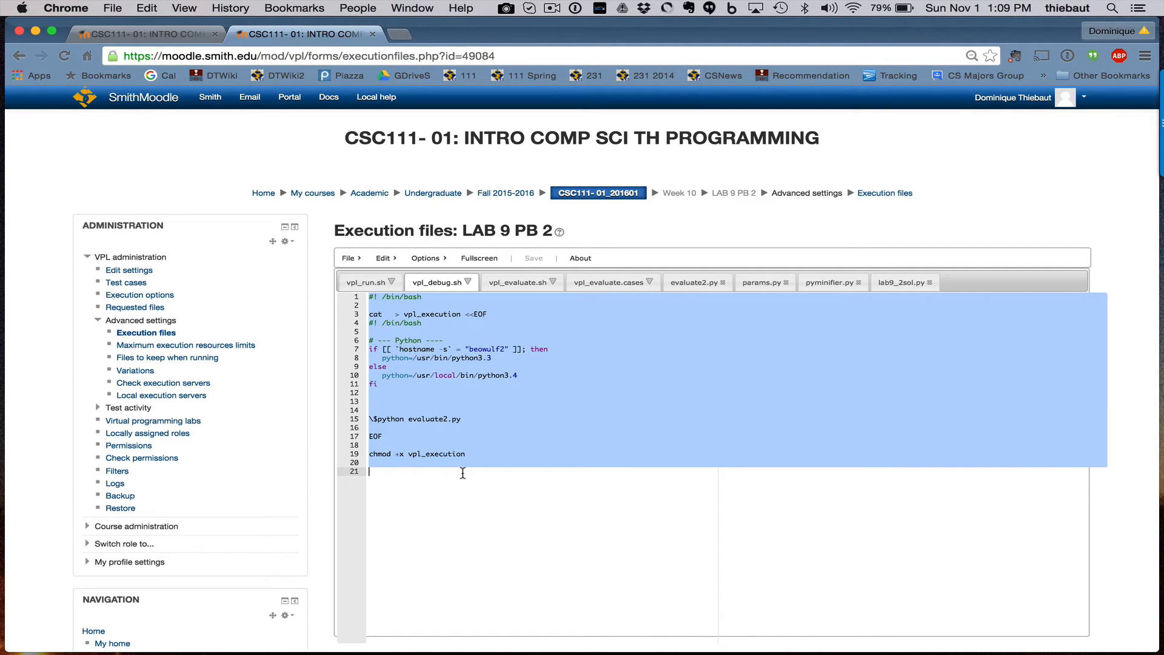
click(171, 37)
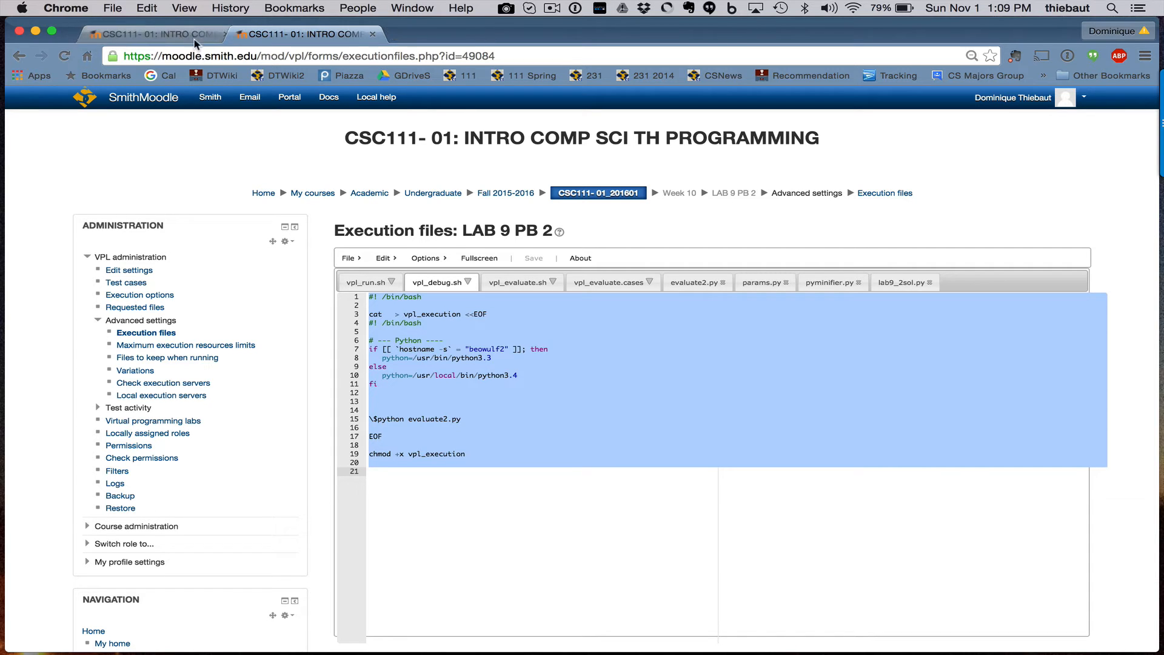
click(325, 41)
key(super+v)
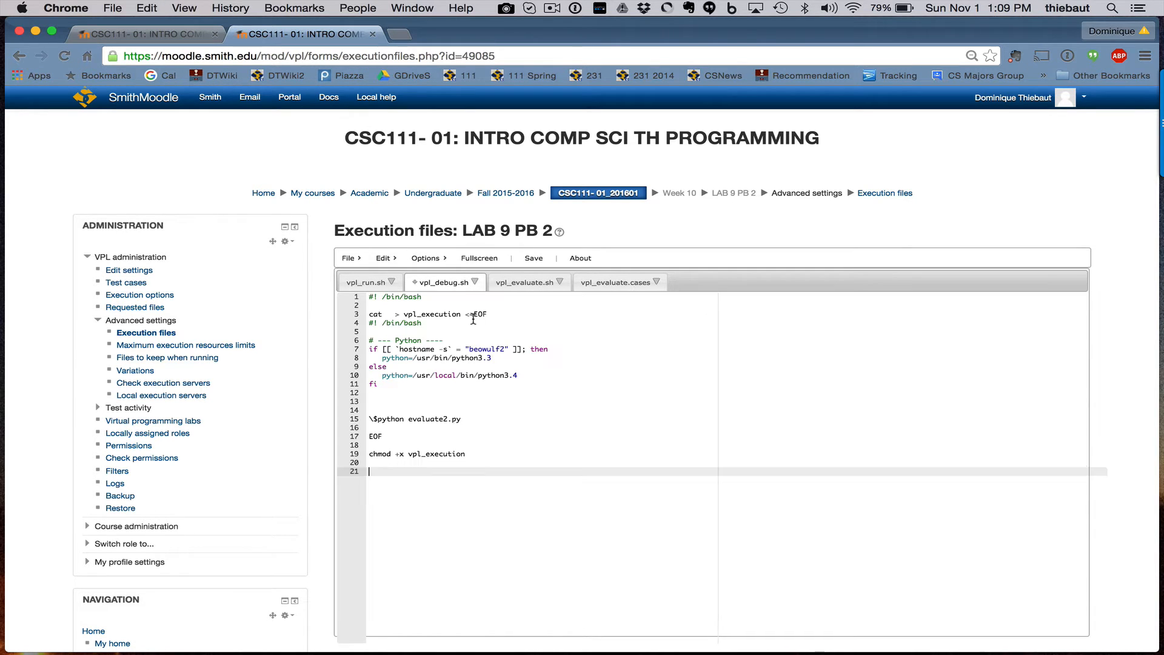
click(534, 259)
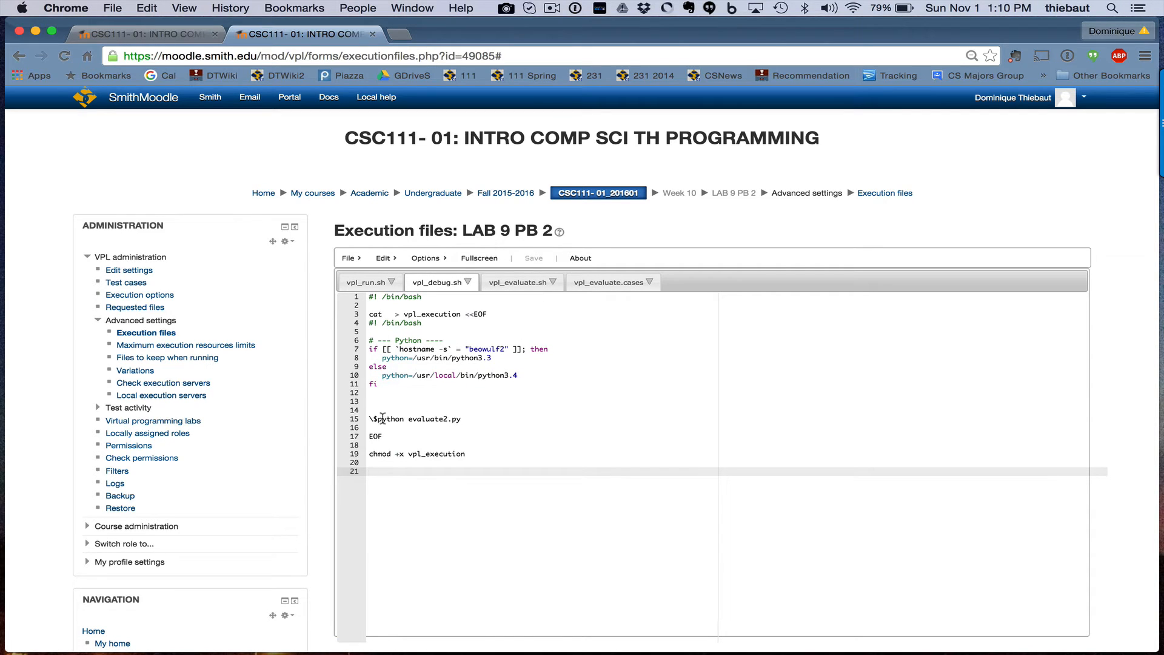
Paste the same evaluate2.py-running script into vpl_evaluate.sh and save it
drag(370, 419, 467, 419)
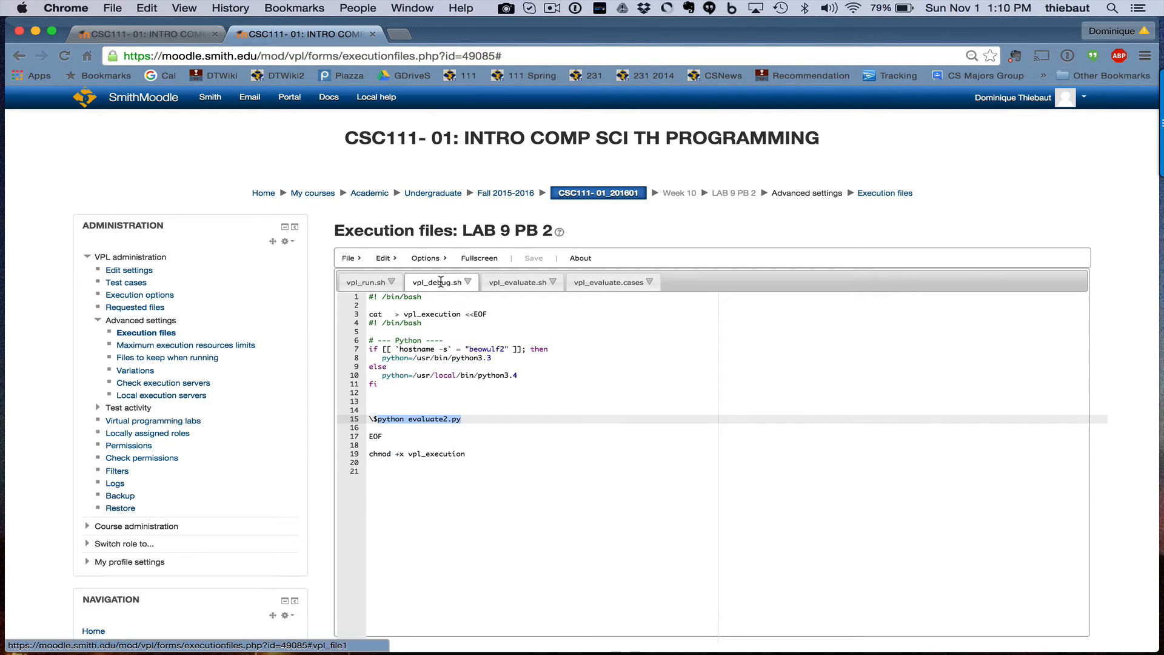
click(519, 284)
key(super+v)
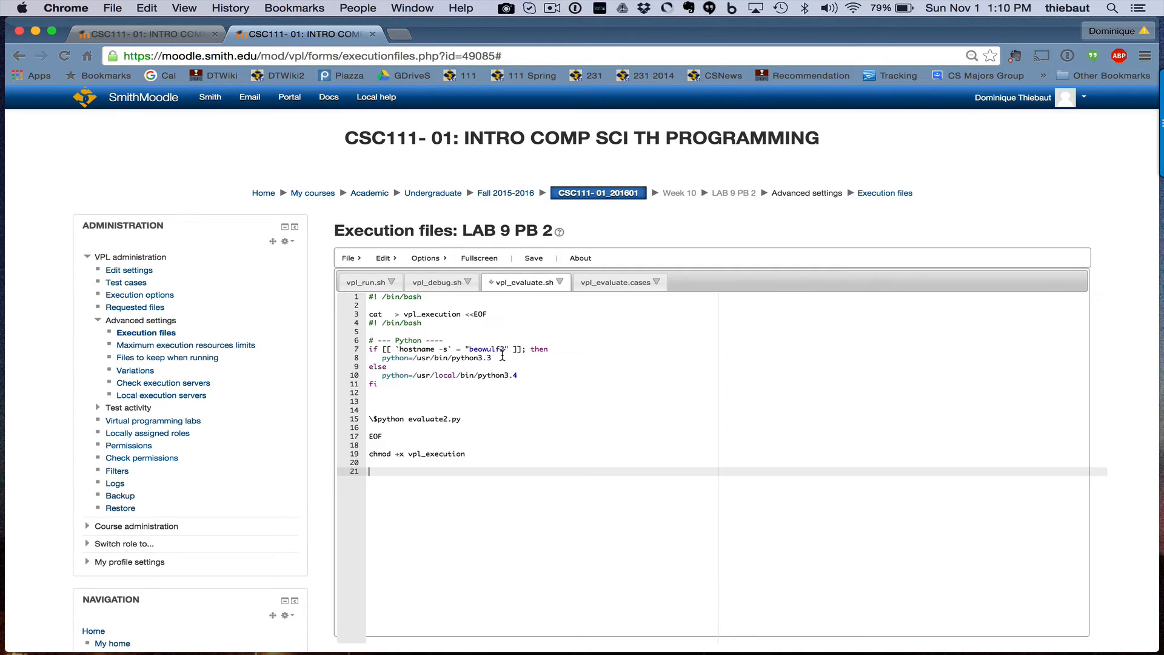
click(533, 258)
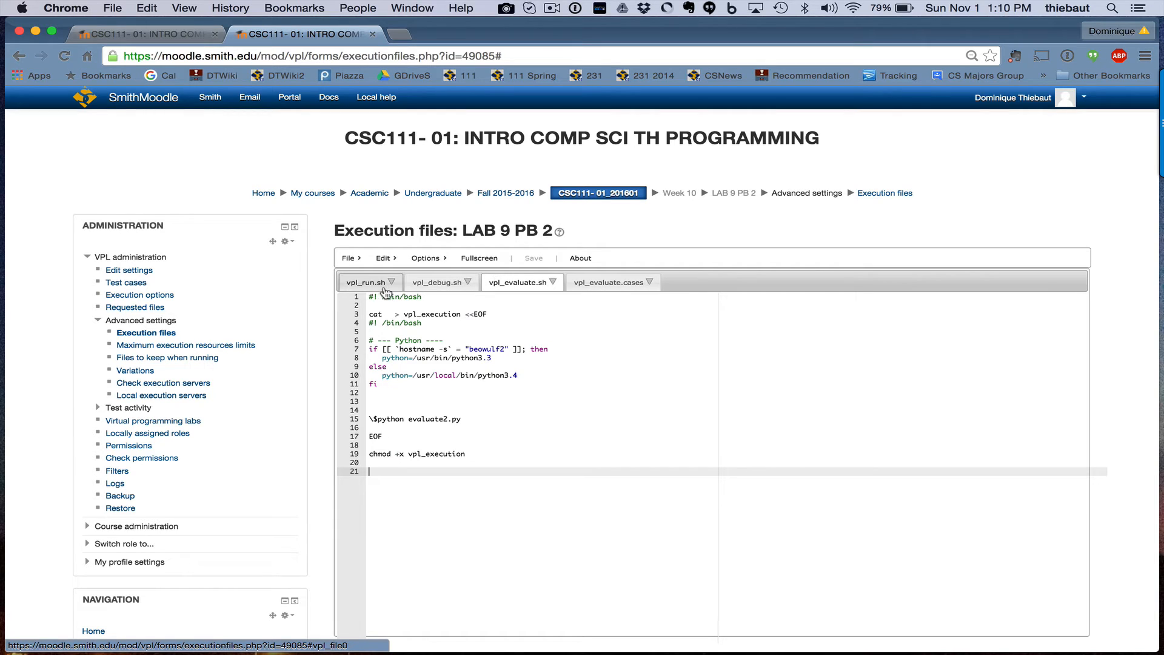
Create a new execution file named evaluate2.py
click(350, 259)
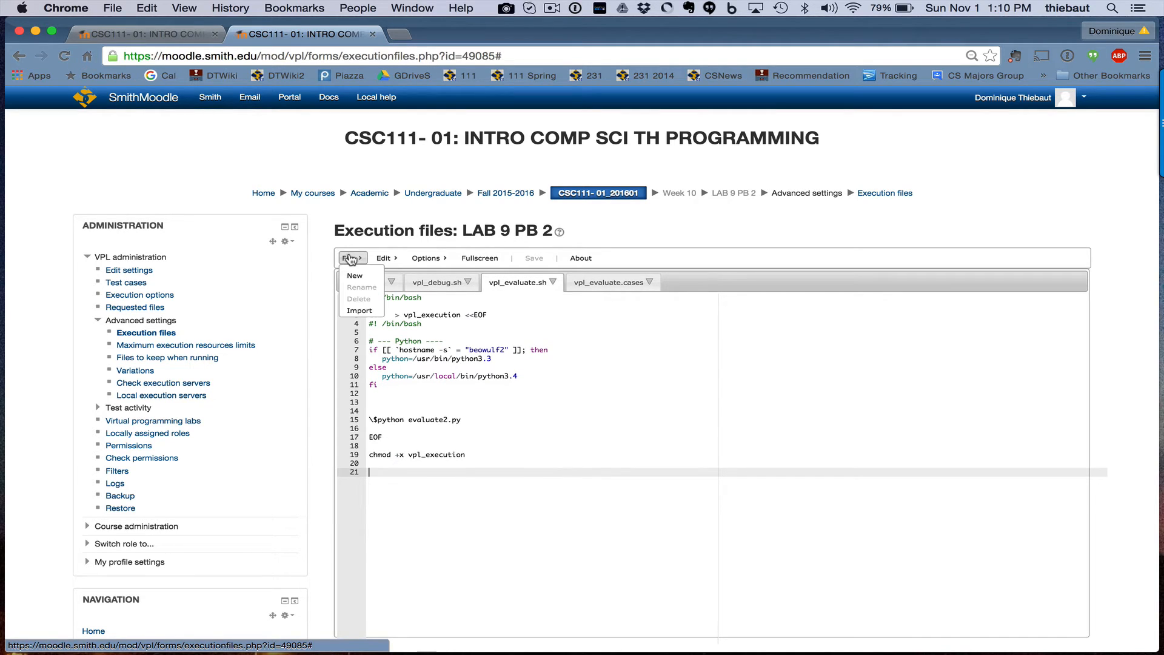
click(356, 277)
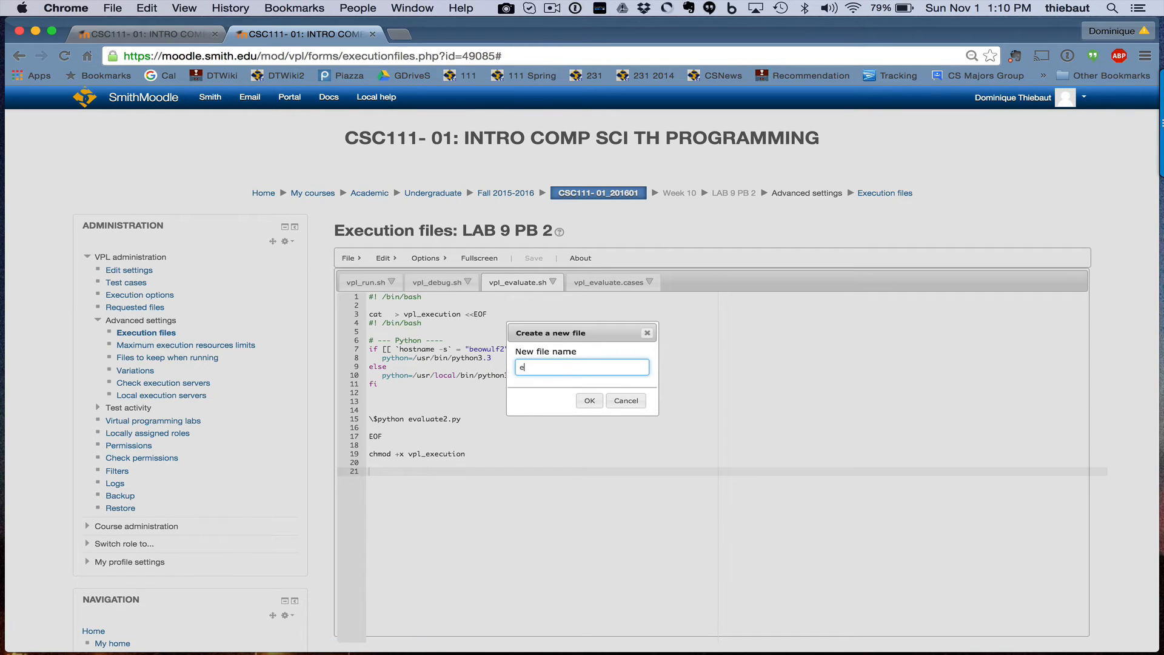
text(evaluate2.py)
key(Return)
click(697, 282)
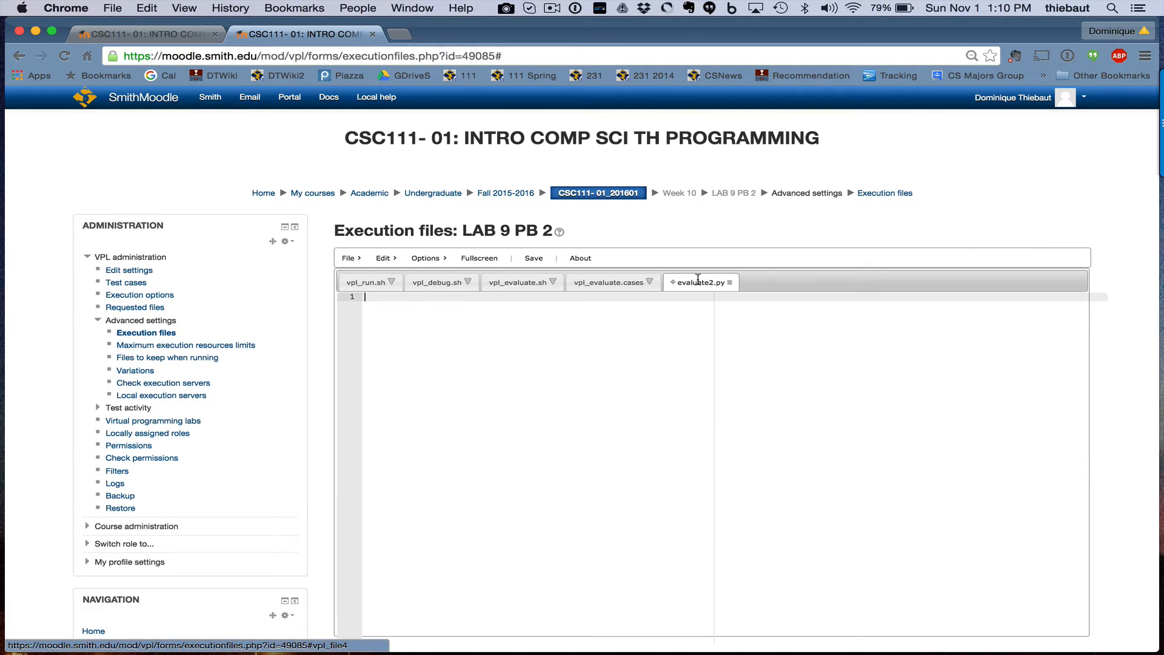
Copy the reference activity's evaluate2.py grading script into the new evaluate2.py and save it
click(140, 35)
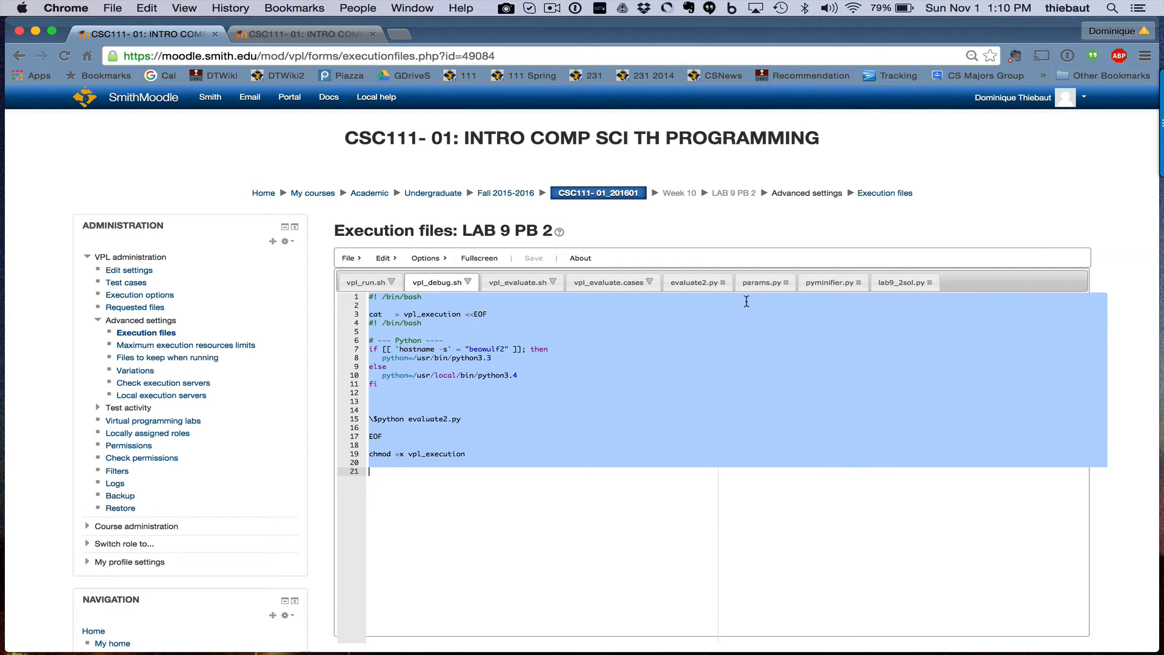
click(694, 282)
click(671, 331)
key(super+a)
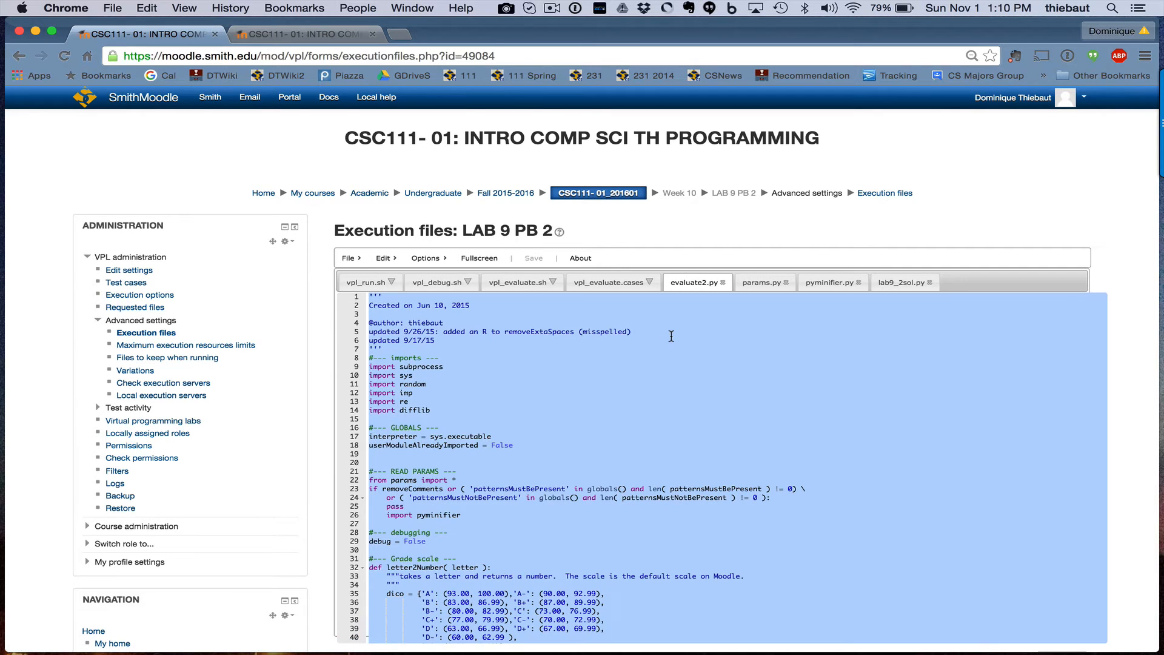
key(ctrl+Tab)
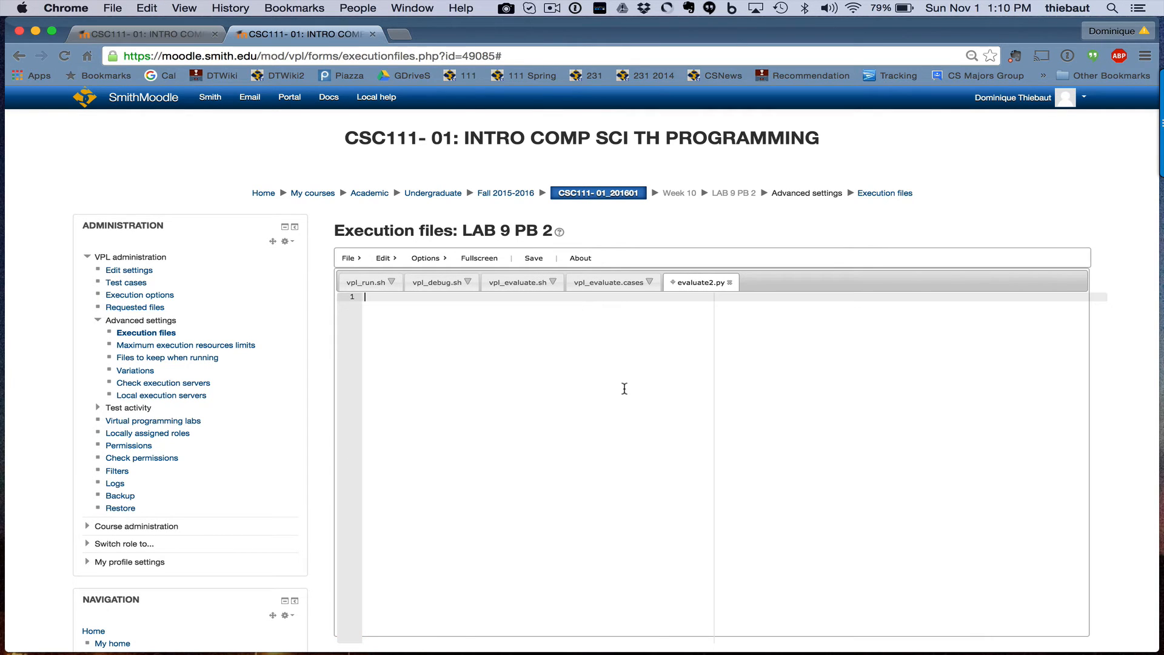
key(super+v)
click(534, 258)
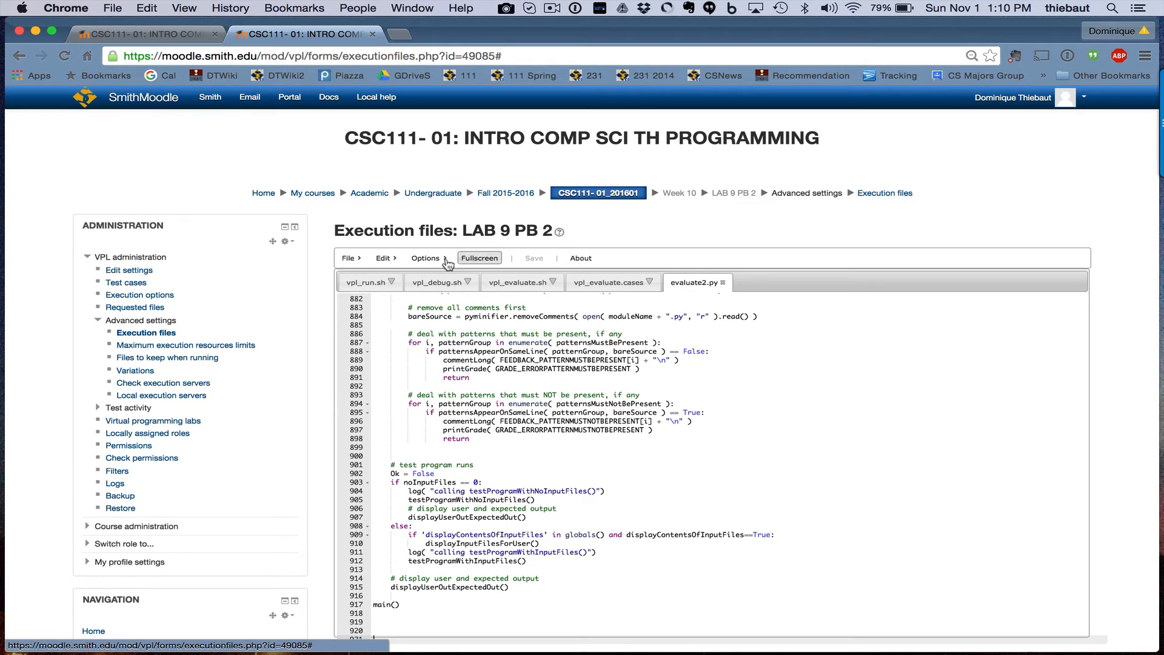
Create another new execution file named params.py
click(349, 258)
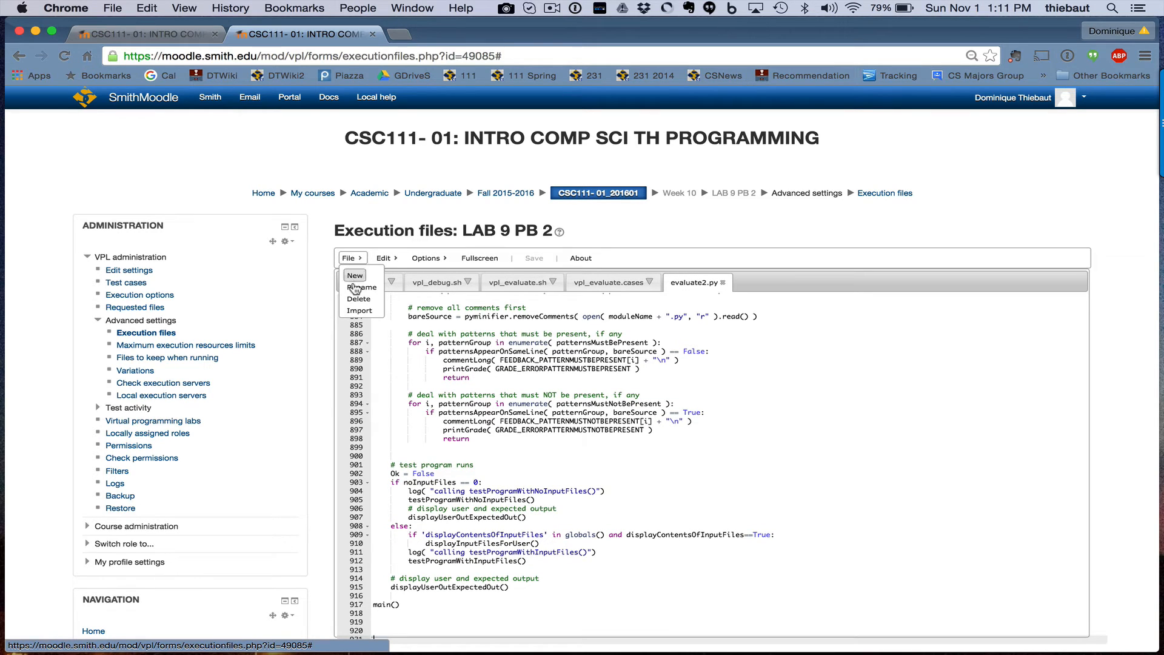
click(355, 276)
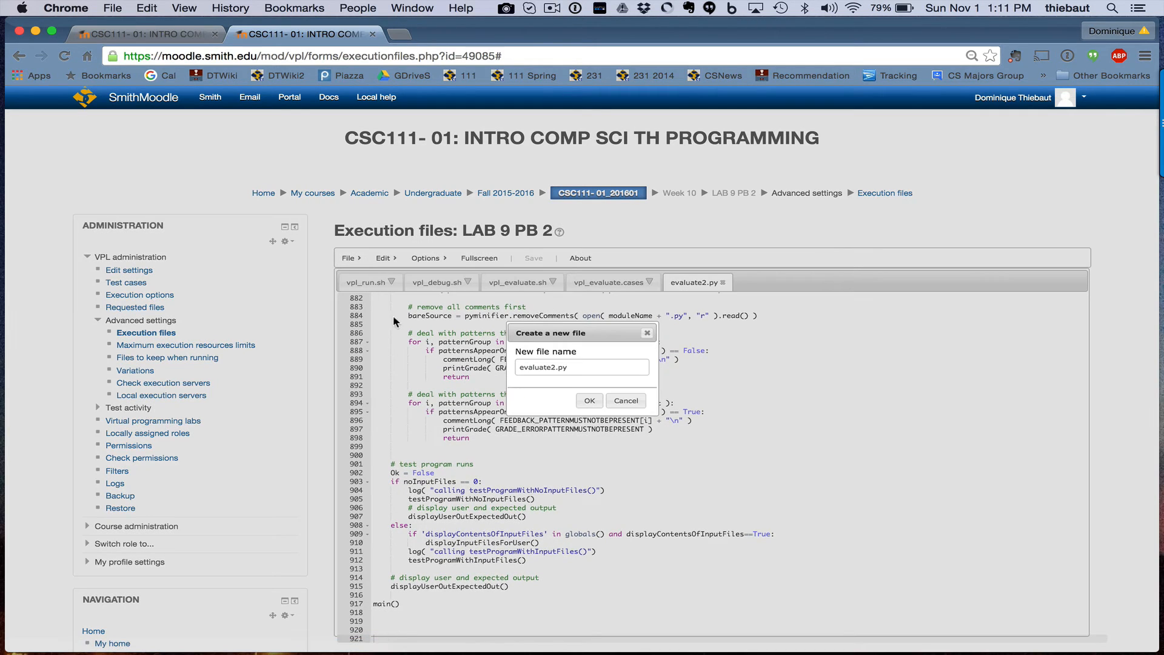
double_click(537, 367)
key(BackSpace)
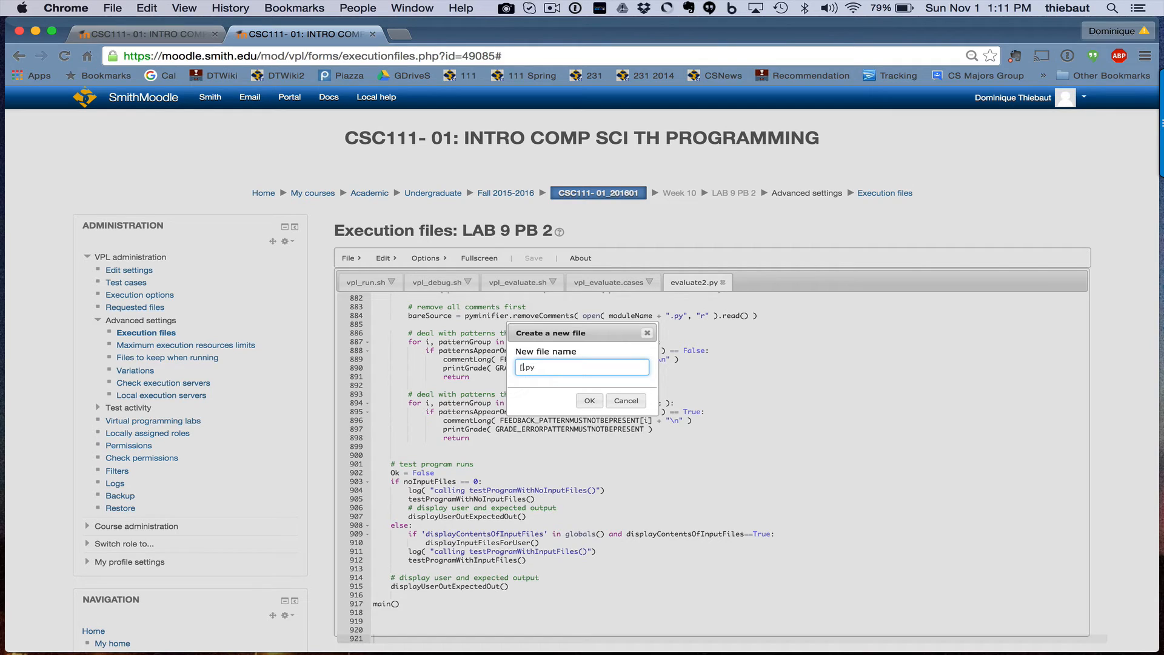
text(params)
key(Return)
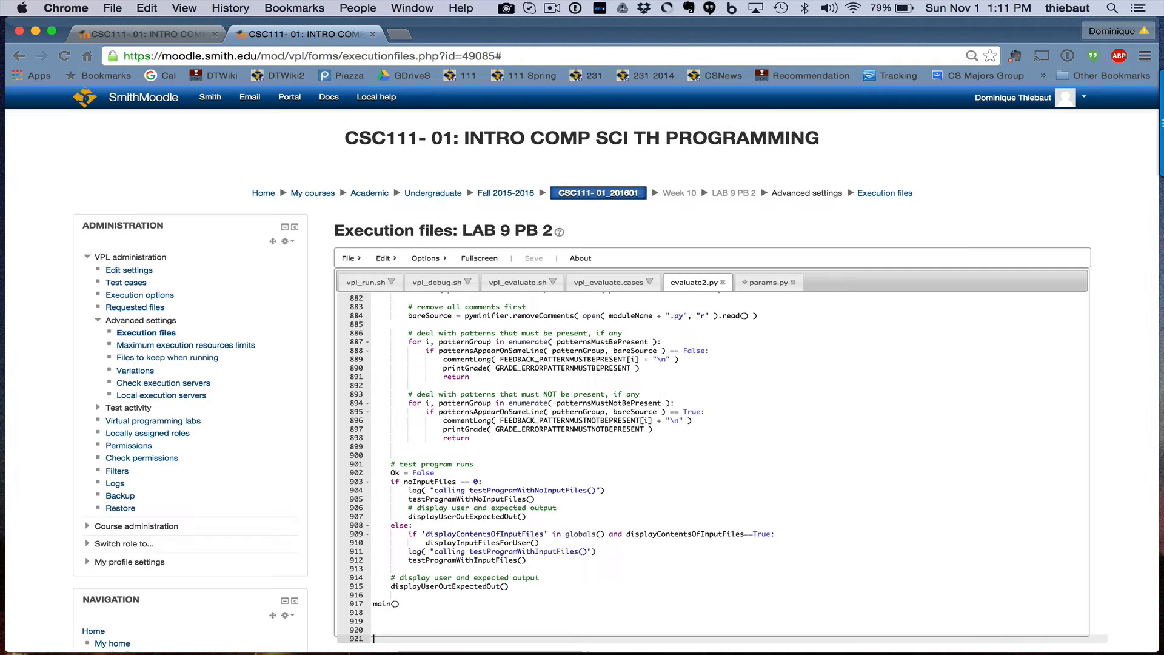
click(771, 283)
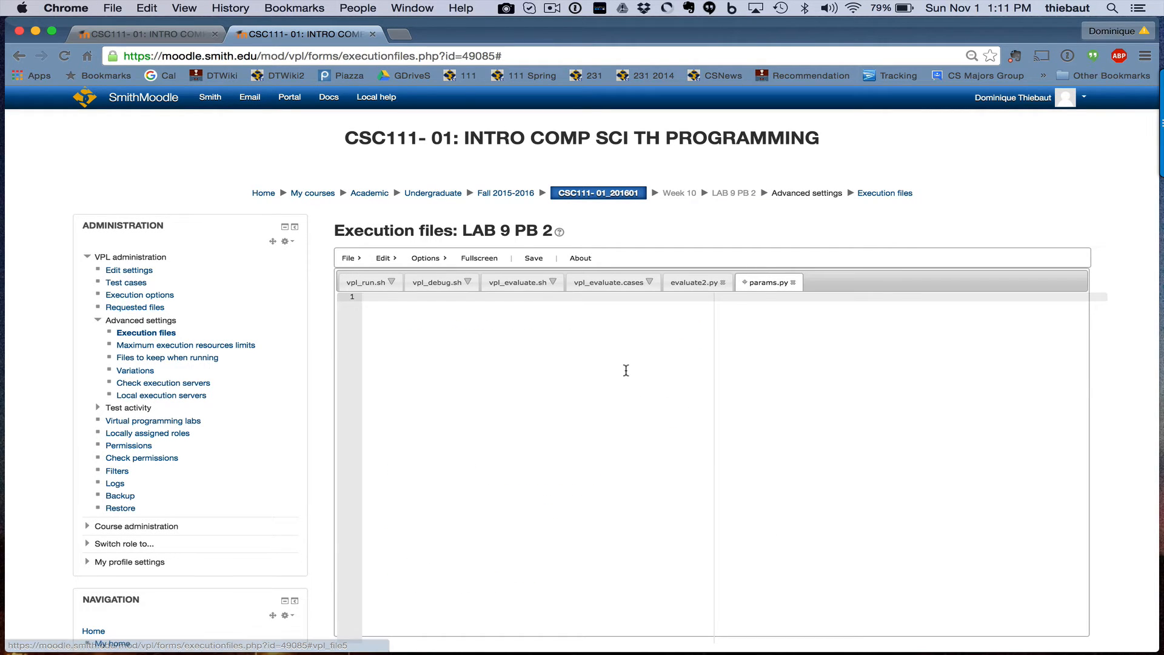
Copy the full params code from Eclipse into params.py and save it
key(super+Tab)
click(122, 342)
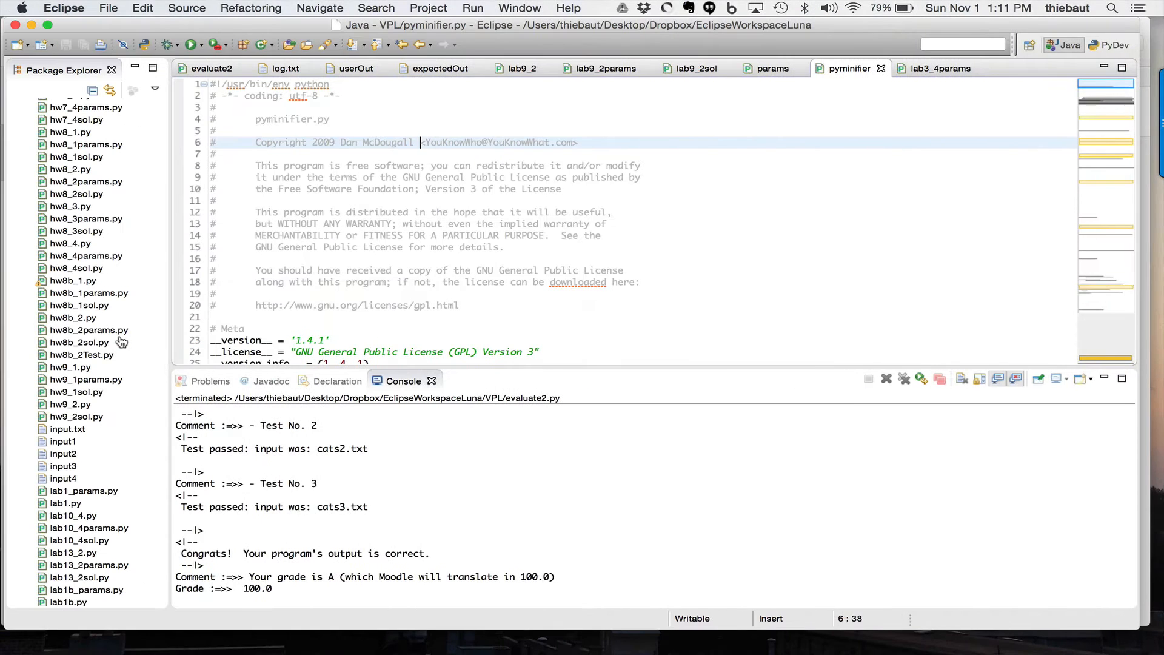
click(767, 76)
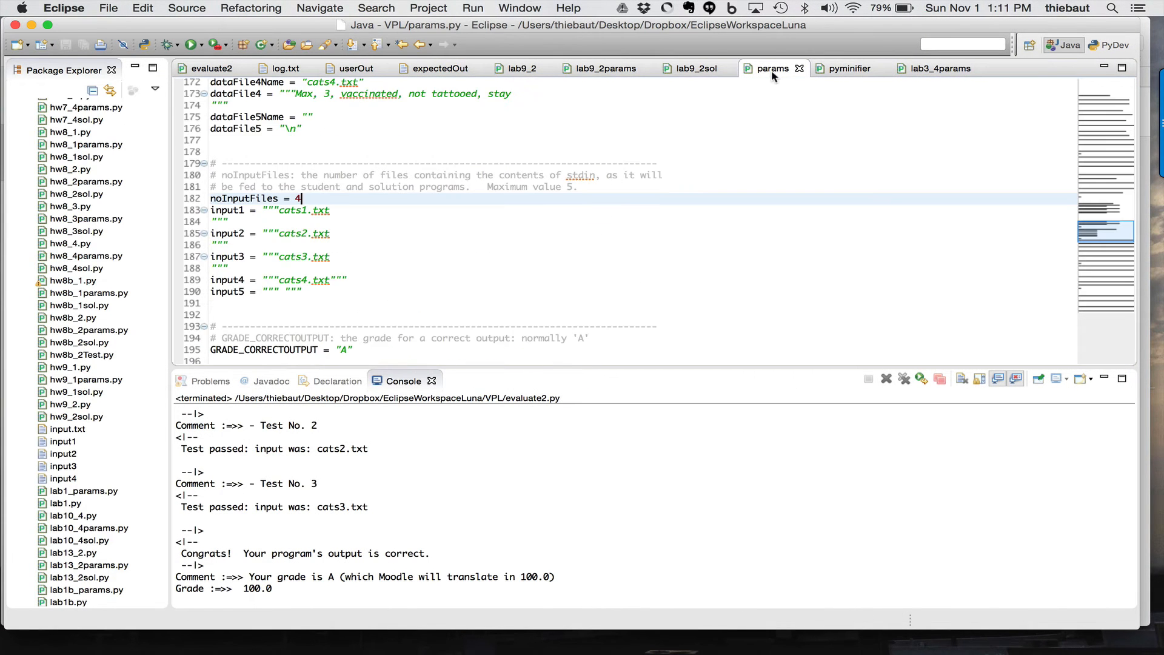
click(744, 115)
key(super+a)
key(super+c)
key(super+Tab)
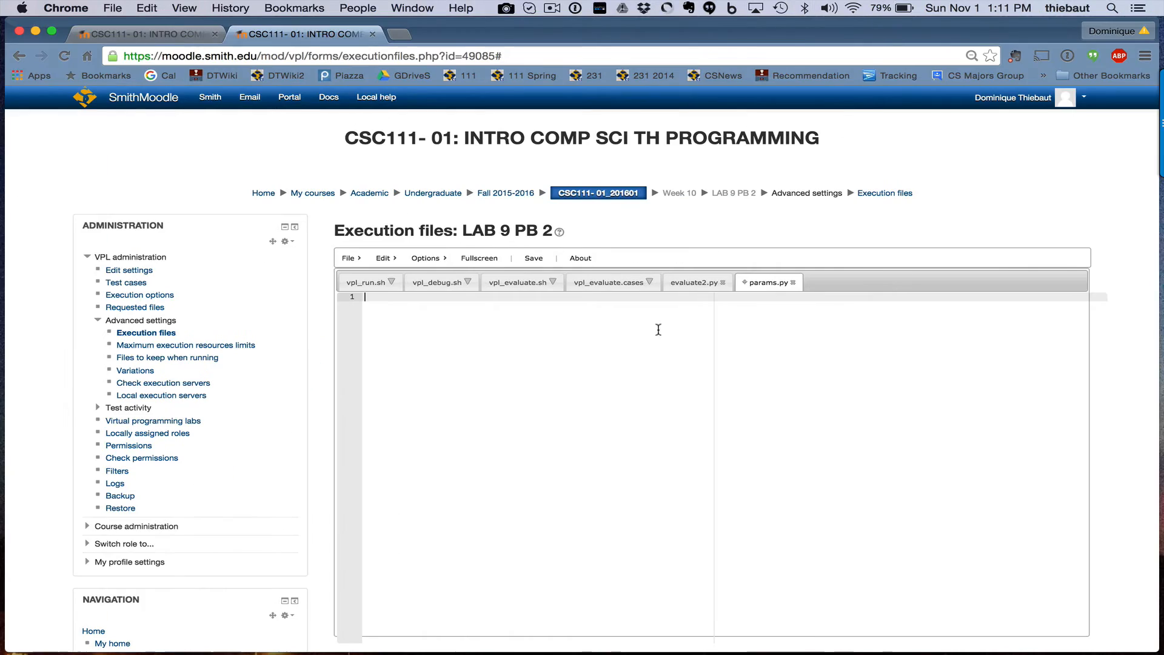
key(super+v)
click(535, 259)
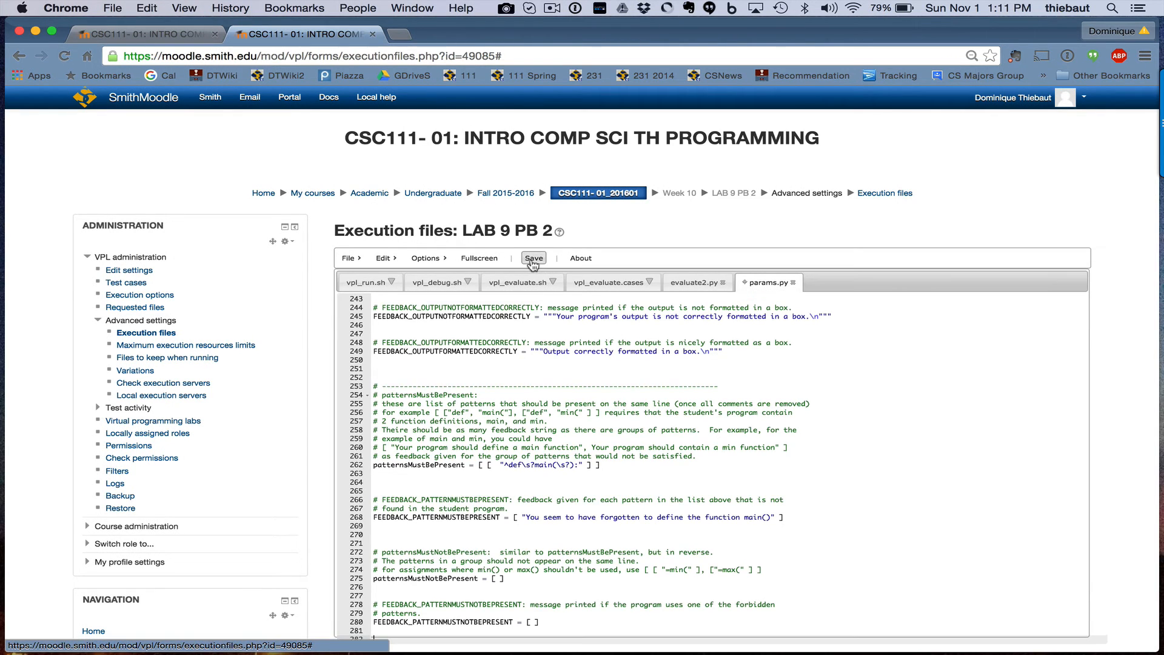
Create a new execution file named pyminifier.py
click(358, 261)
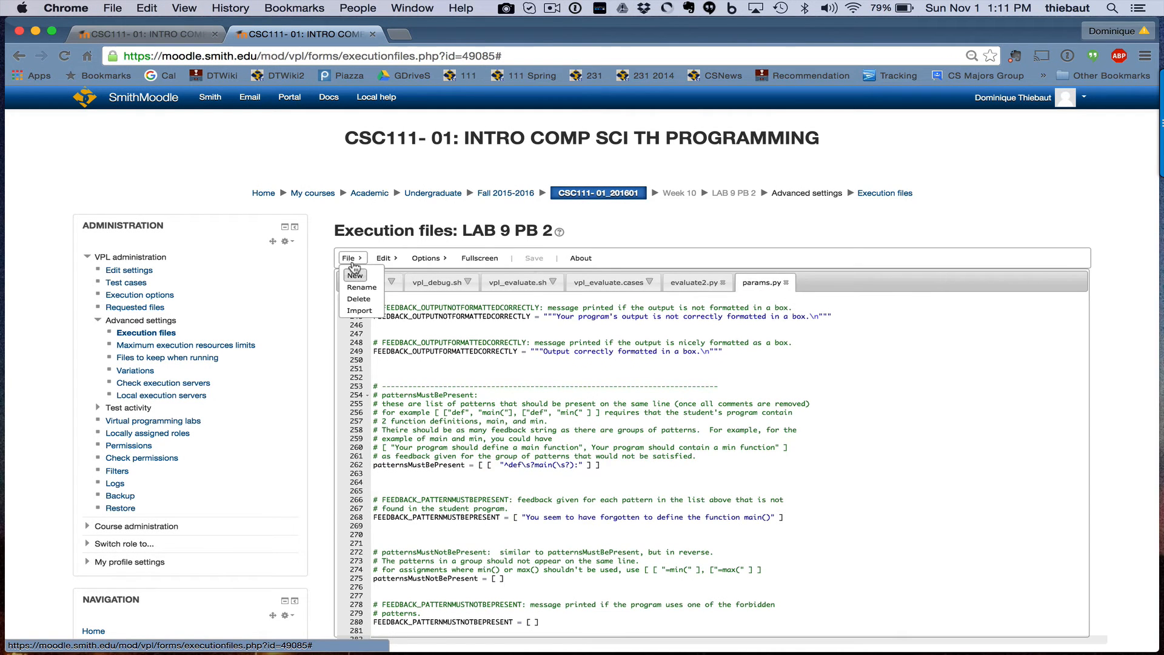
click(356, 283)
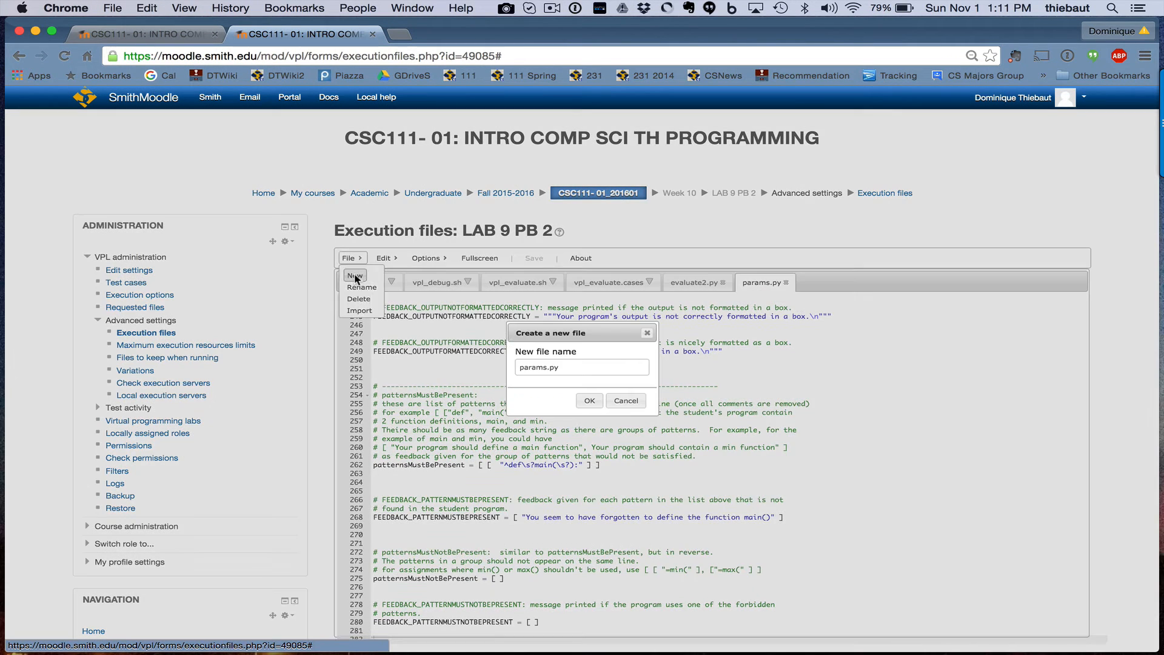
double_click(525, 368)
text(pymin)
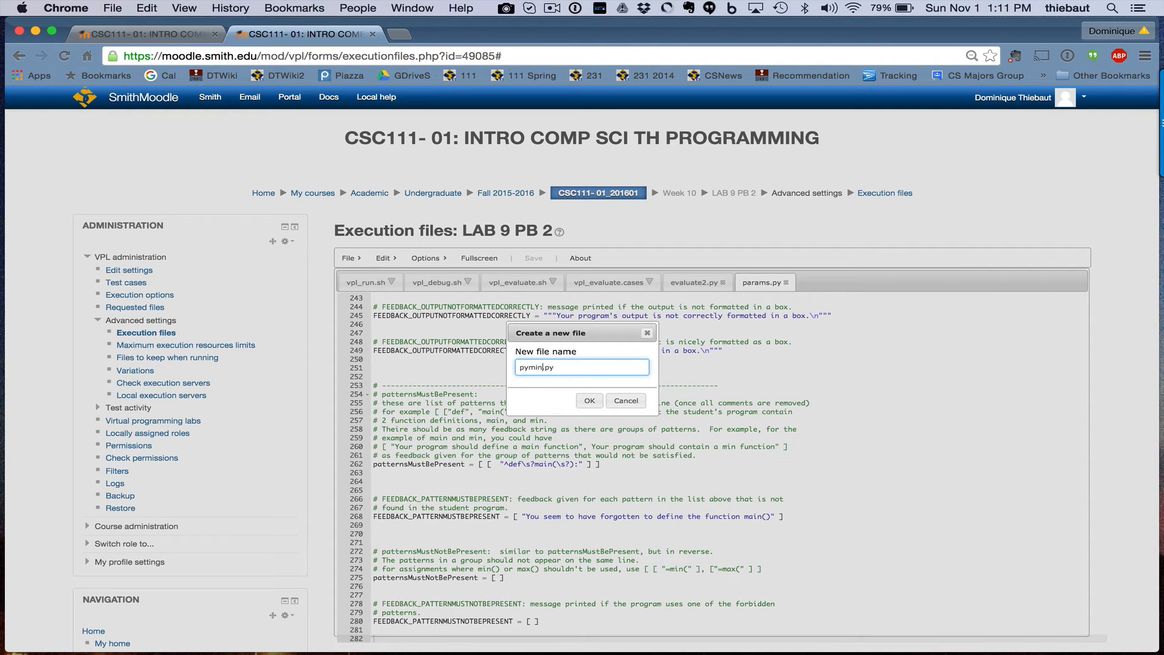
text(ifier)
key(Return)
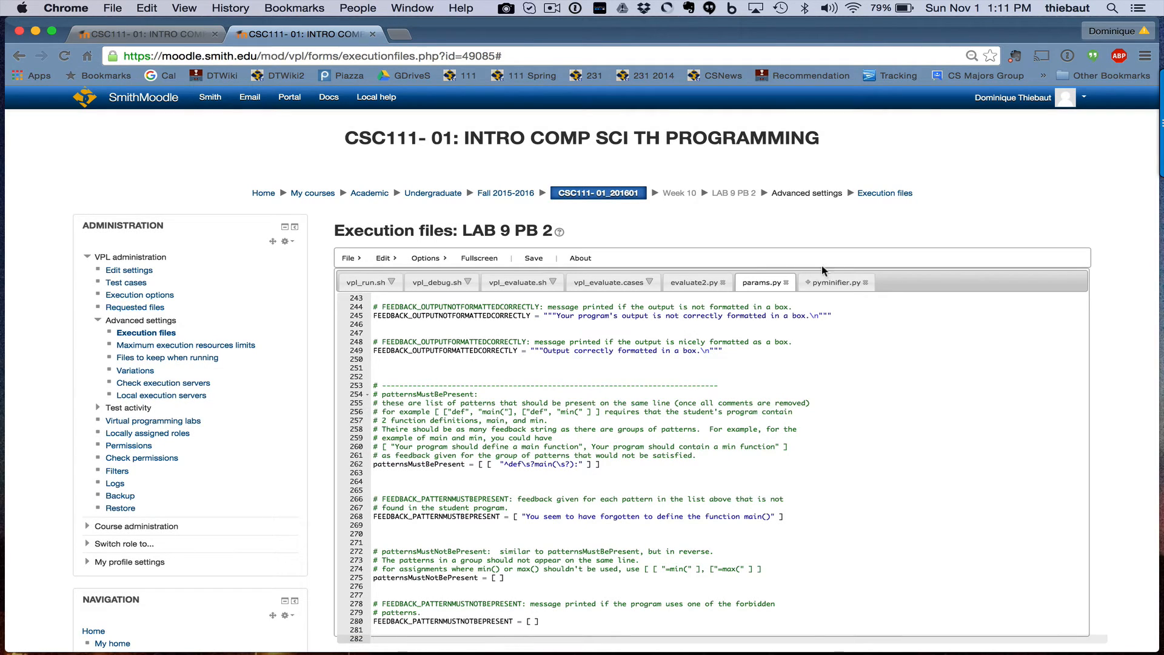
click(837, 281)
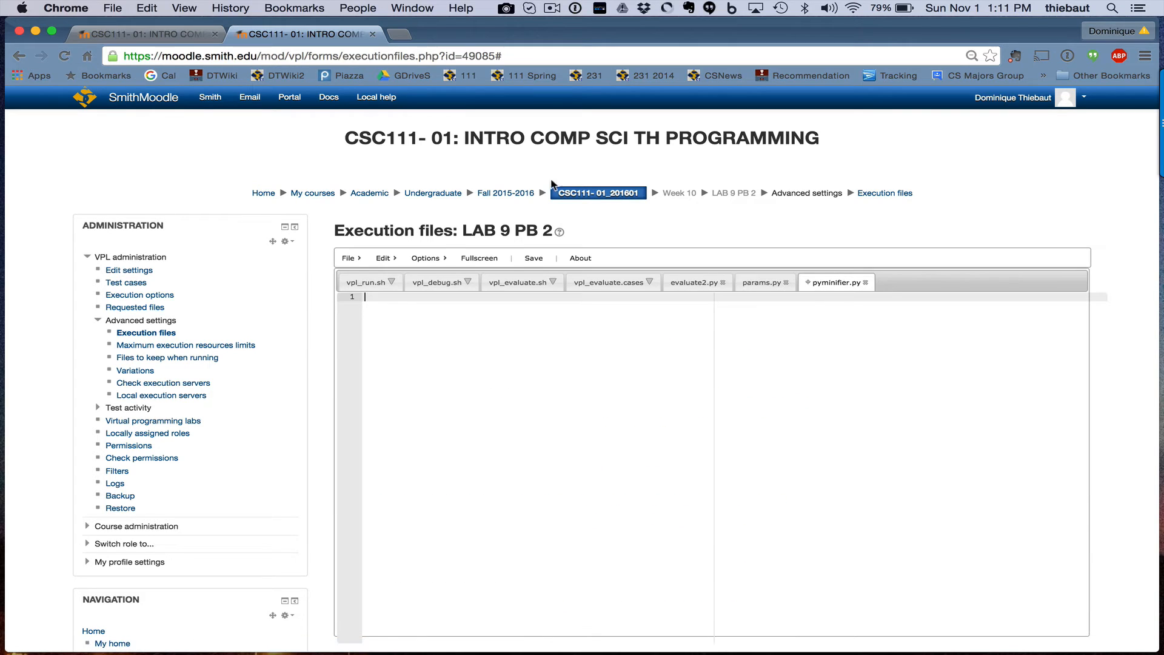
Paste the other activity's pyminifier code into pyminifier.py and save it
click(147, 39)
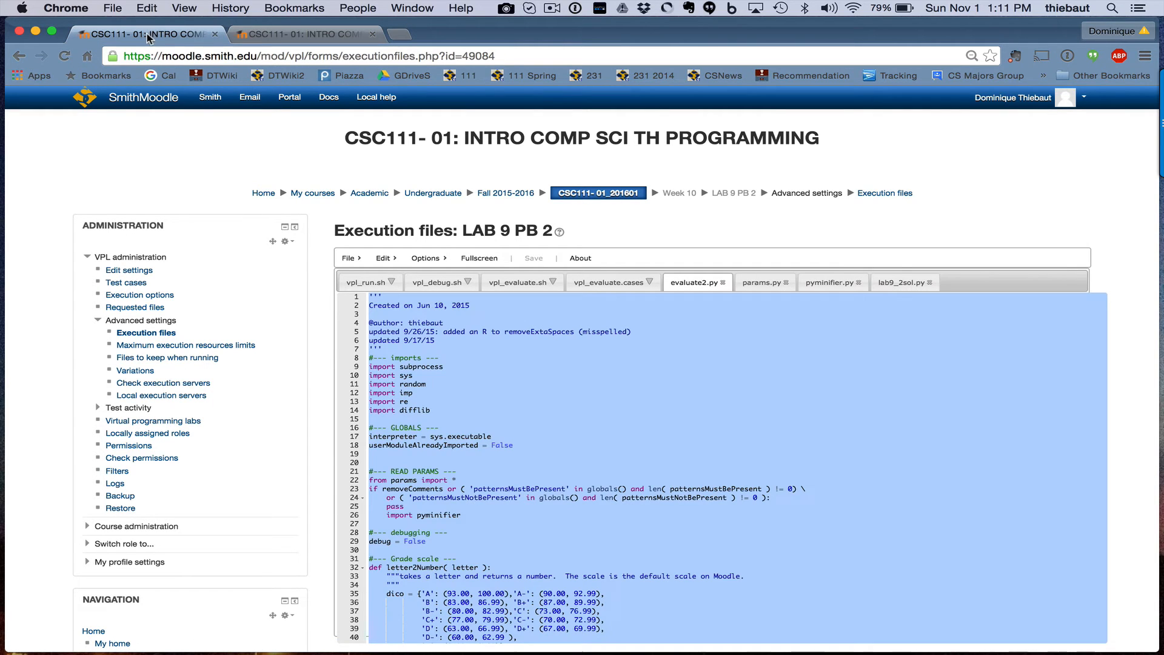
click(824, 286)
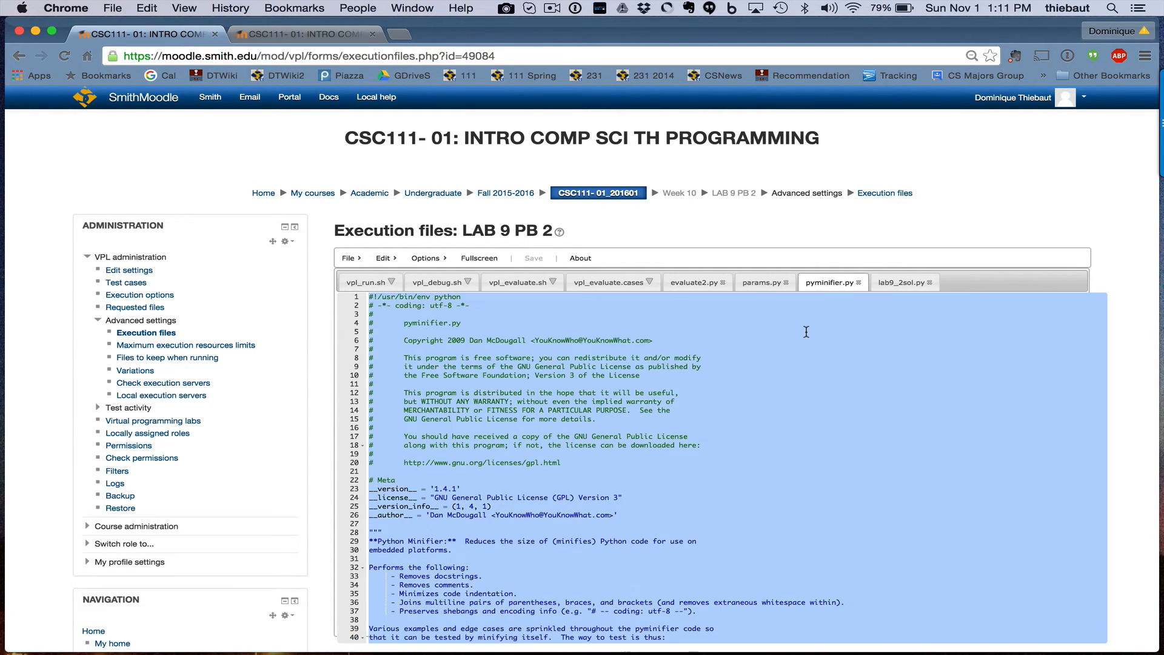
click(299, 34)
click(505, 314)
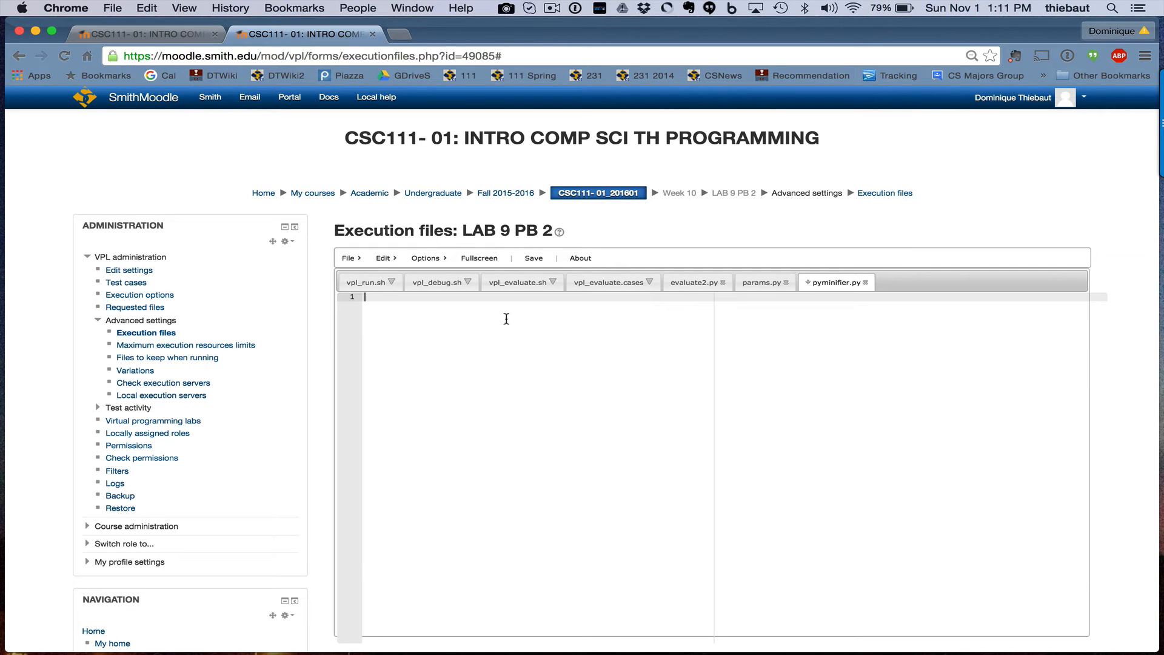
key(super+v)
click(534, 259)
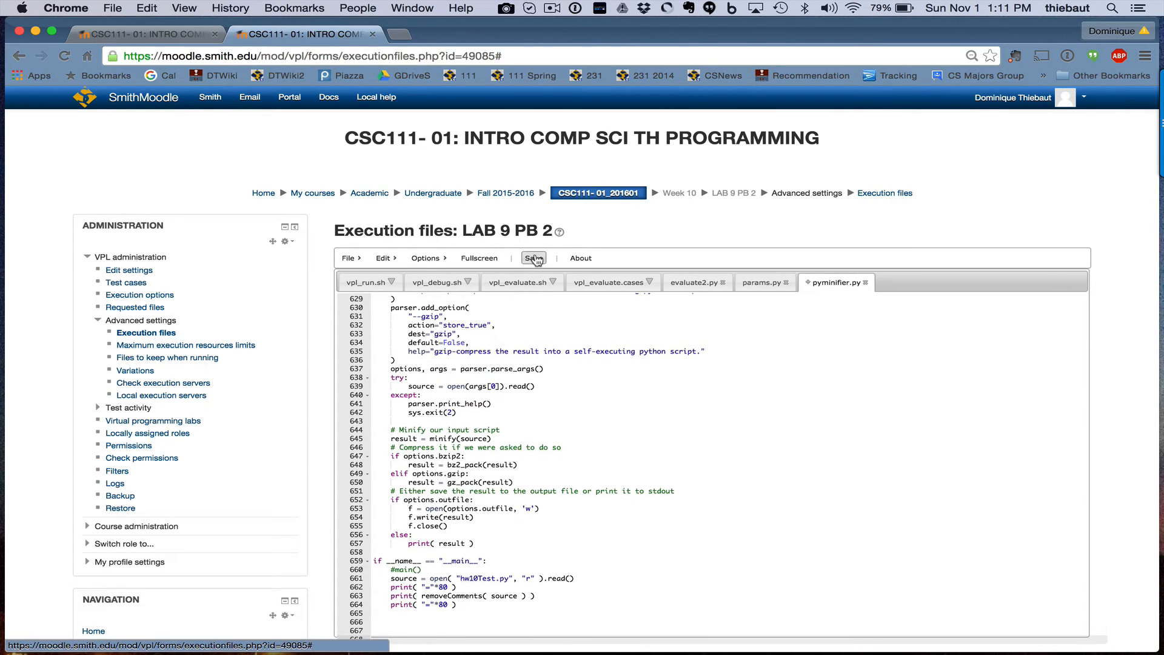
Create another new execution file named lab9_2sol.py
click(349, 258)
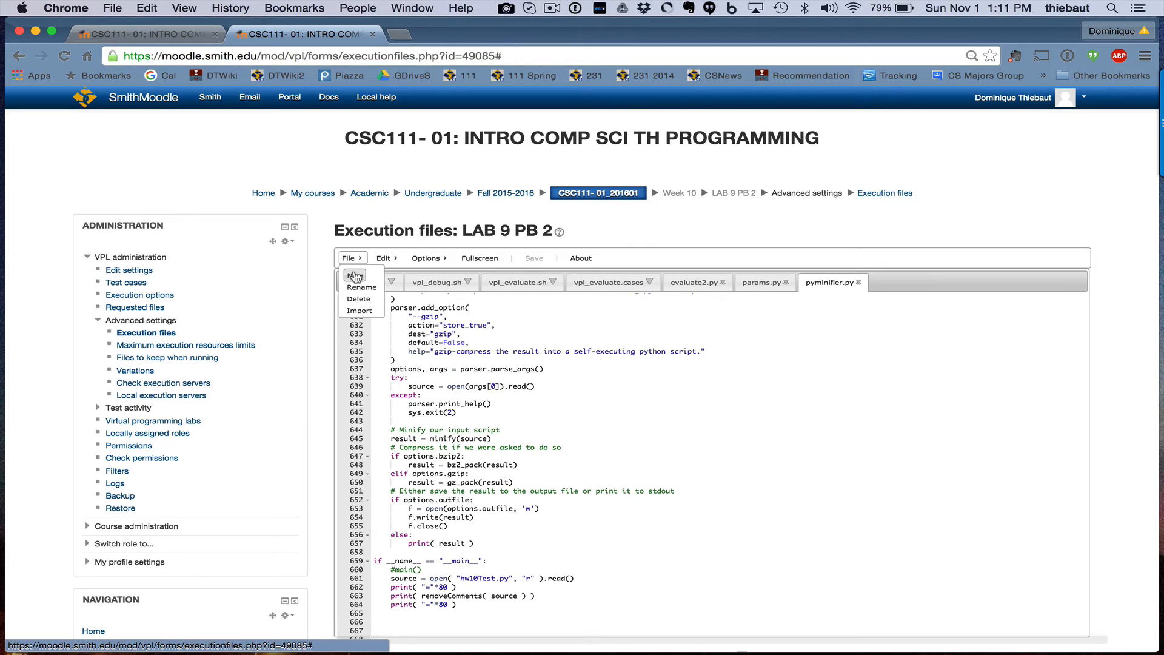
click(355, 275)
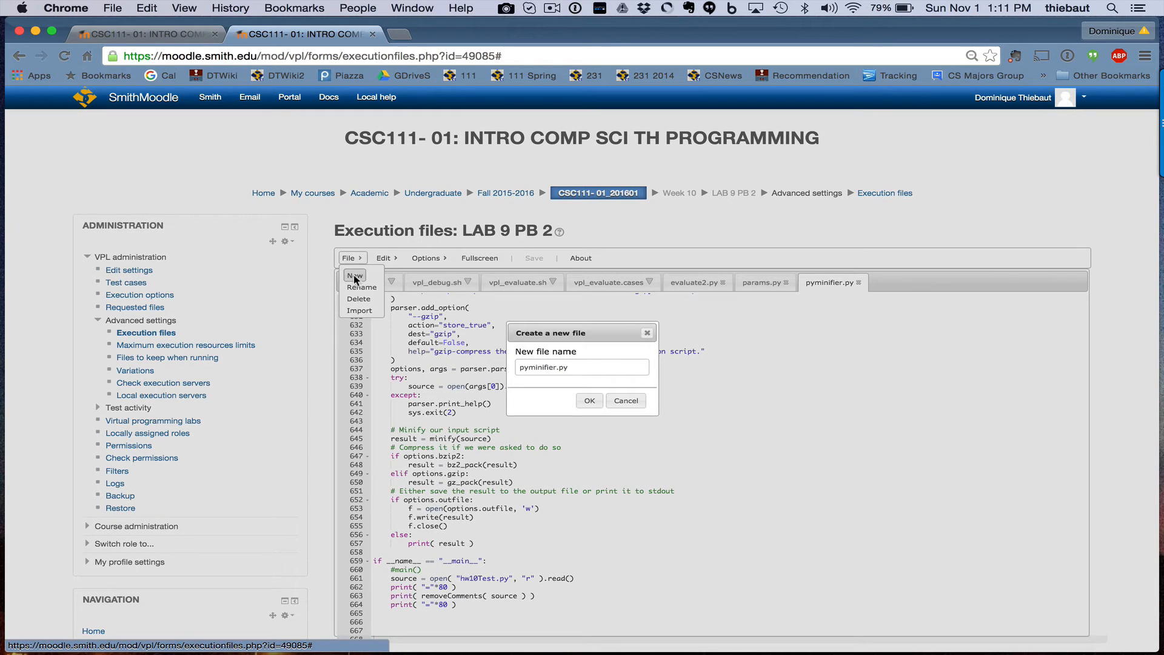
double_click(535, 368)
text(lab9)
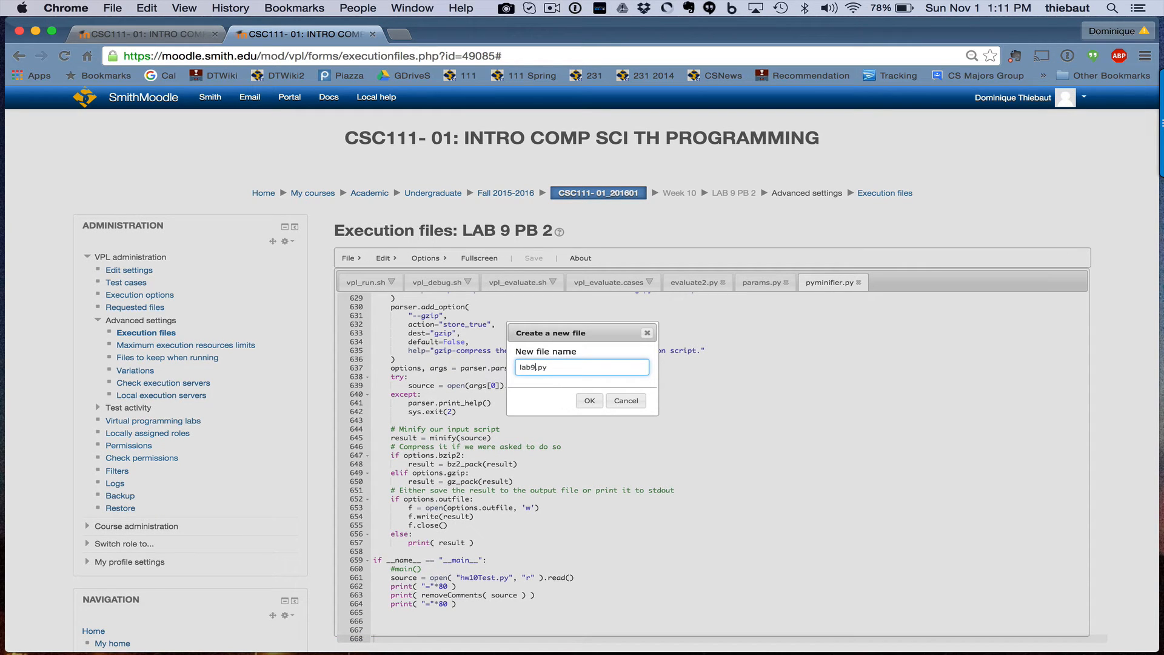
text(_2sol)
key(Return)
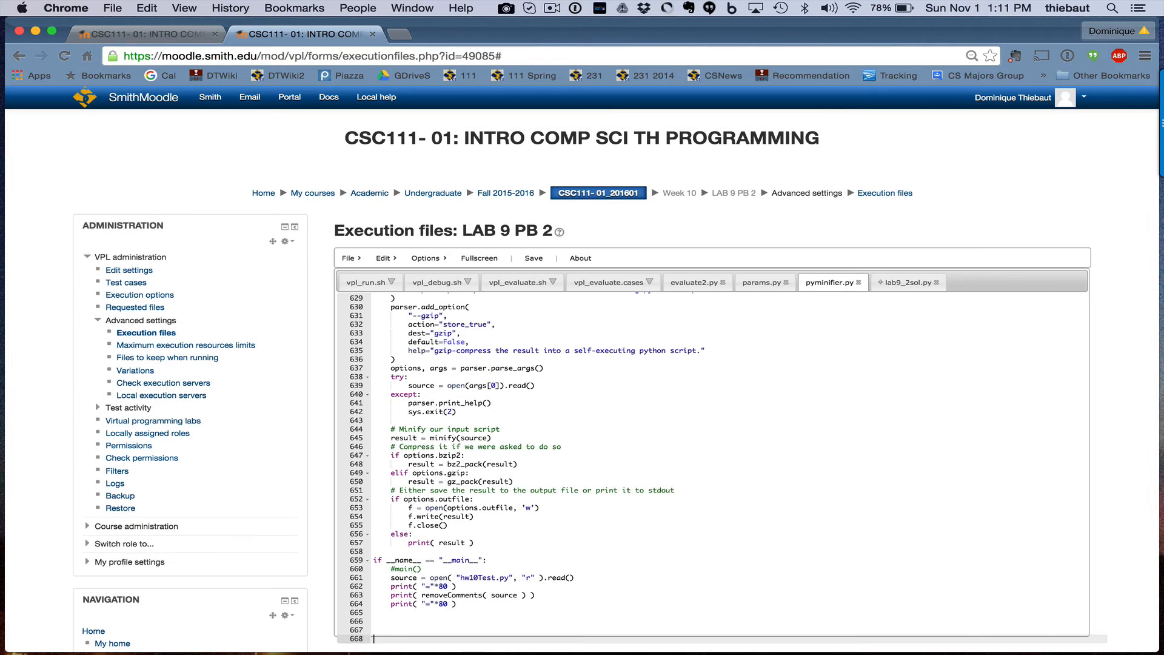
click(914, 282)
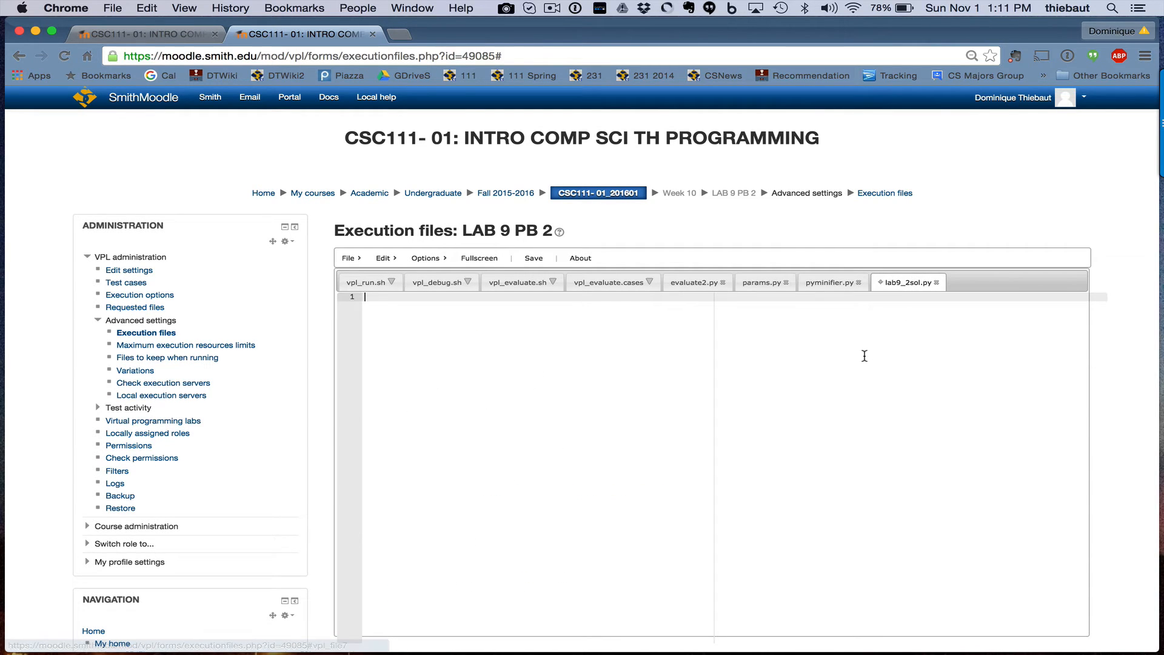
Copy the cat-list solution code from Eclipse into lab9_2sol.py and save it
key(super+Tab)
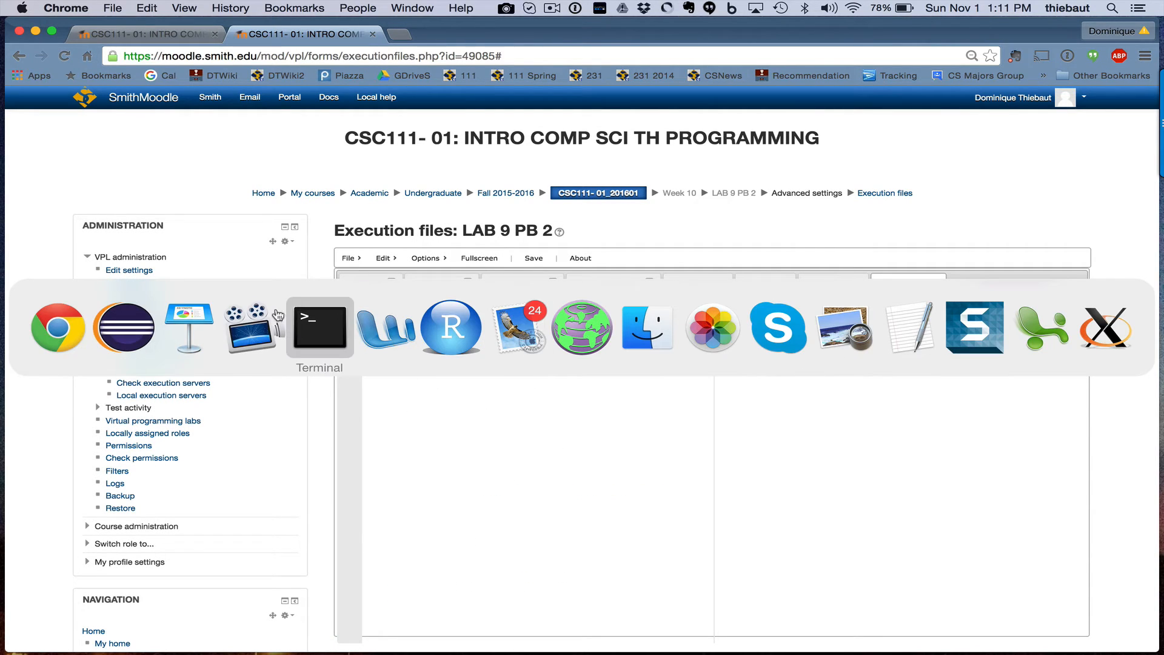
click(115, 330)
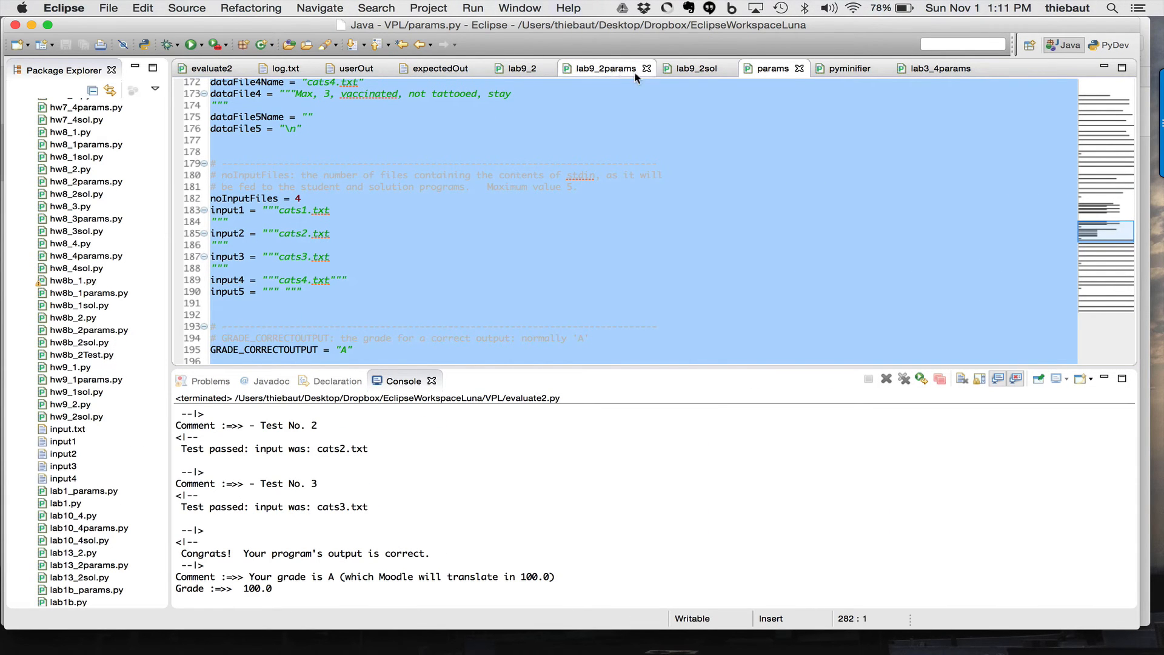
click(690, 70)
key(ctrl+a)
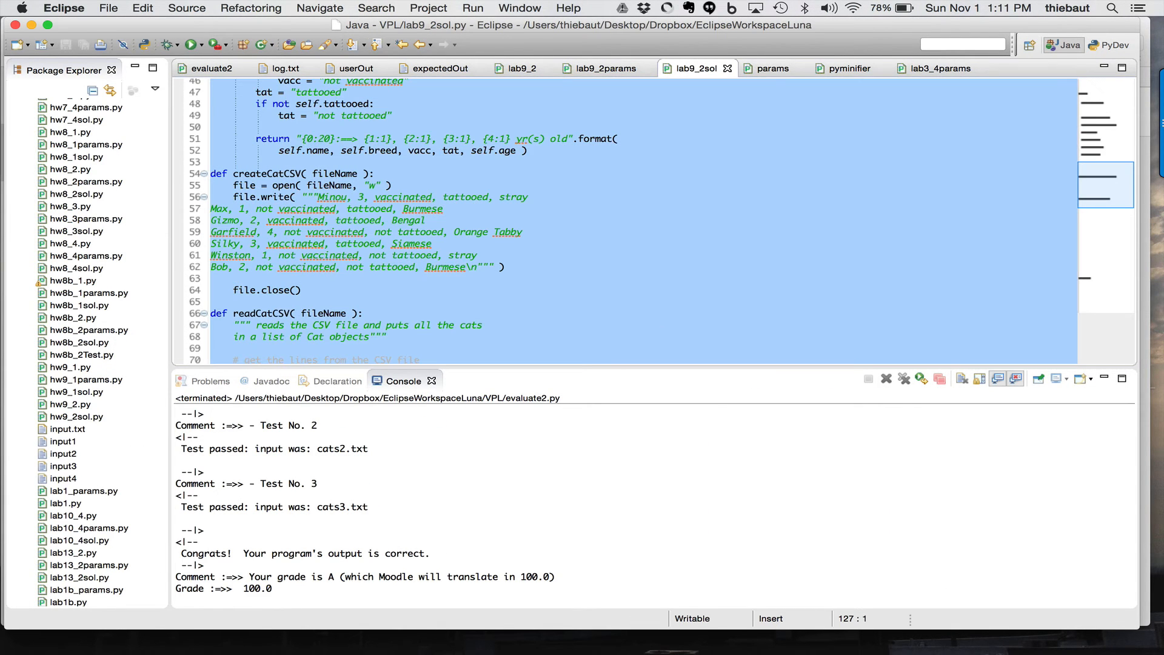
key(super+Tab)
key(super+v)
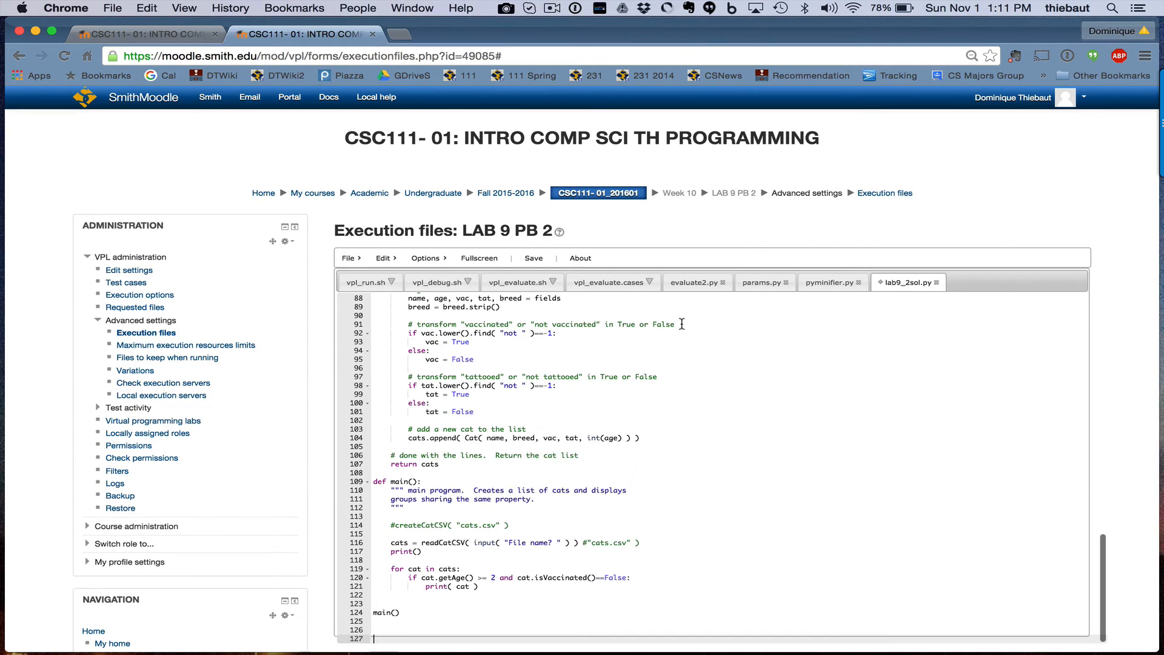
click(523, 262)
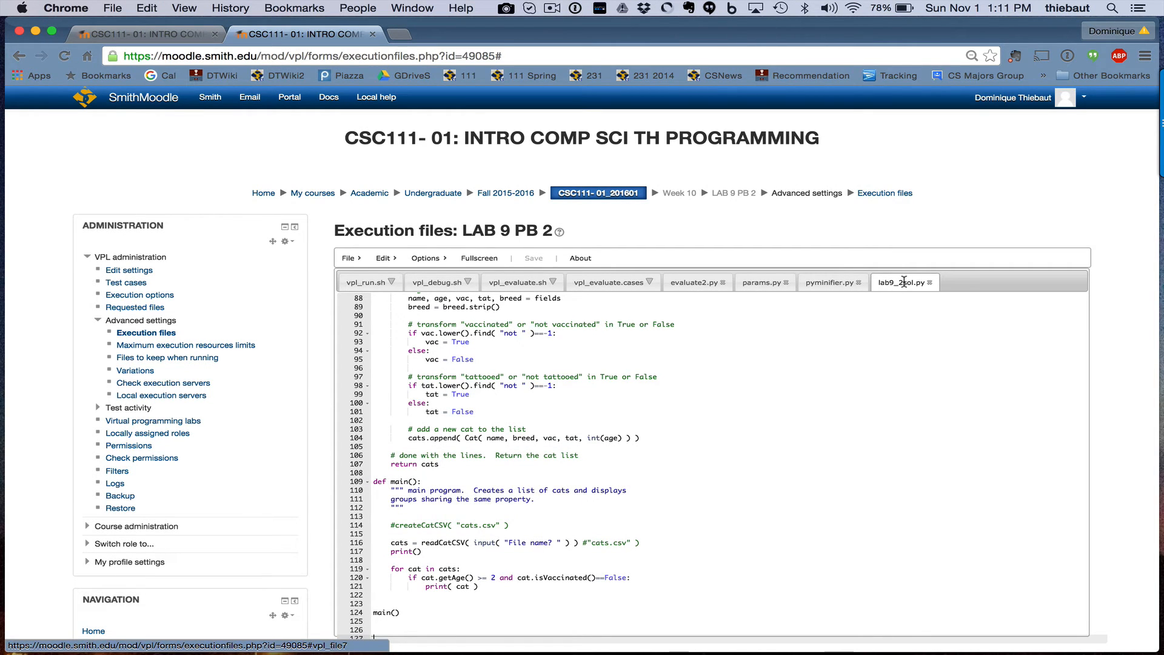
Display params.py to check moduleName "lab9_2" and solutionFileName "lab9_2sol"
click(762, 283)
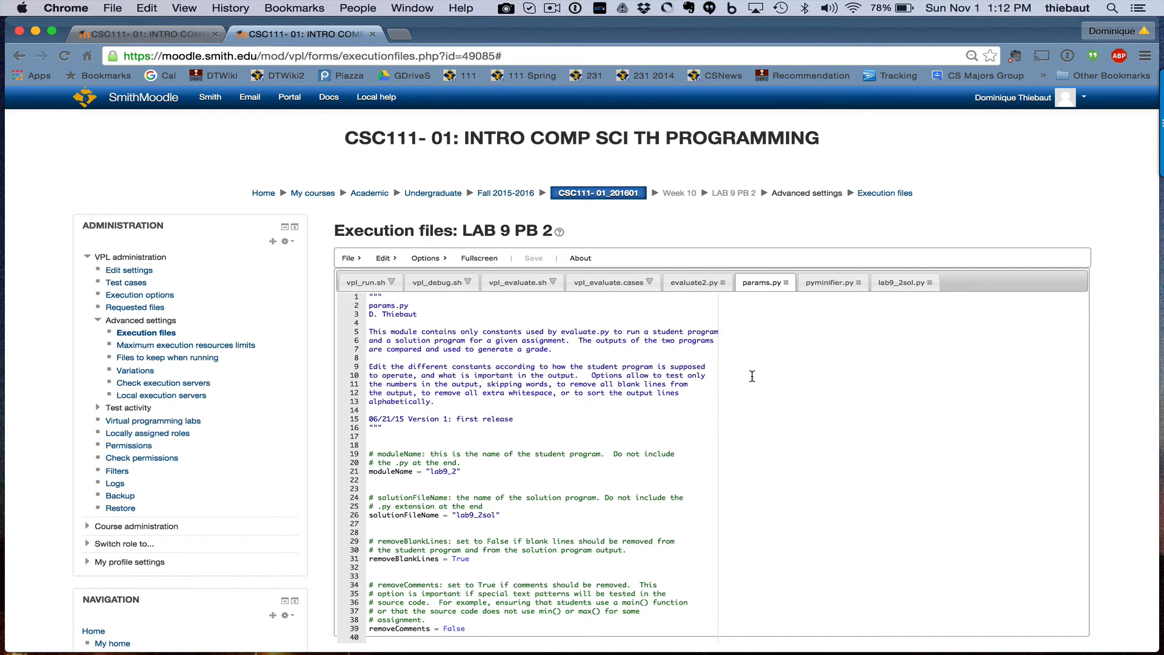
Mark evaluate2.py, params.py, pyminifier.py and lab9_2sol.py as kept when running, and save
click(161, 359)
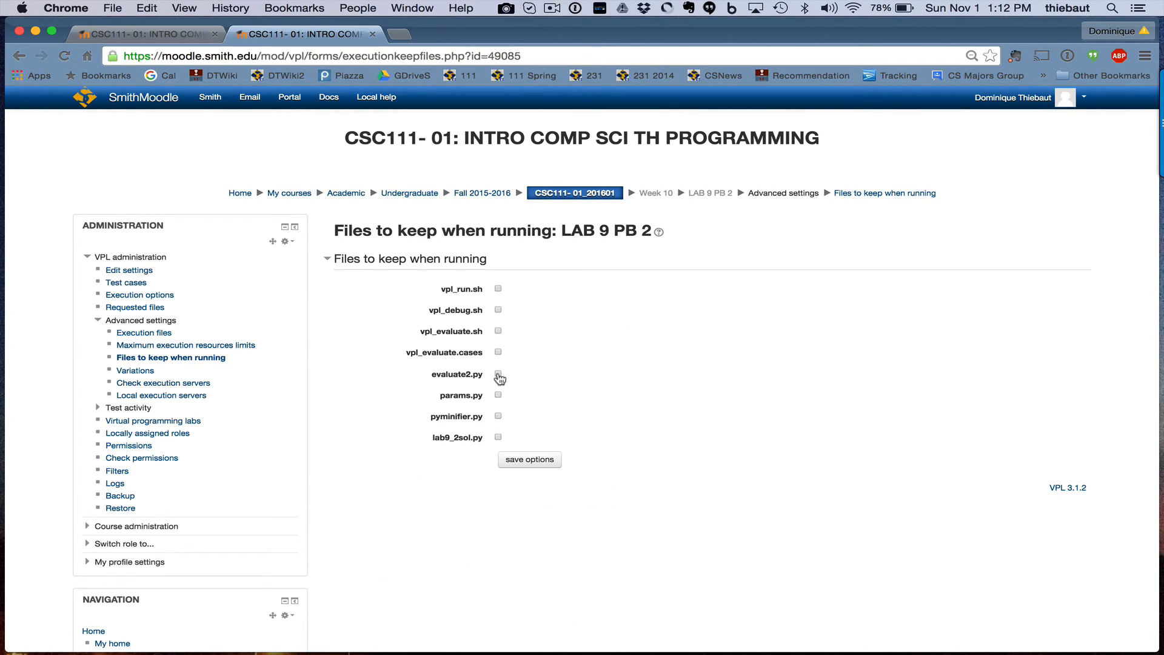
click(499, 395)
click(498, 417)
click(498, 437)
click(537, 461)
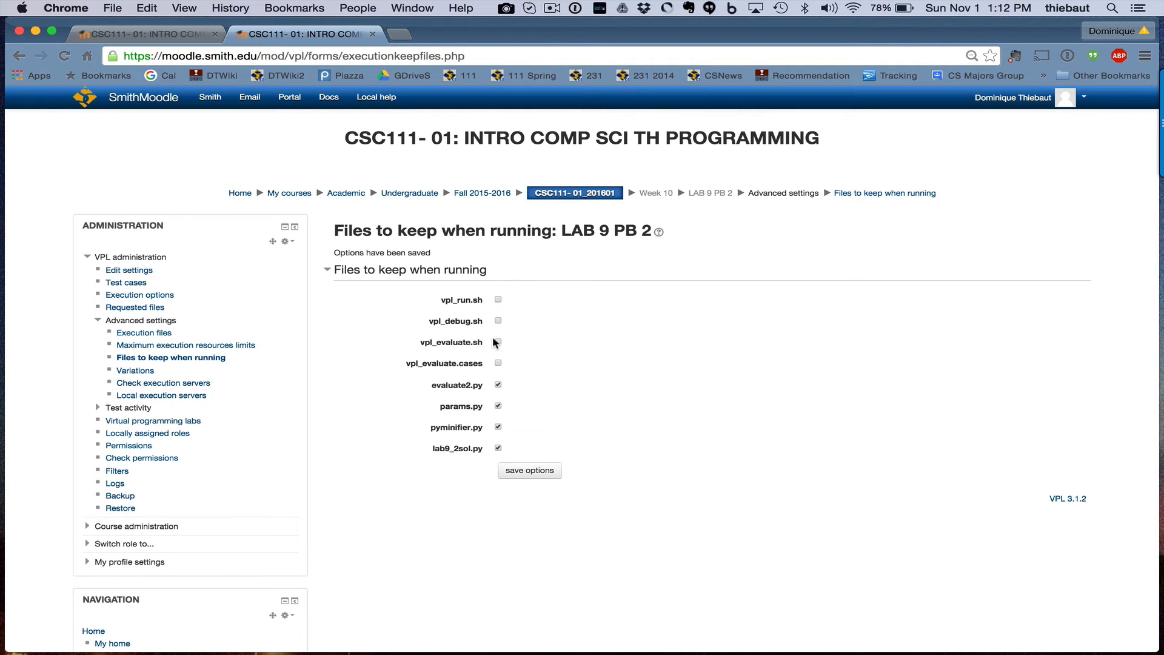
click(168, 359)
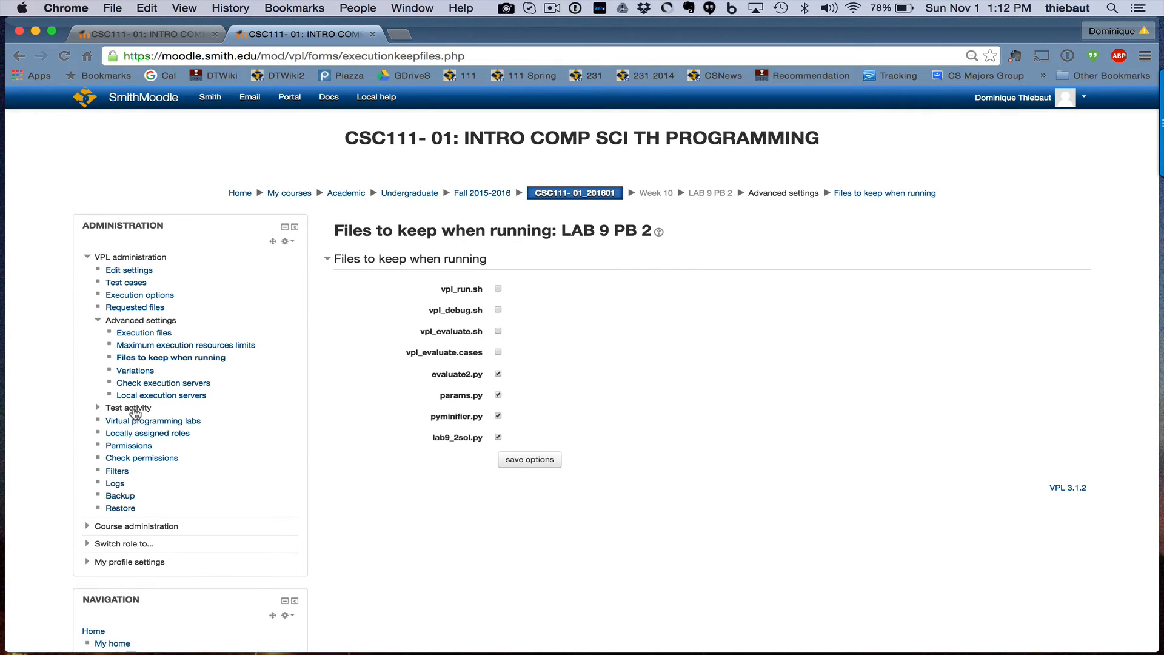
click(131, 409)
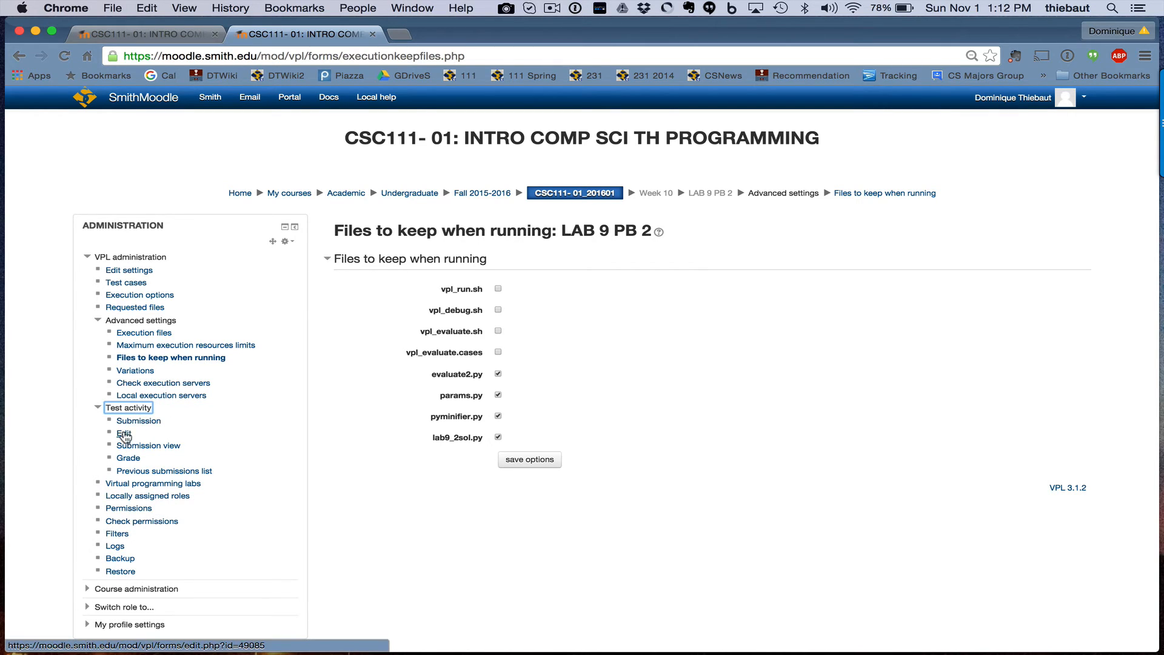
Paste the lab9_2.py cat-list program from Eclipse into the test activity editor and save
click(124, 434)
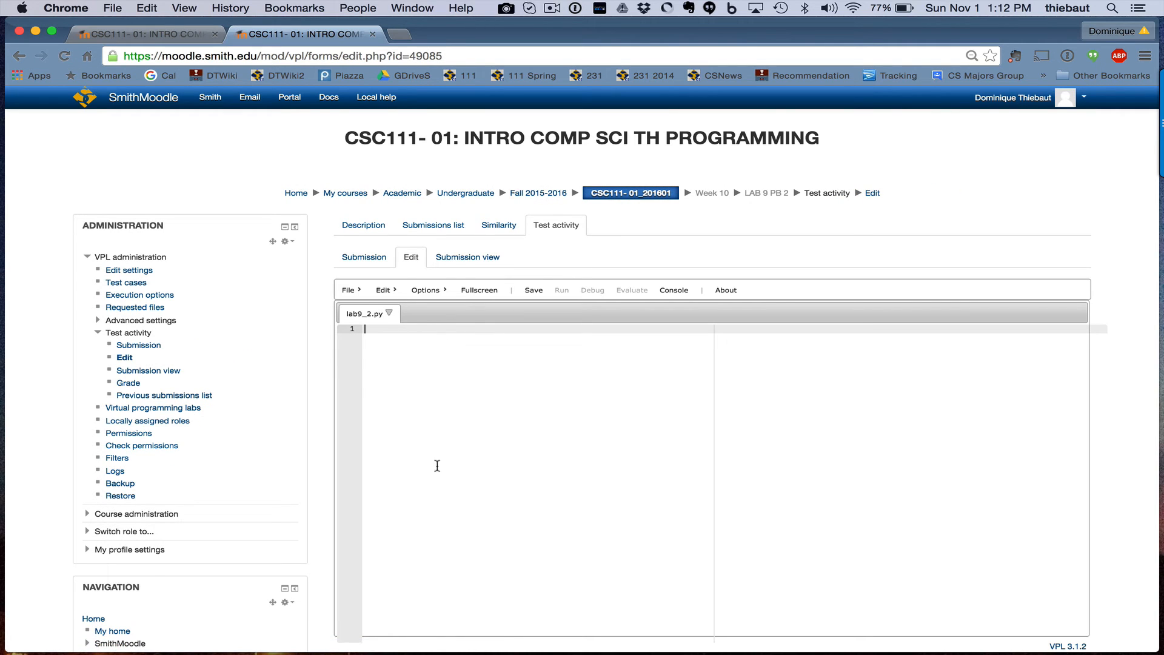
key(super+Tab)
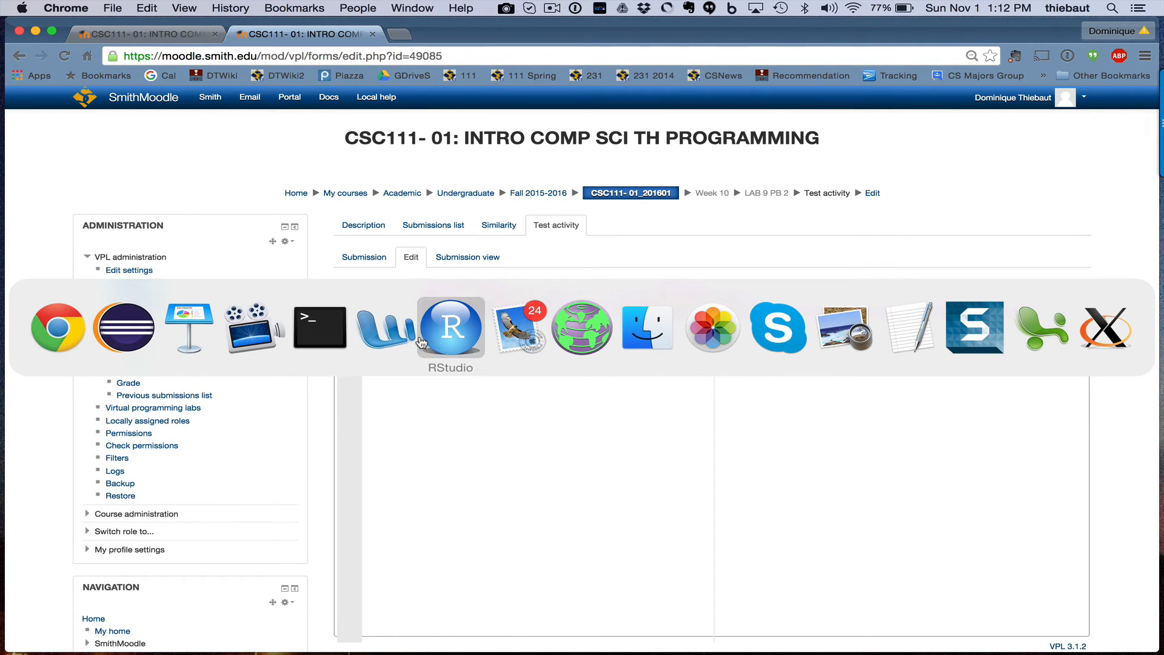
click(136, 330)
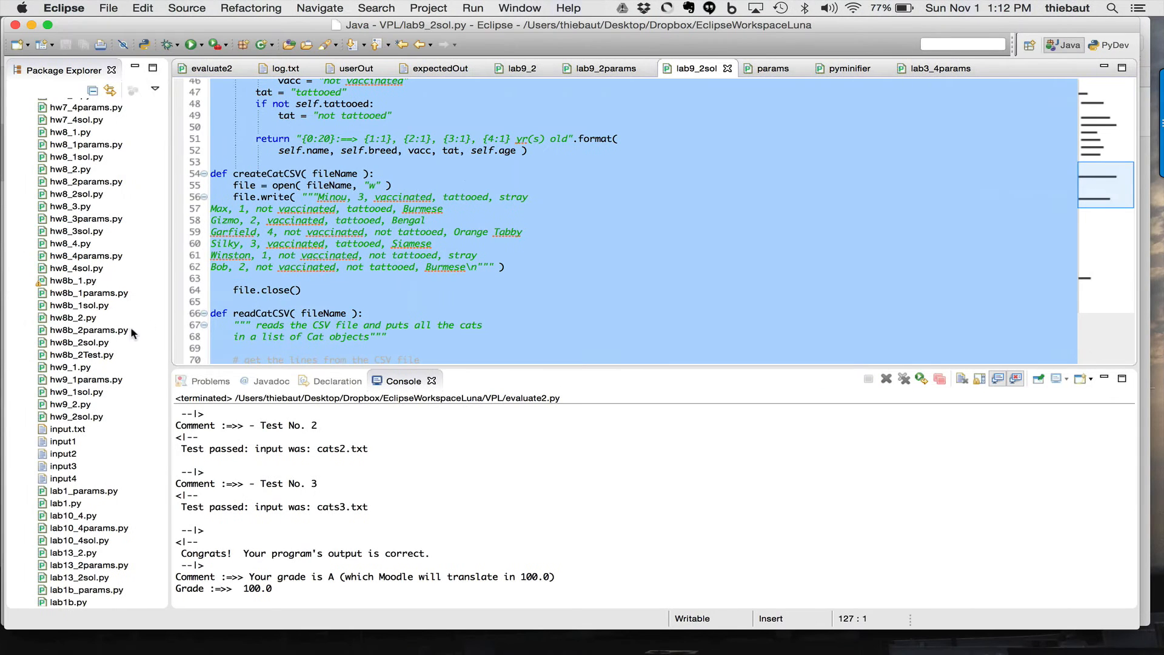
click(523, 70)
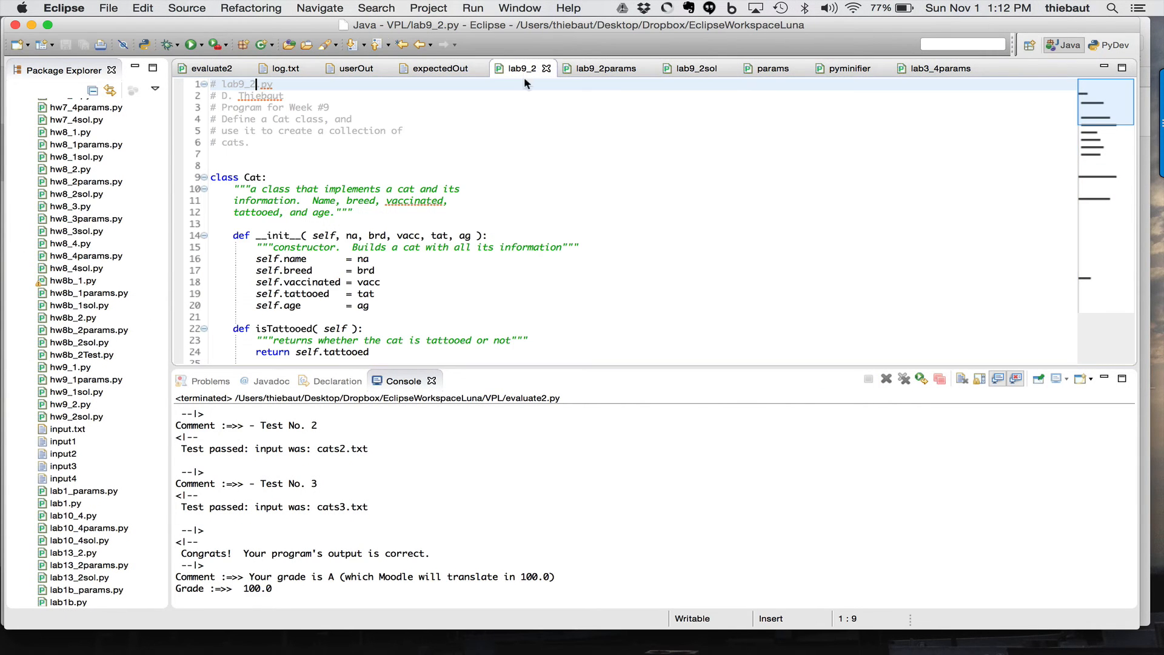
key(super+Tab)
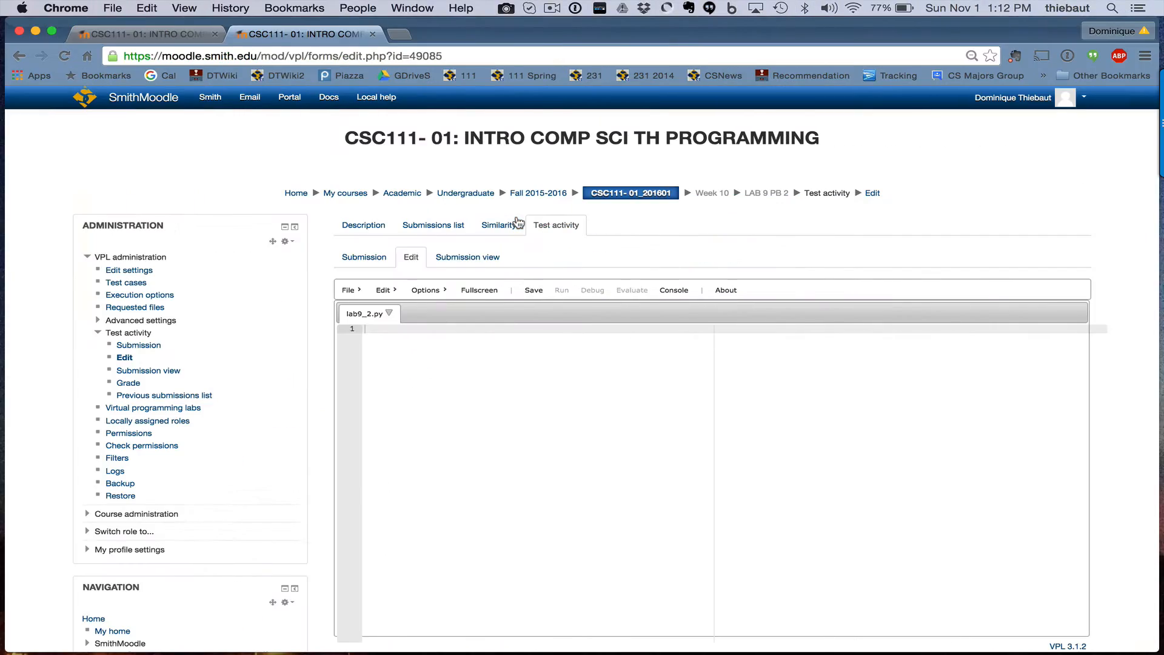
key(super+v)
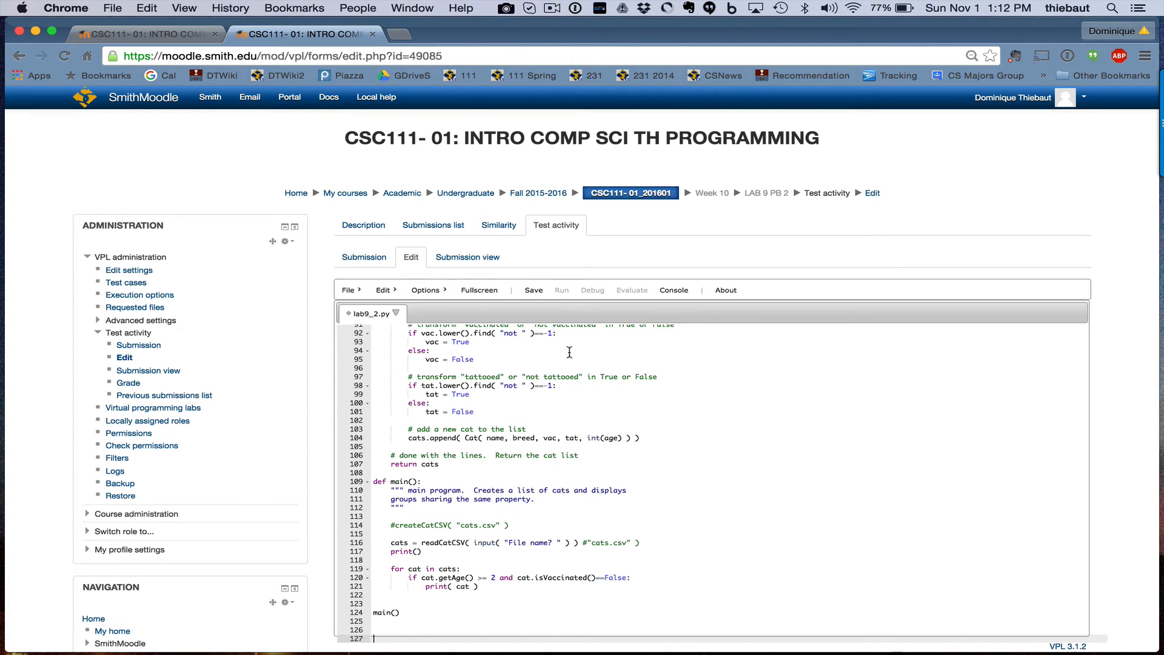
click(535, 291)
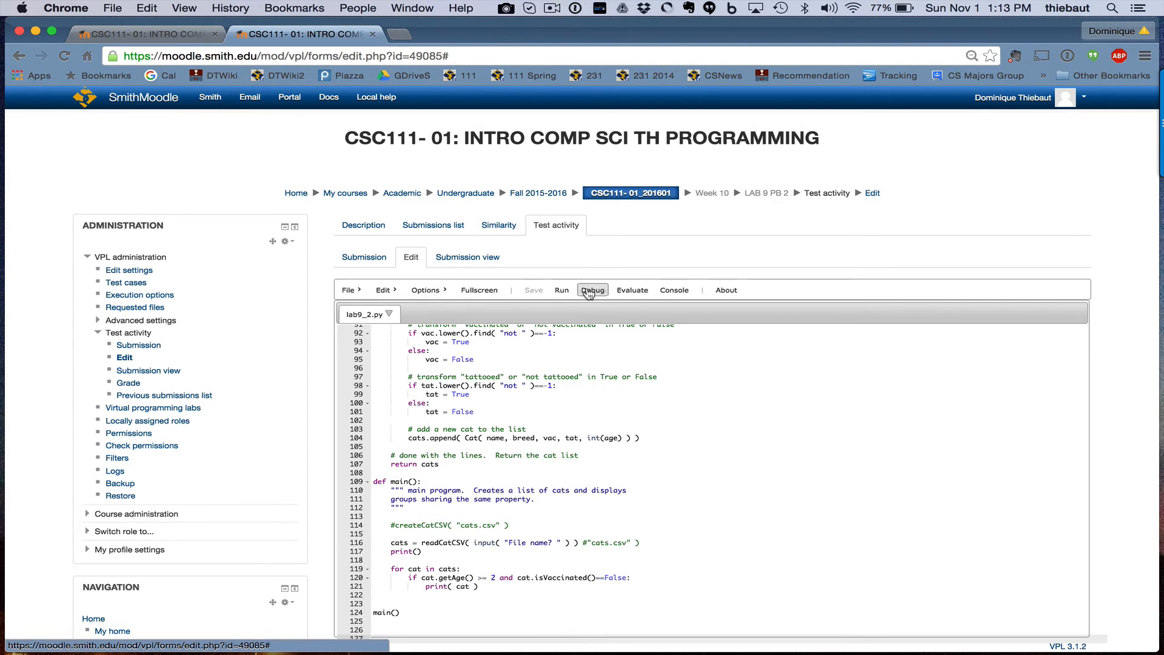
click(631, 290)
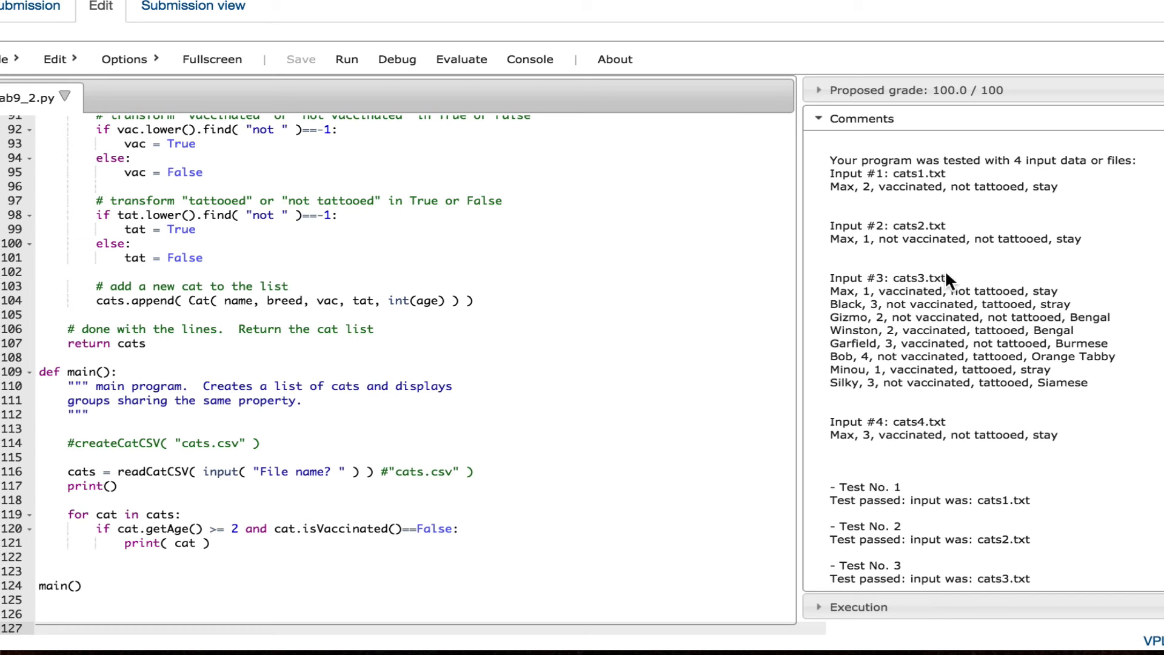
scroll(922, 381, down, 5)
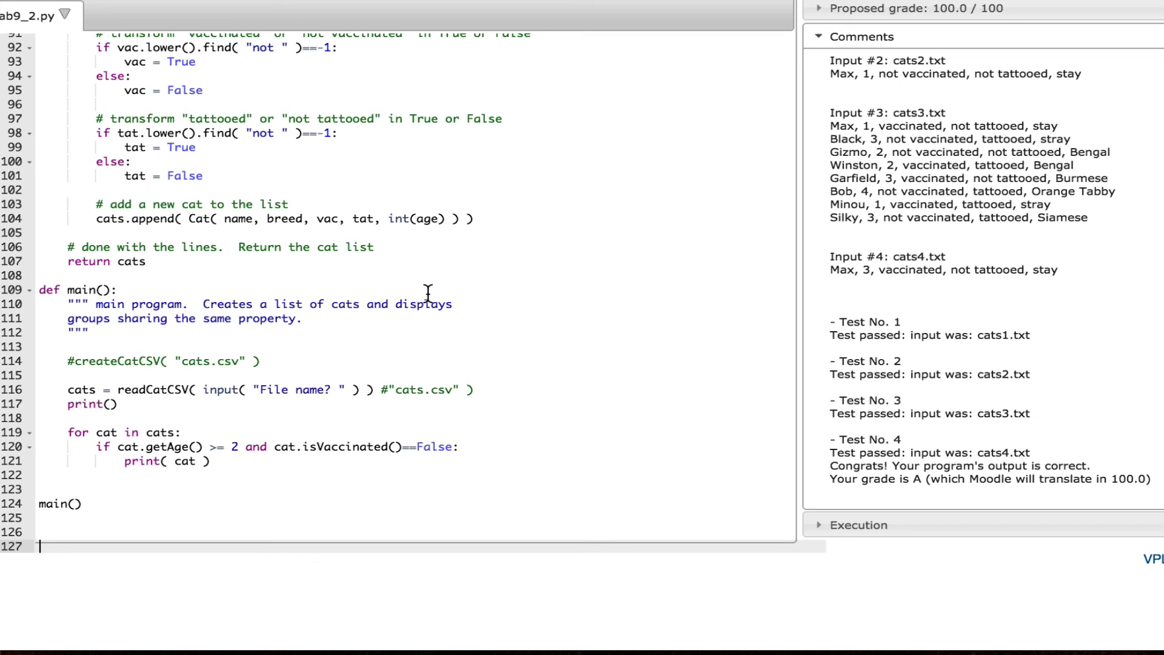
scroll(428, 294, up, 3)
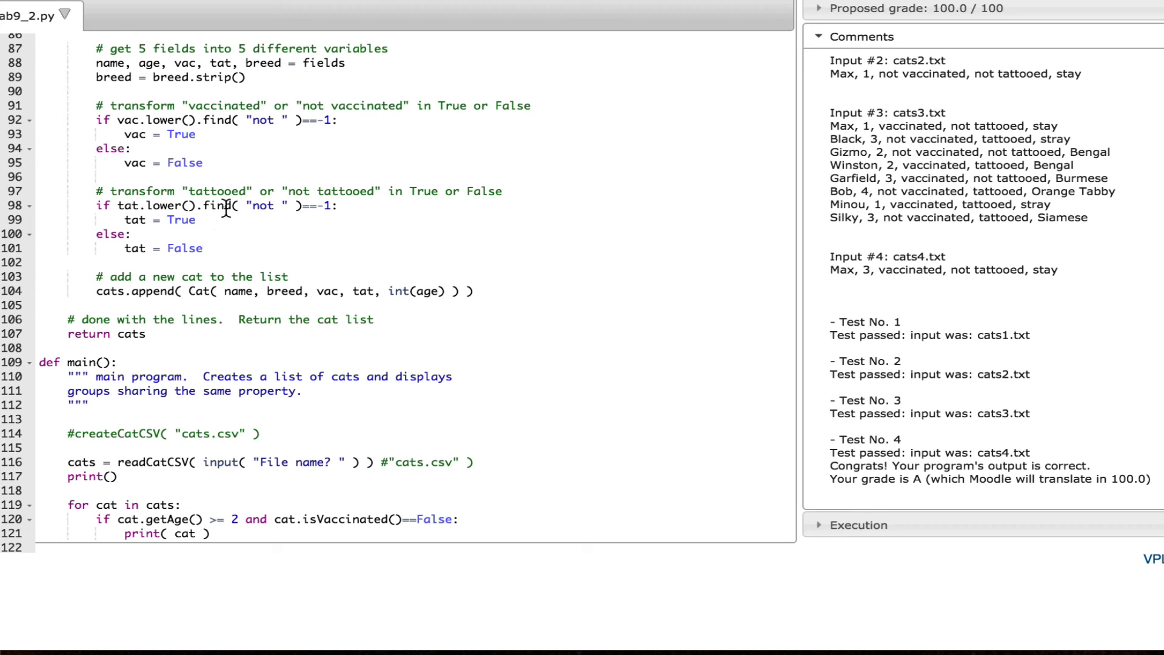
Change line 98's tattooed check to '== 0: #-1:', save, and re-evaluate to get 82.99/100
click(319, 206)
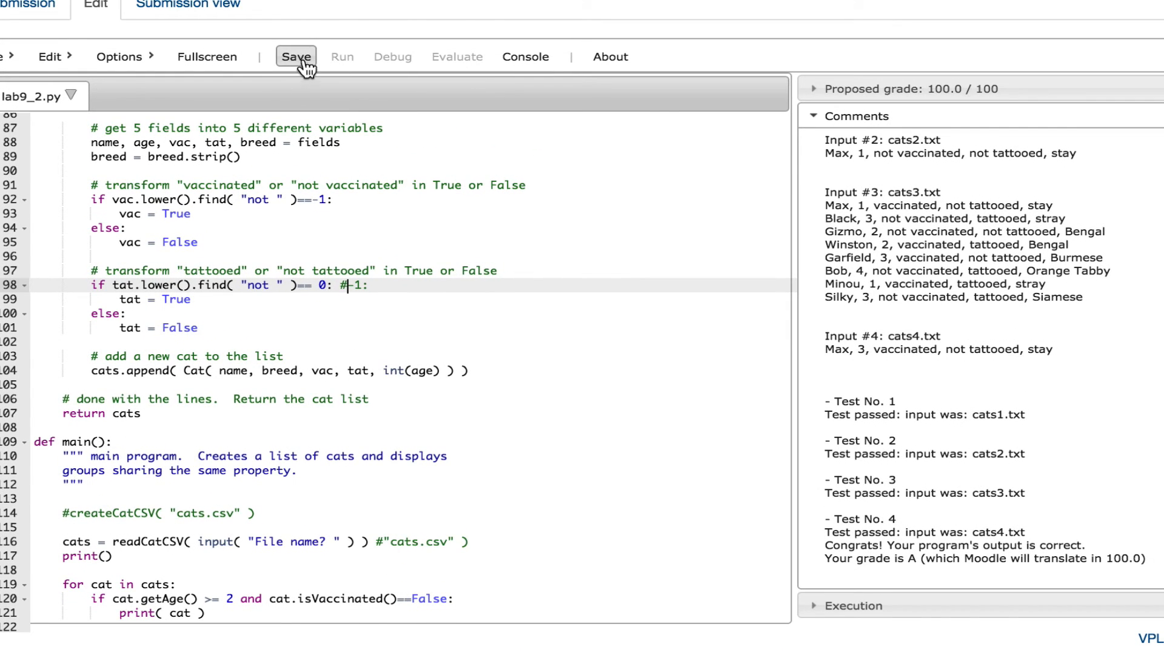
click(297, 57)
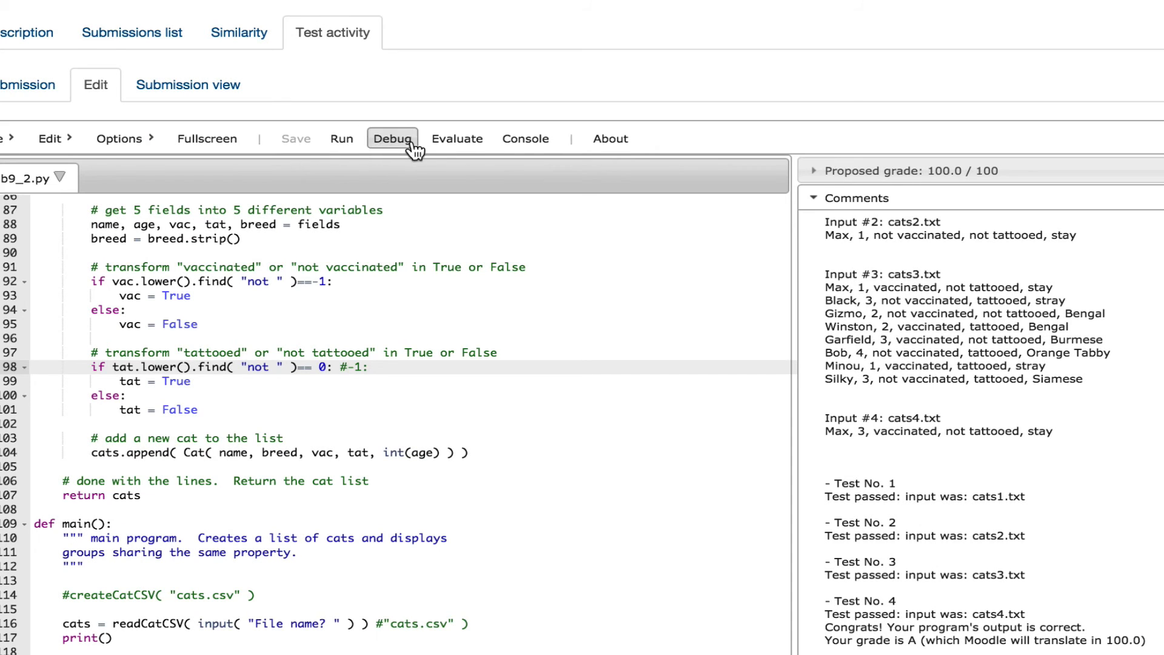
click(458, 139)
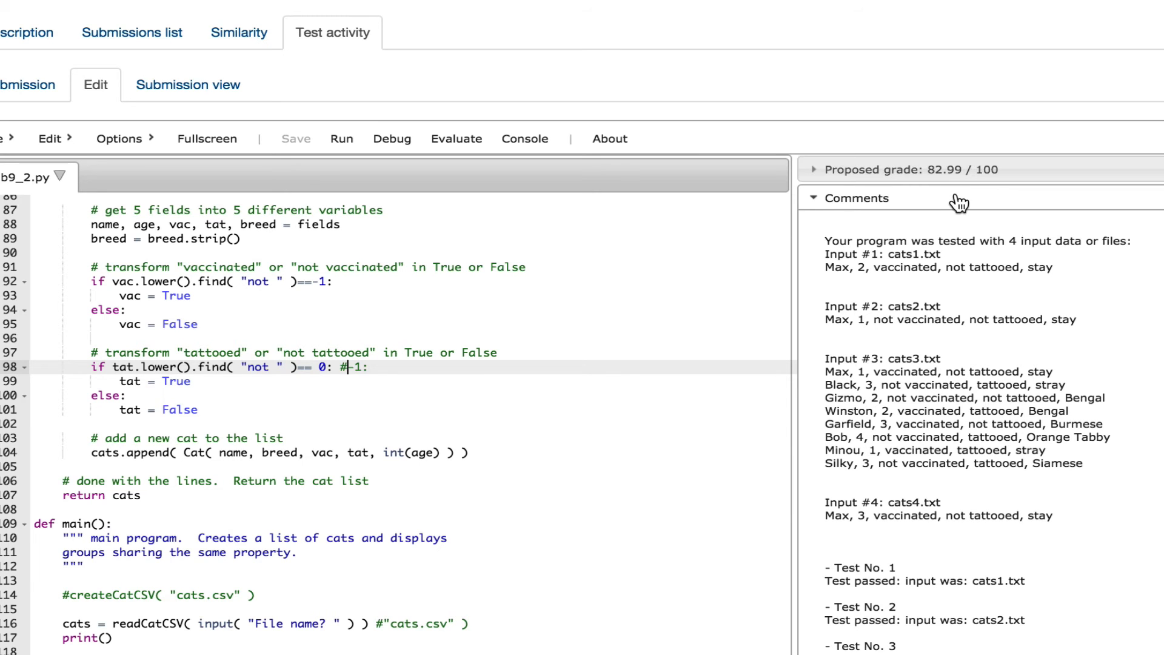
Scroll through the failed tattooed-status diffs for Black, Bob and Silky in the Comments panel
scroll(877, 253, down, 15)
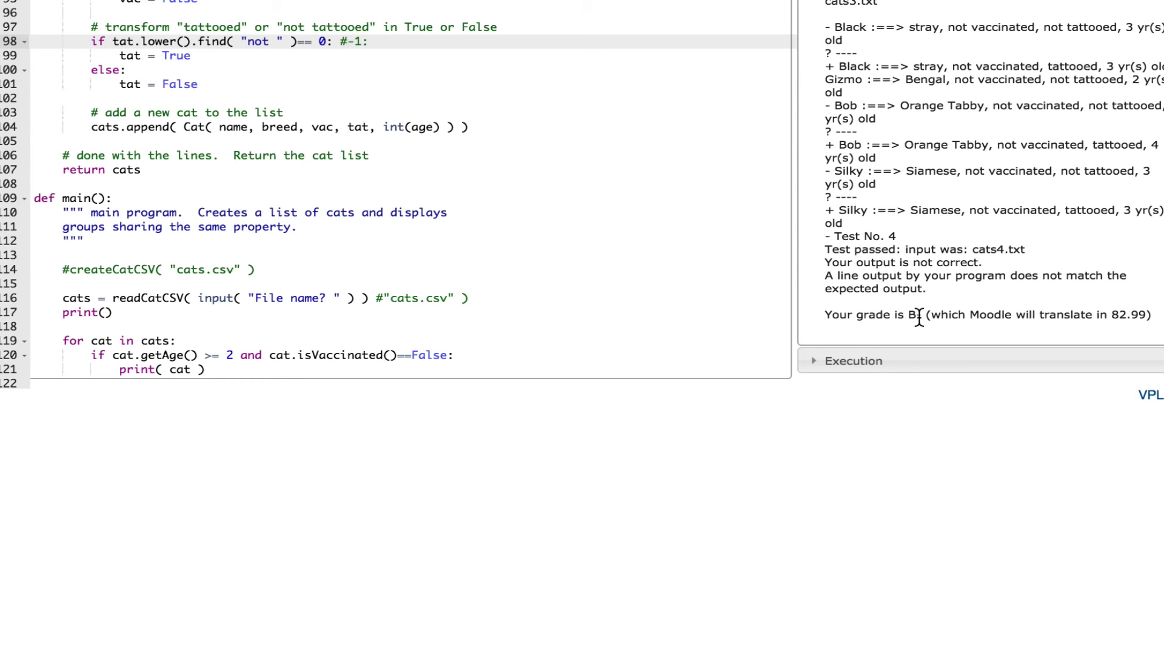
scroll(919, 316, up, 1)
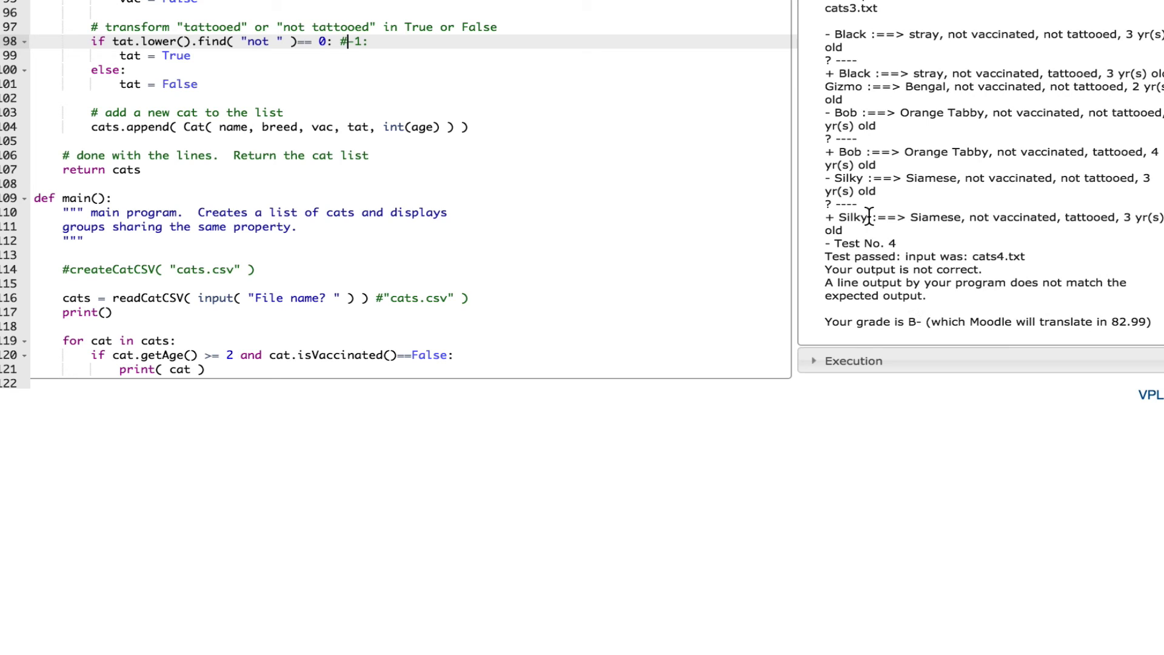
scroll(866, 209, up, 5)
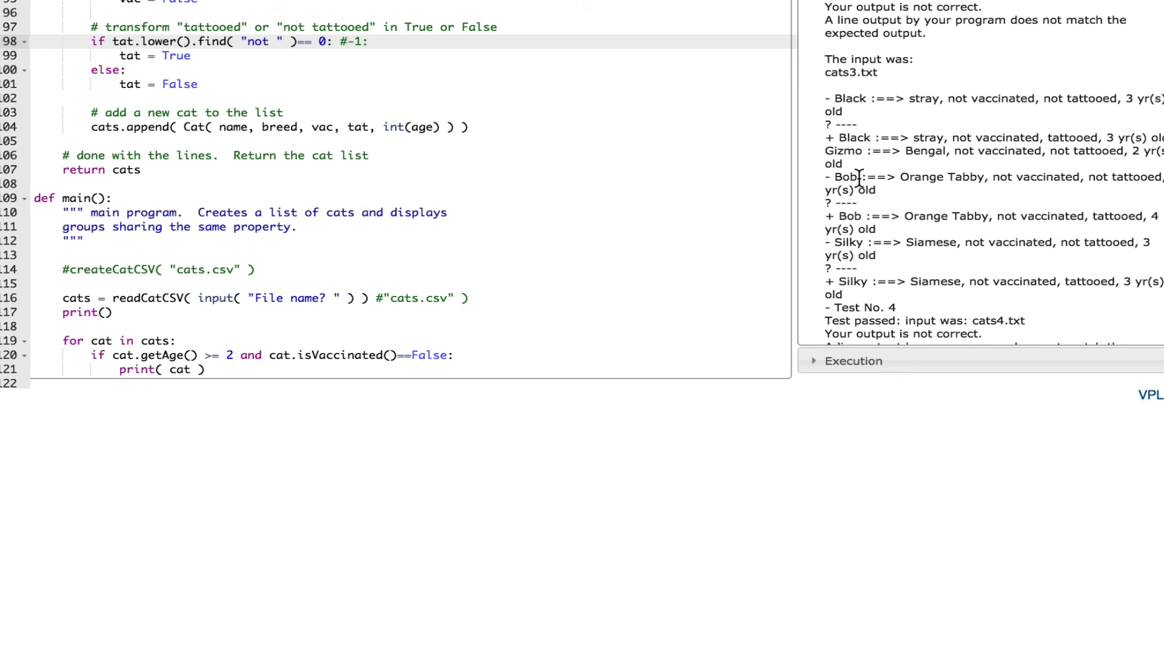
scroll(937, 184, down, 3)
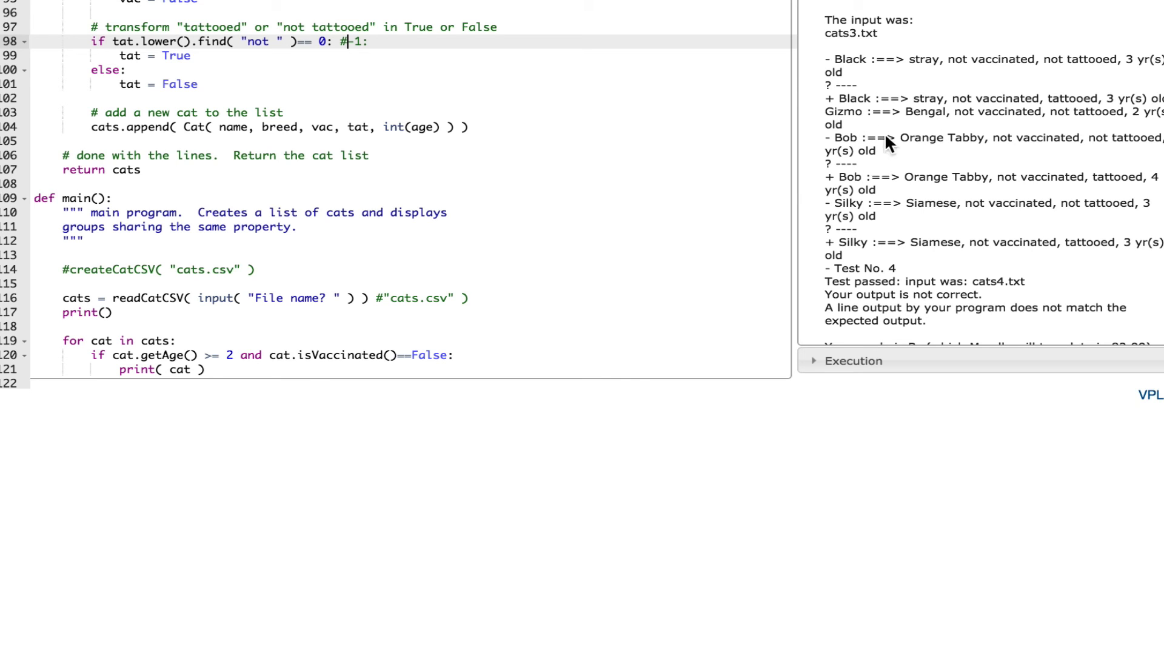
scroll(521, 231, up, 15)
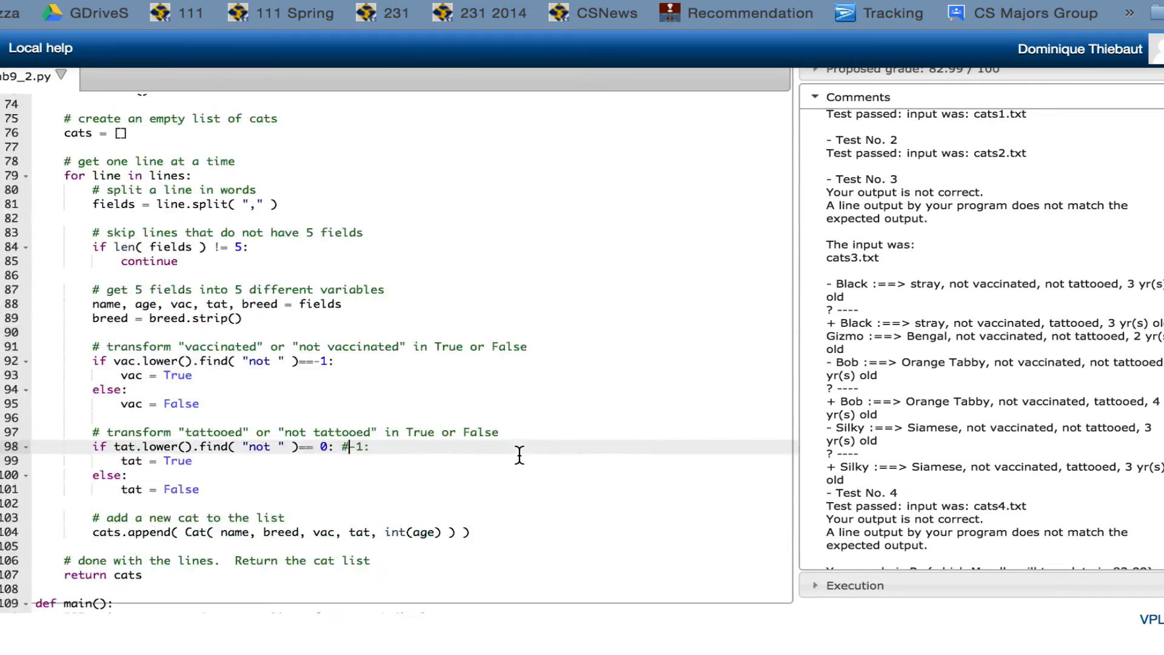
scroll(425, 304, up, 10)
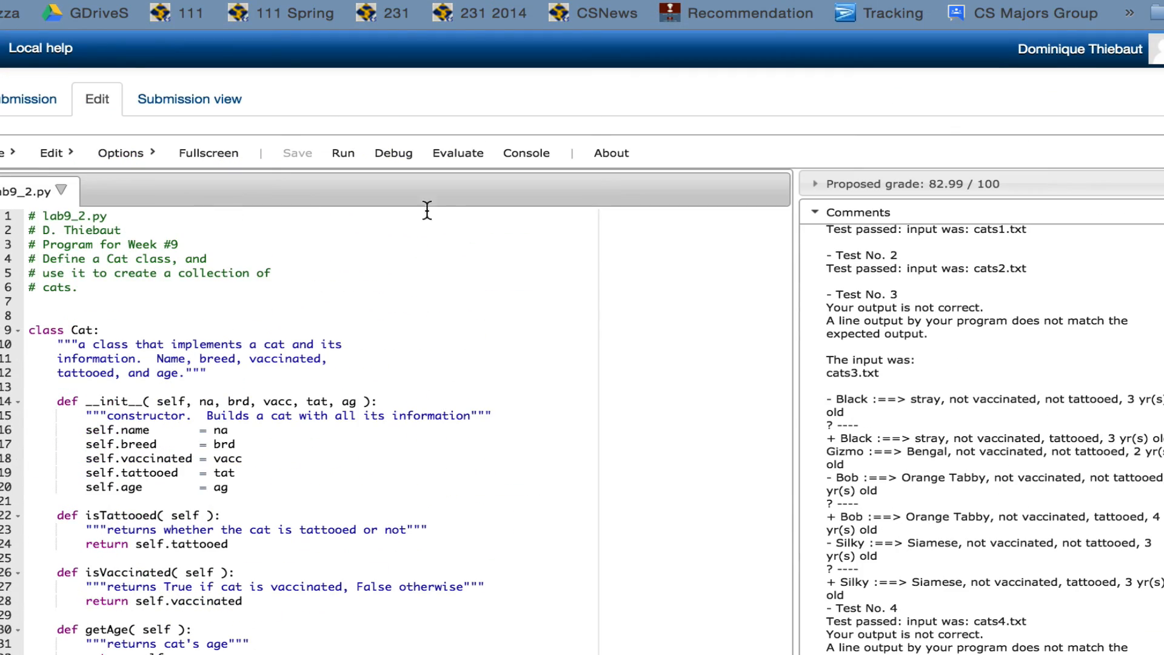
scroll(397, 153, up, 5)
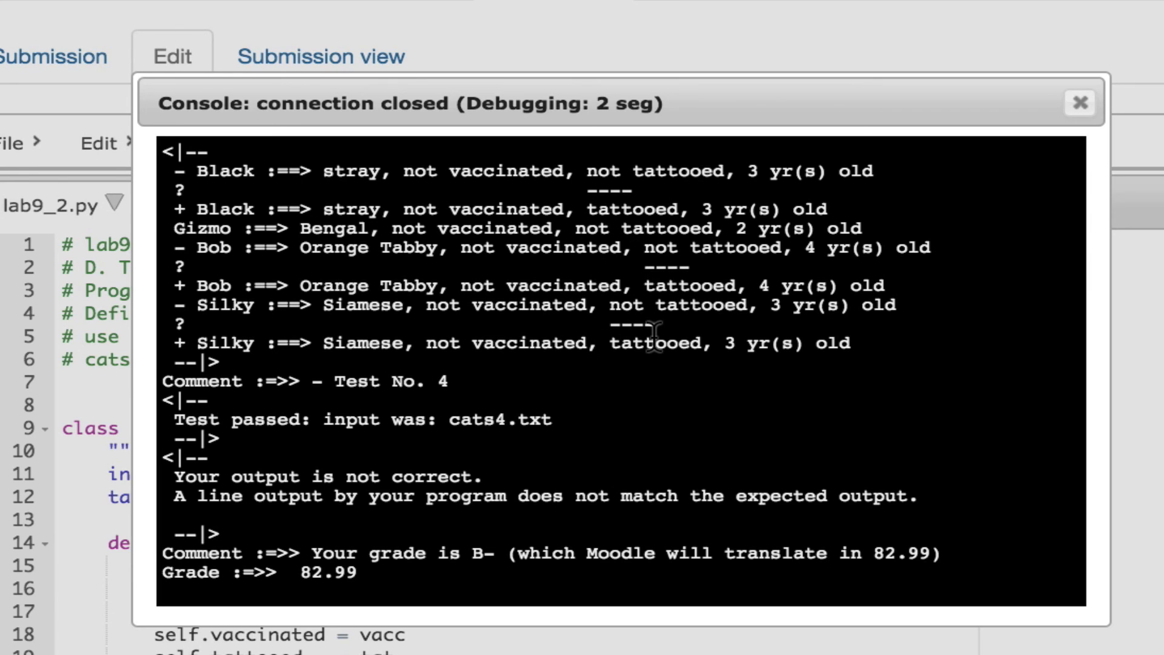
Revert line 98 to compare find with -1, save, and re-evaluate for 100/100
click(1075, 104)
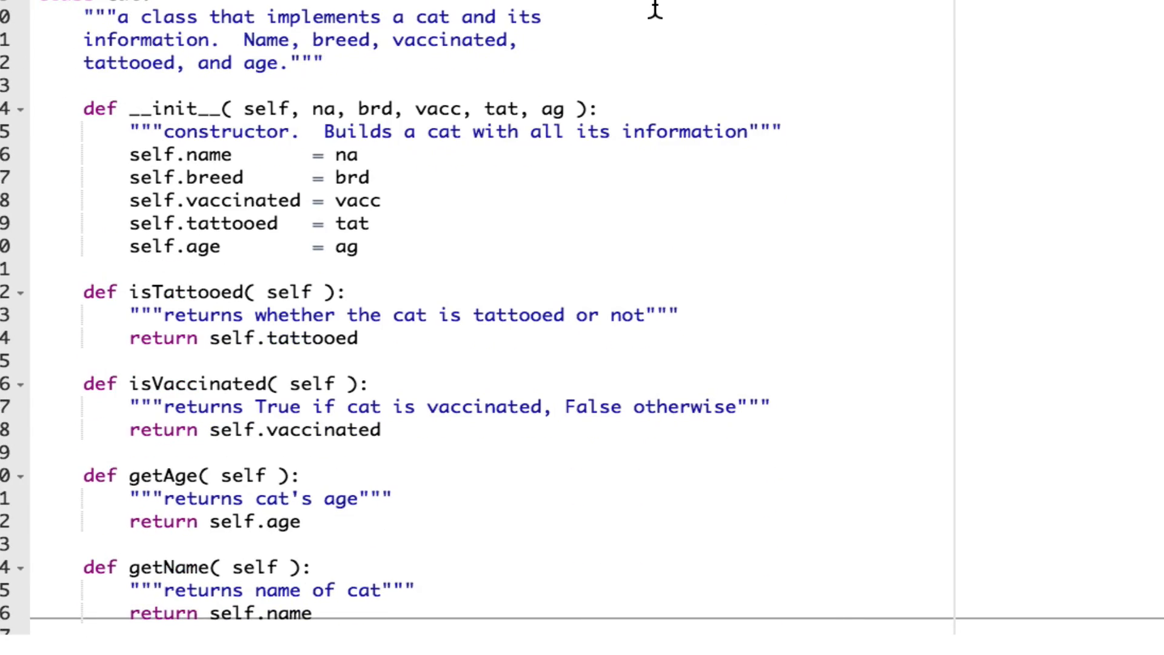
scroll(655, 8, down, 14)
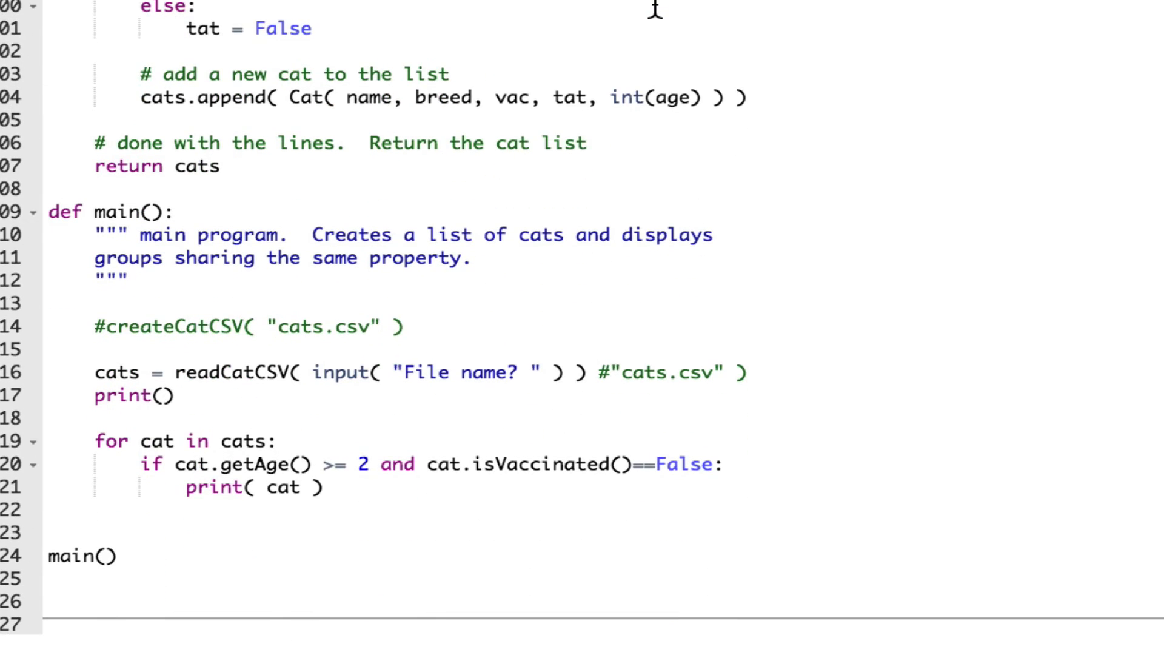
text(\\-1:)
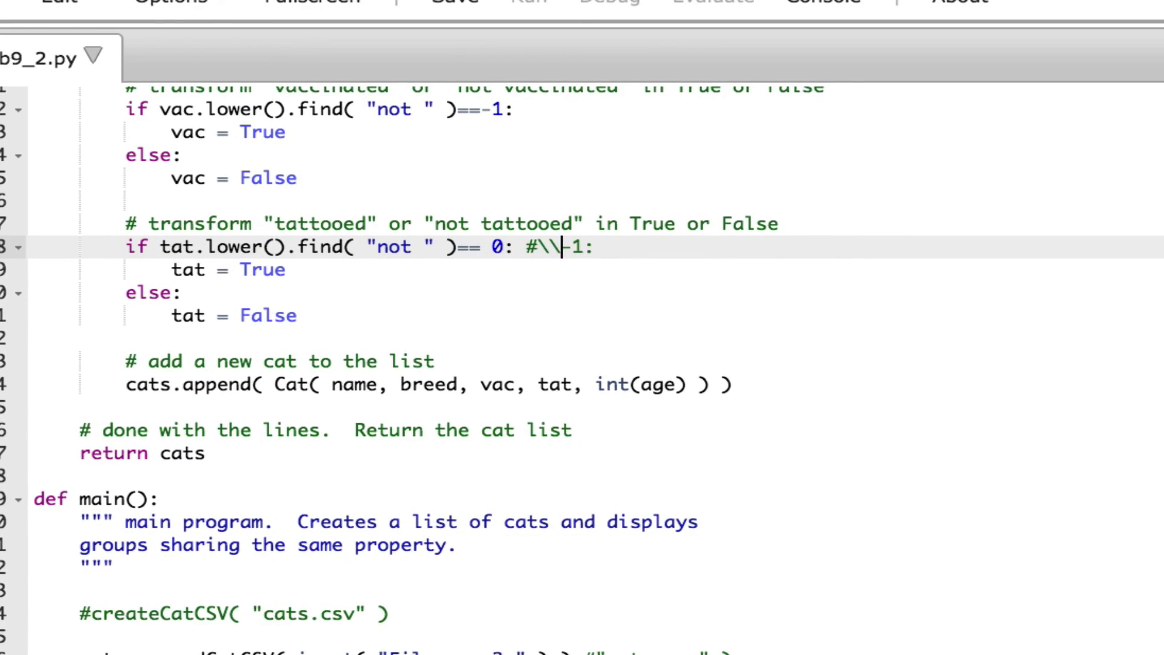
key(BackSpace)
key(BackSpace)
key(BackSpace)
key(BackSpace)
key(BackSpace)
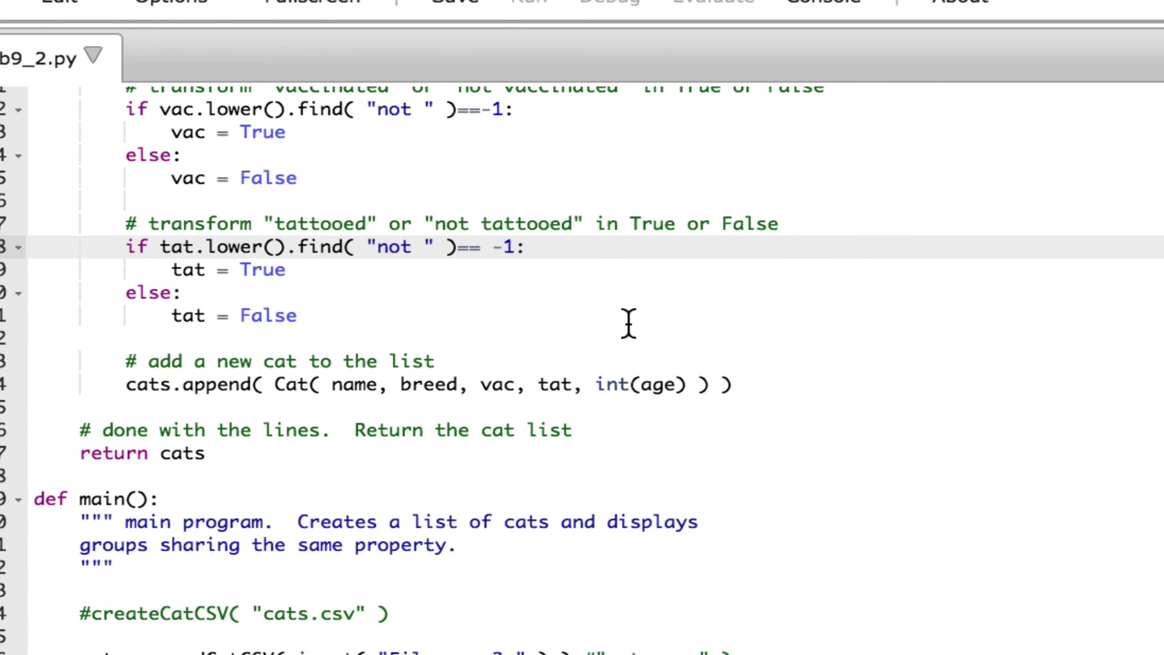
click(467, 5)
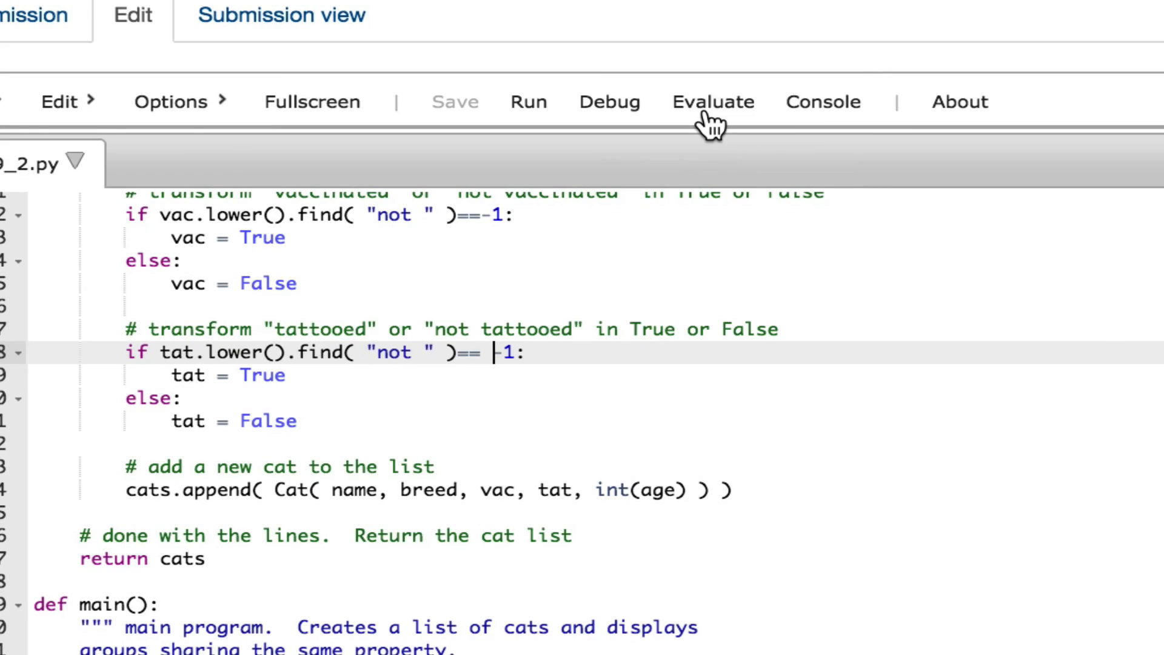
click(705, 109)
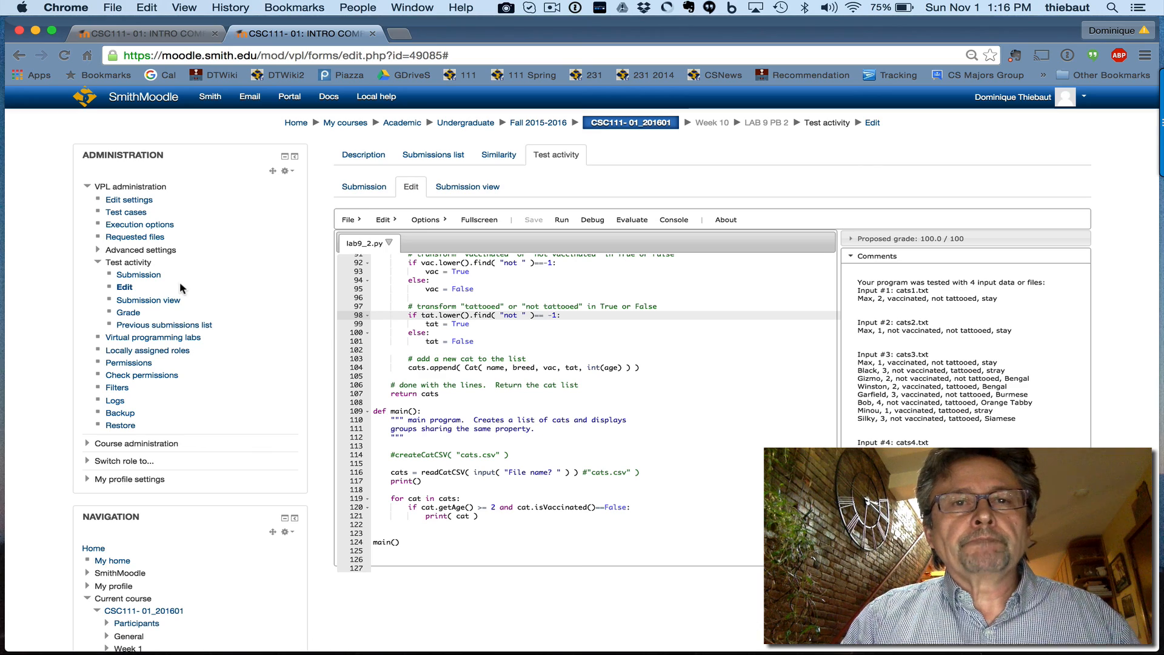
mouse_move(343, 653)
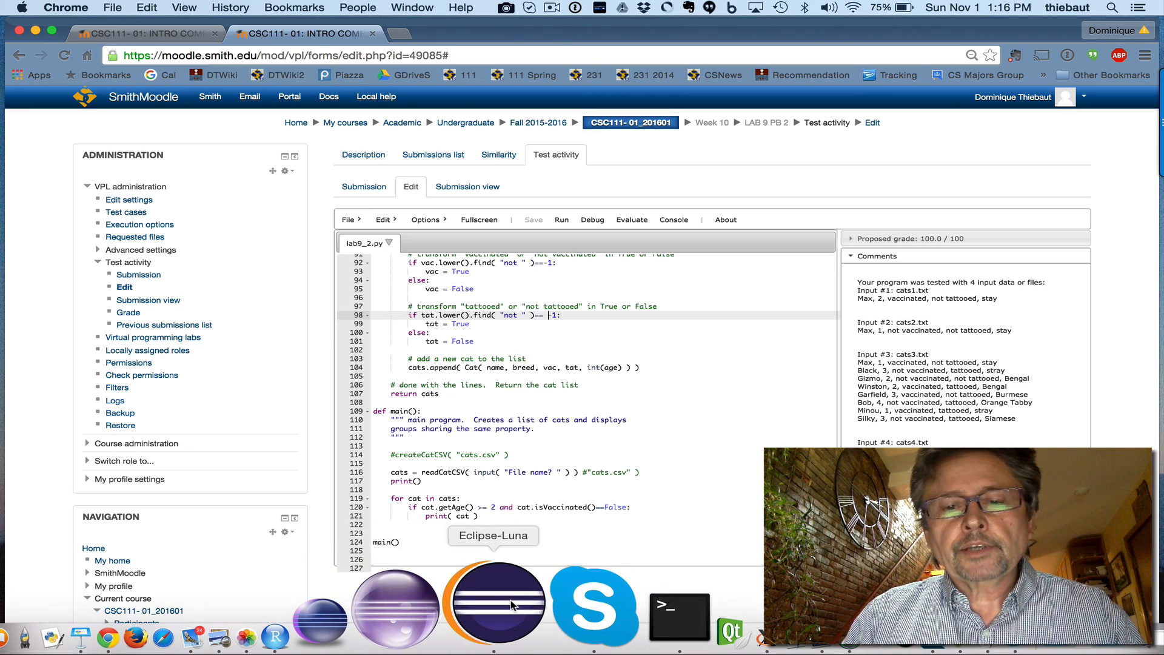
click(511, 604)
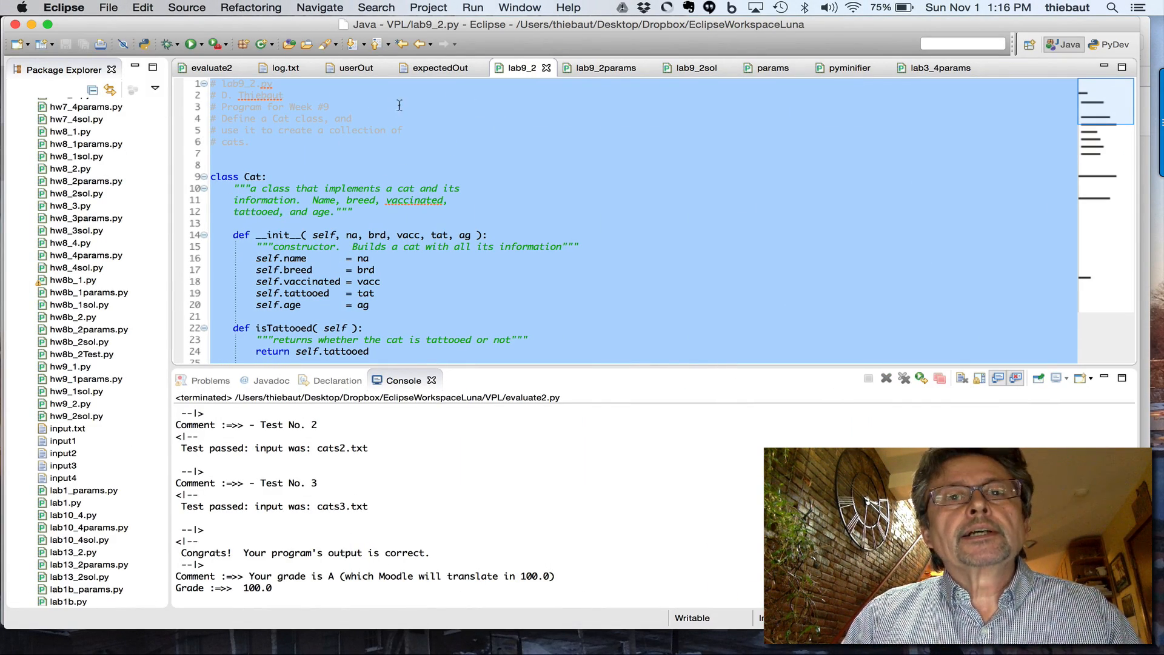
click(780, 69)
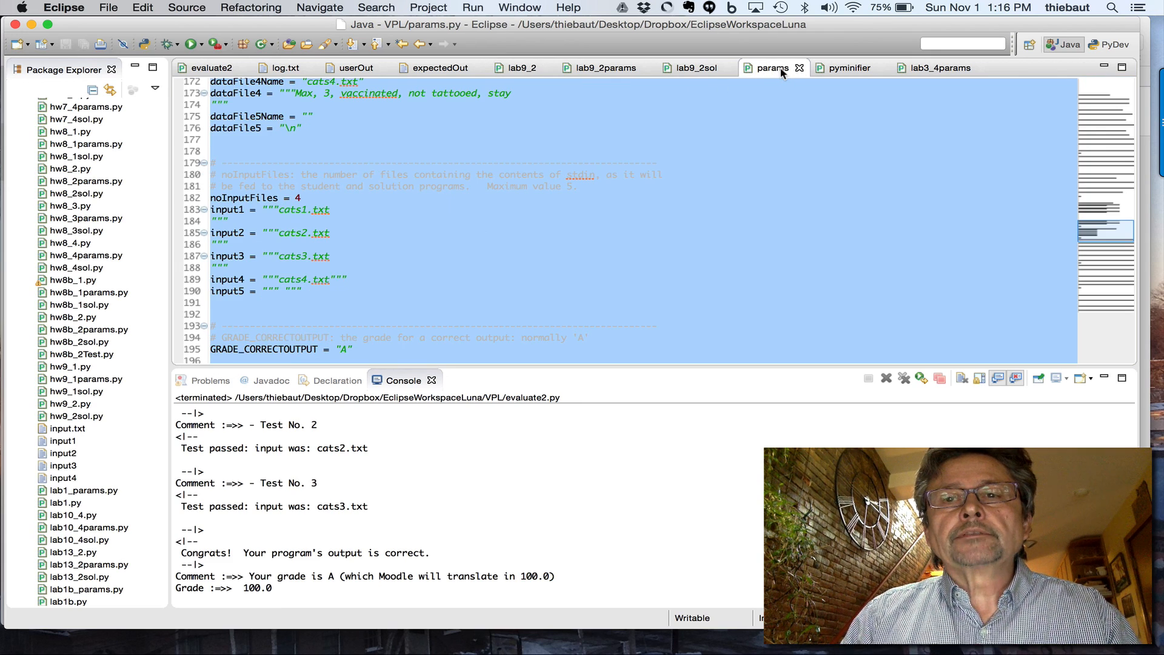
click(527, 69)
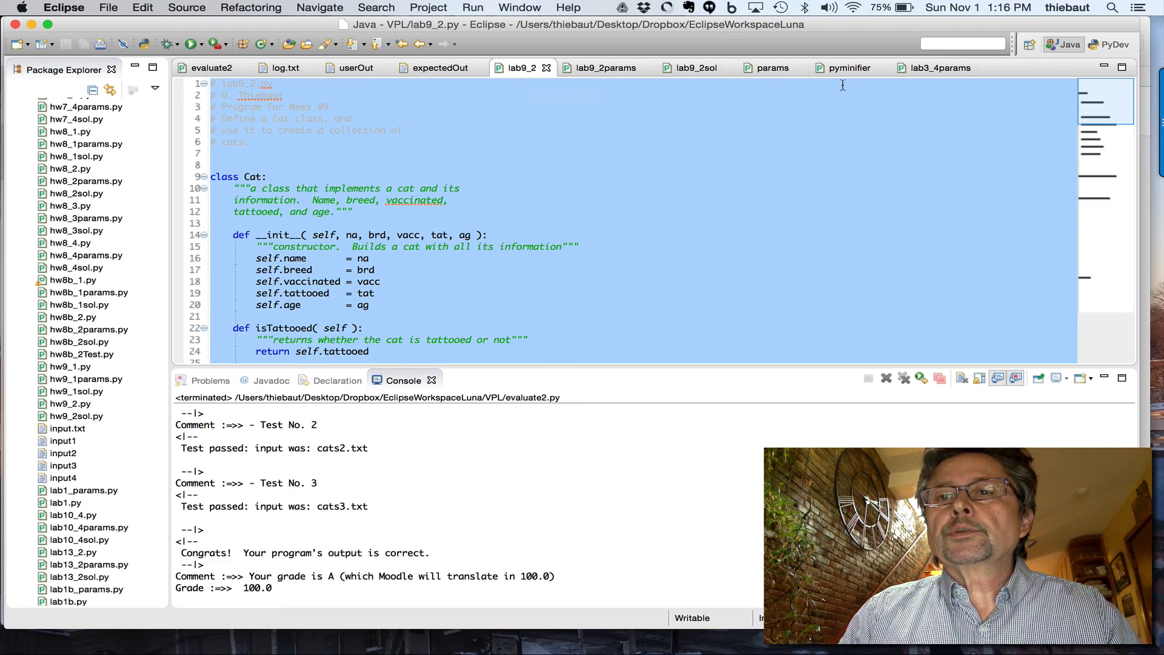
click(692, 71)
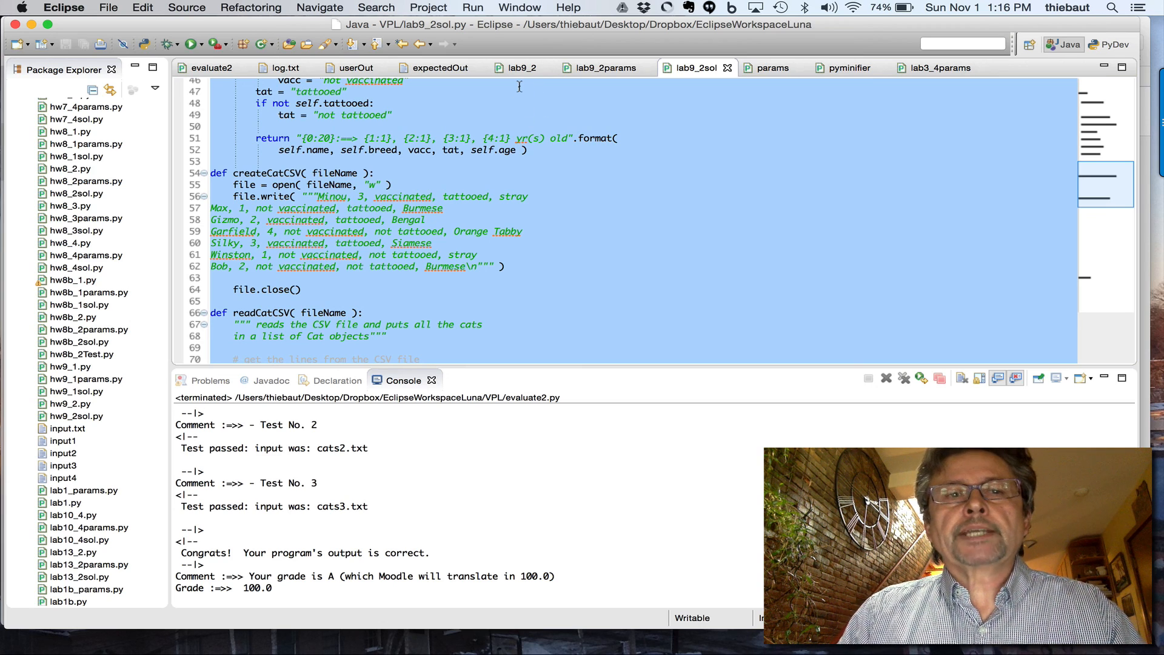
click(213, 68)
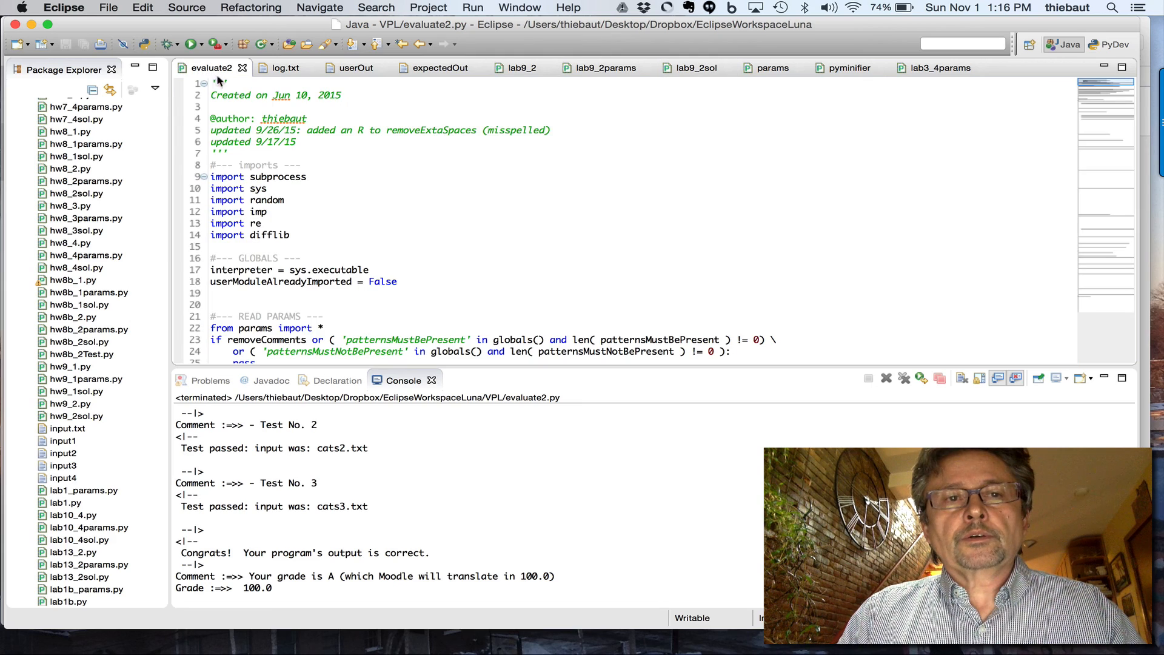
click(191, 45)
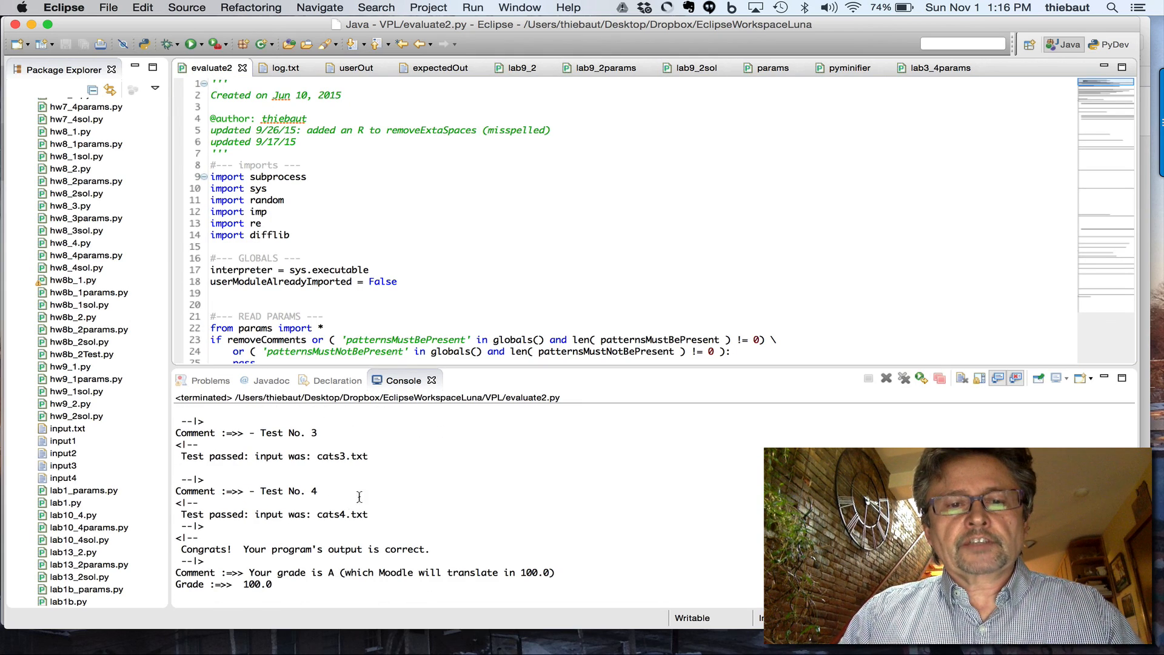
scroll(334, 482, up, 6)
scroll(333, 481, down, 6)
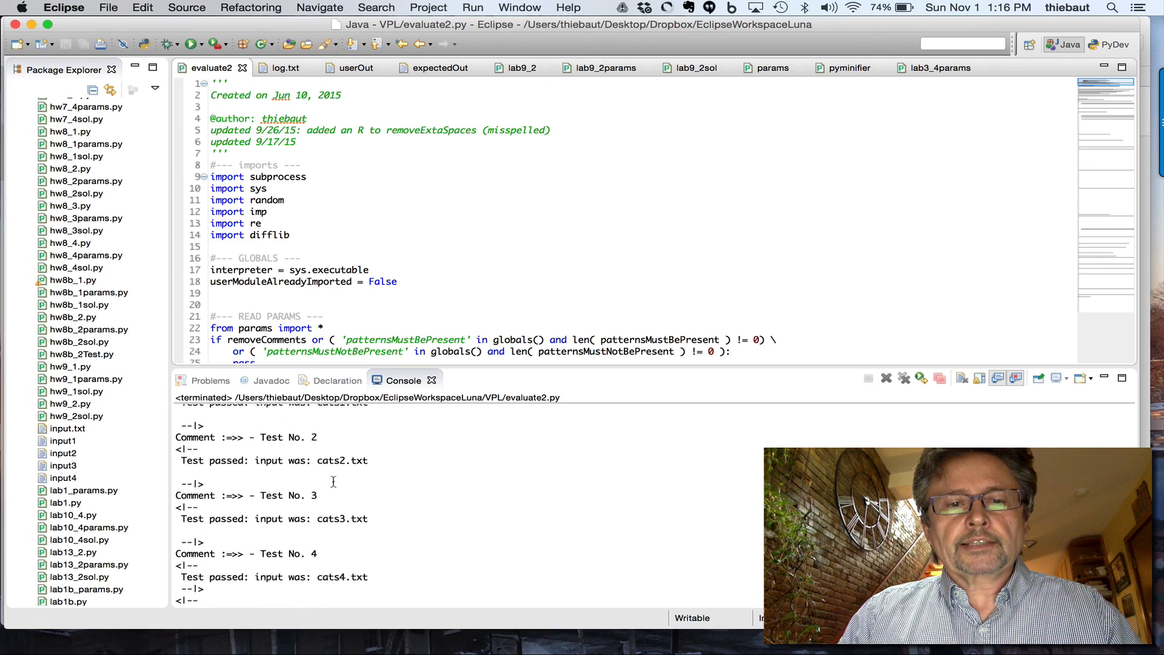
scroll(334, 481, up, 6)
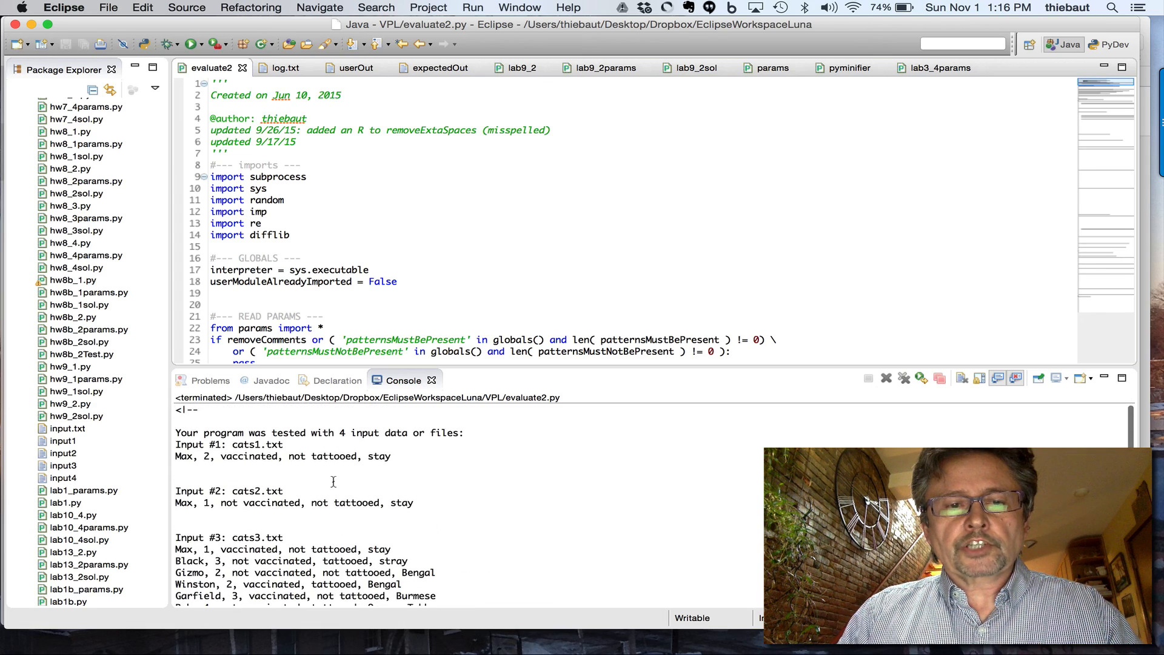
scroll(334, 481, down, 6)
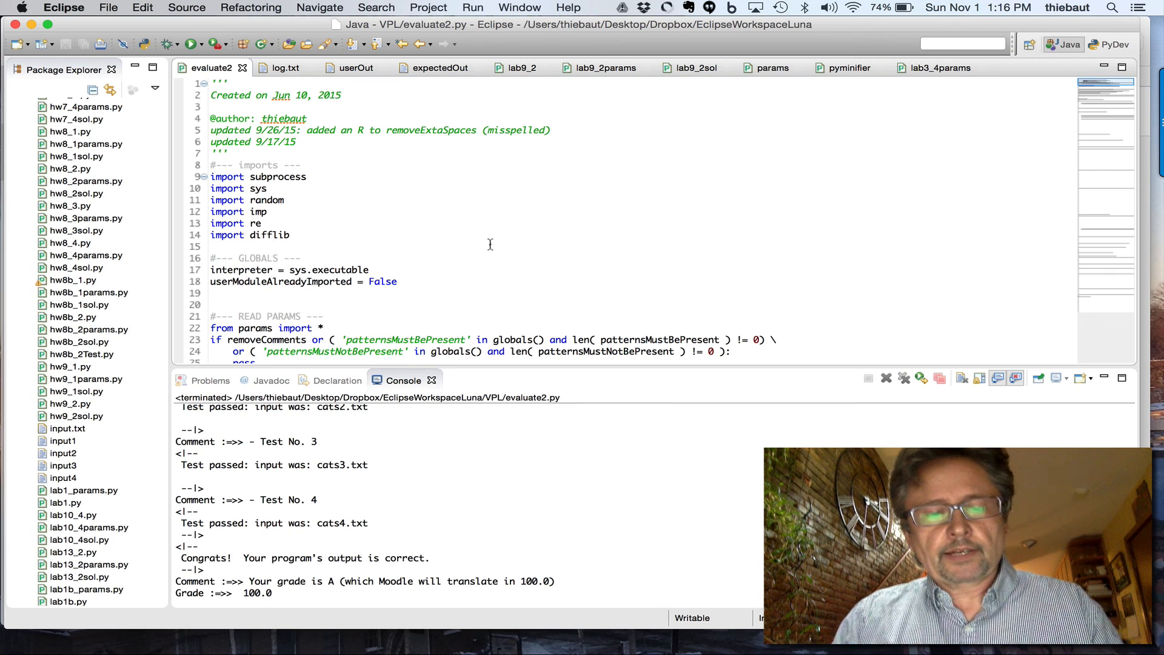
key(super+Tab)
key(super+Tab)
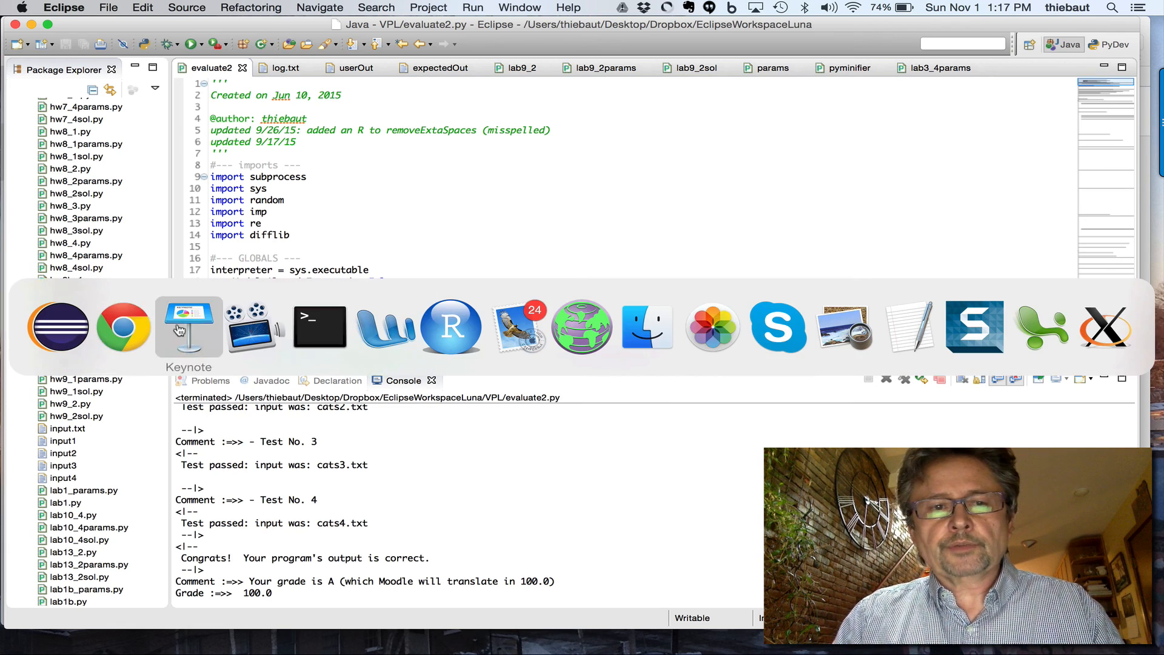
key(super+shift+Tab)
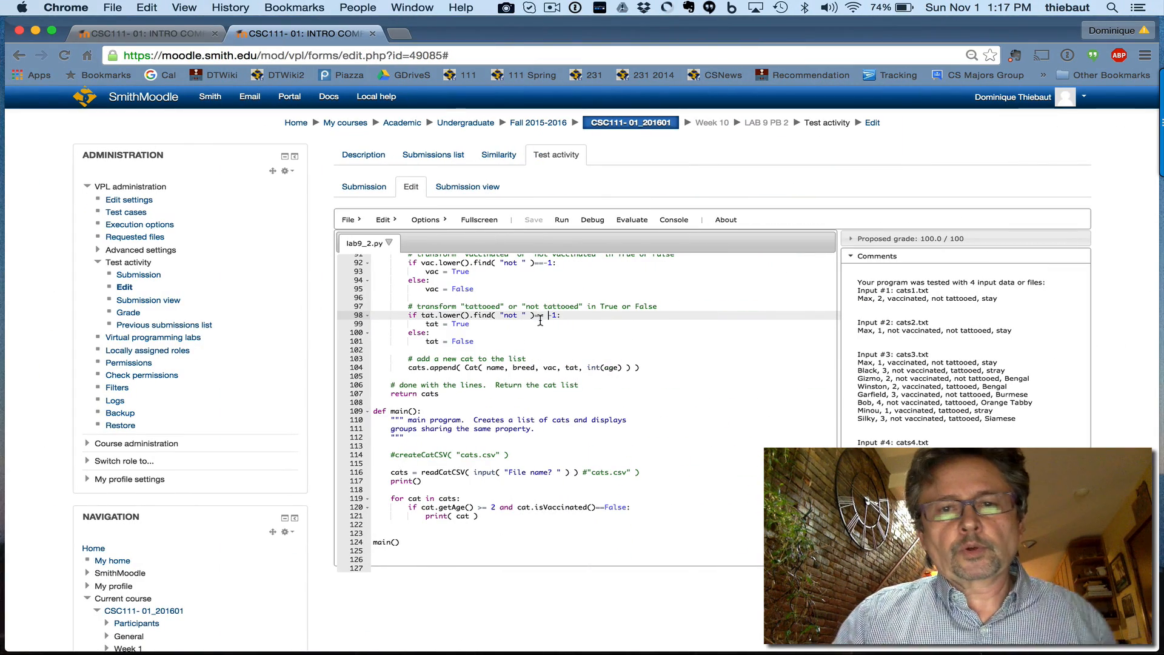